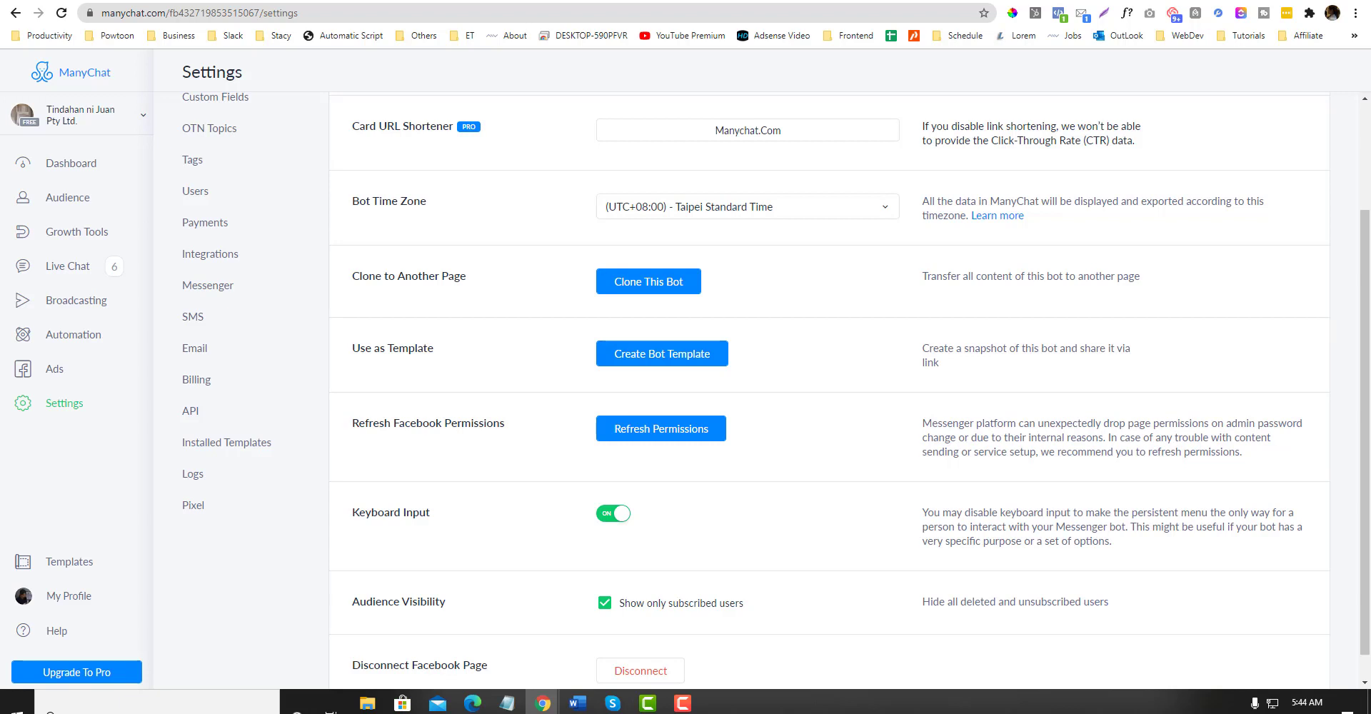
{"action": "key", "text": "ctrl+Tab"}
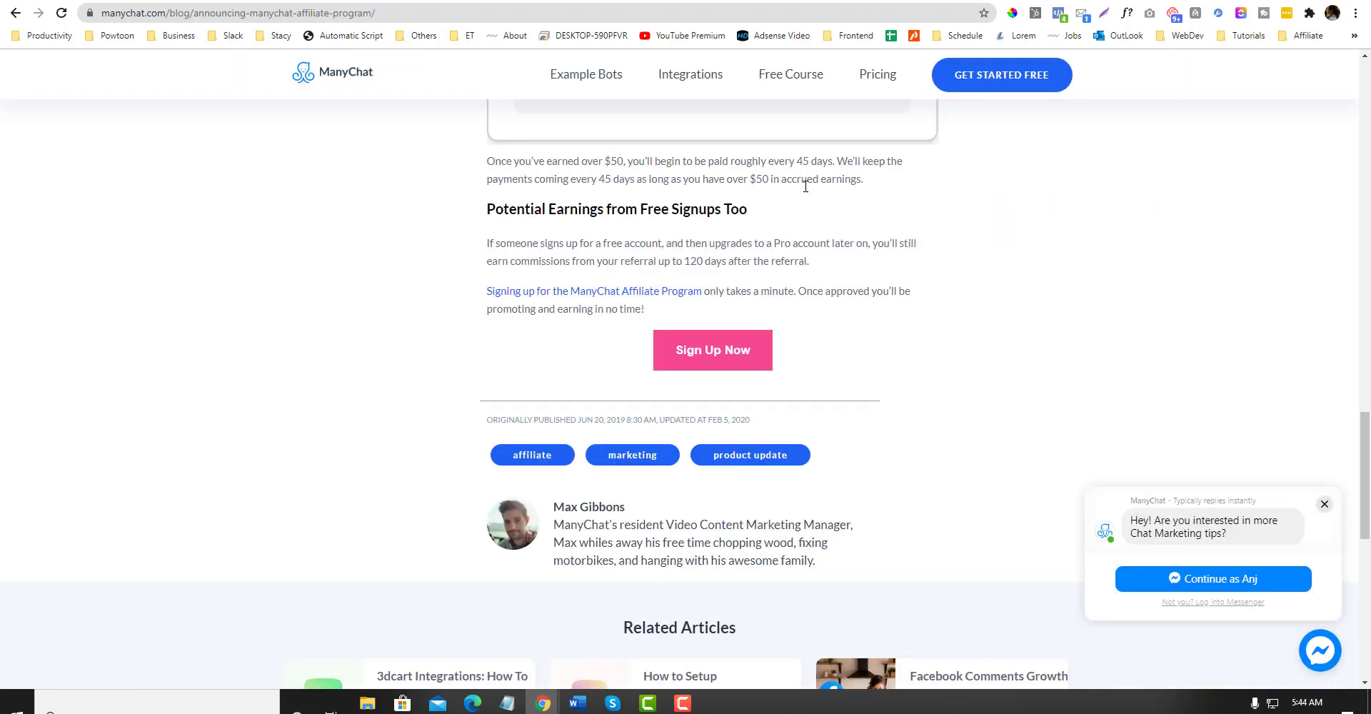
{"action": "scroll", "coordinate": [805, 186], "scroll_direction": "up", "scroll_amount": 1}
{"action": "left_click", "coordinate": [933, 0]}
{"action": "left_click", "coordinate": [730, 1]}
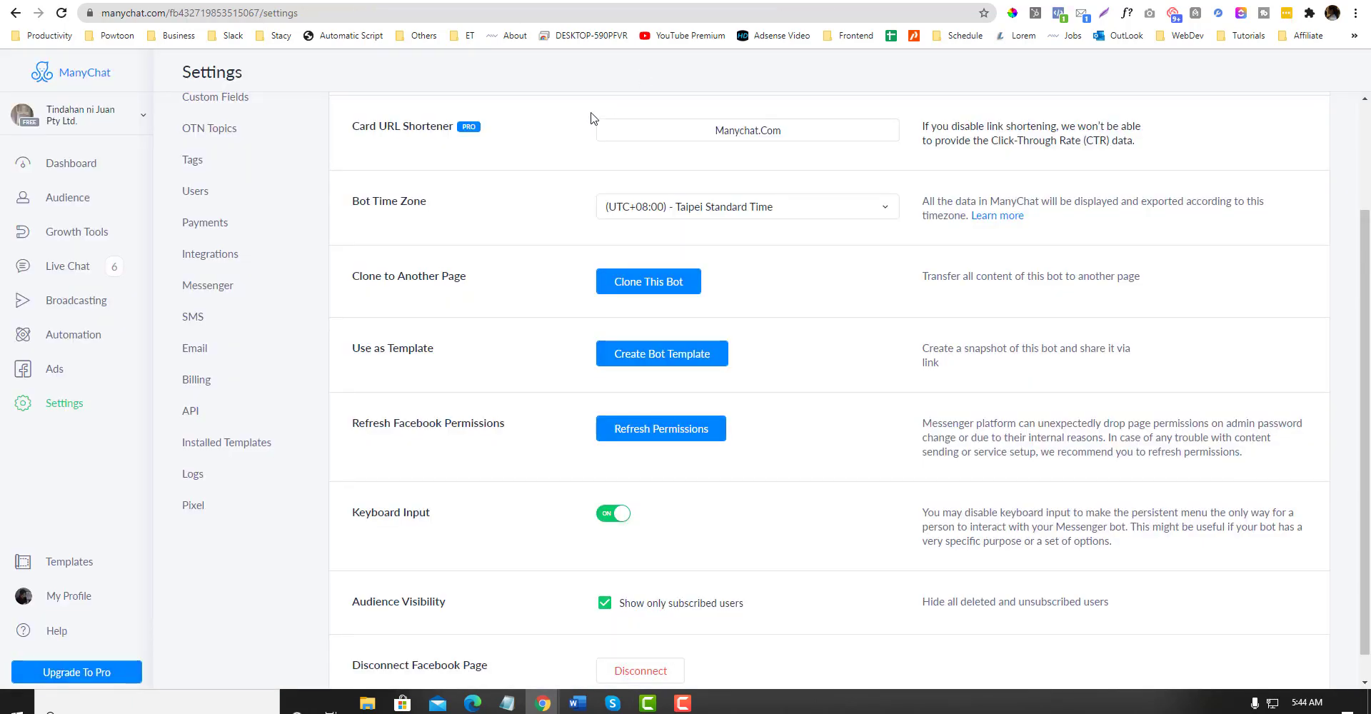
{"action": "scroll", "coordinate": [586, 131], "scroll_direction": "down", "scroll_amount": 1}
{"action": "scroll", "coordinate": [586, 137], "scroll_direction": "up", "scroll_amount": 3}
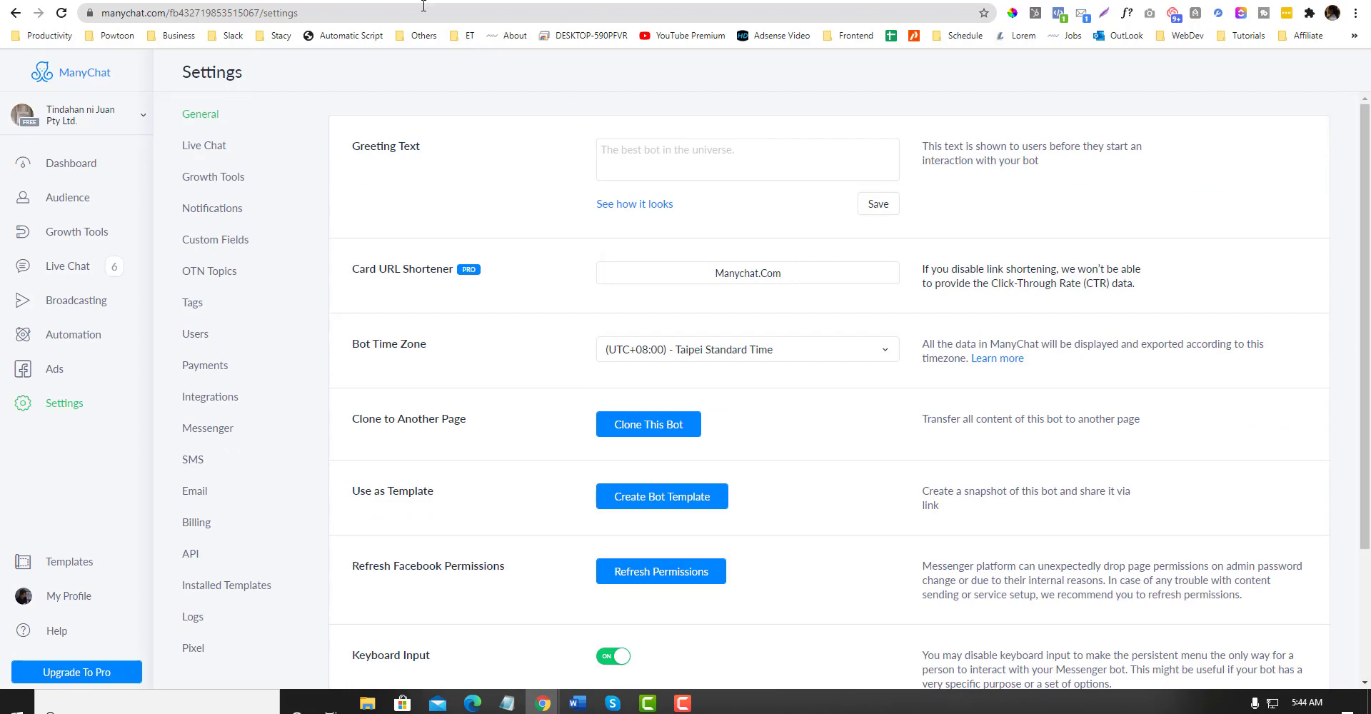
- Switch to Facebook Ads Manager and review the delivery and performance columns of the Video Type ad
{"action": "left_click", "coordinate": [424, 2]}
{"action": "left_click", "coordinate": [322, 0]}
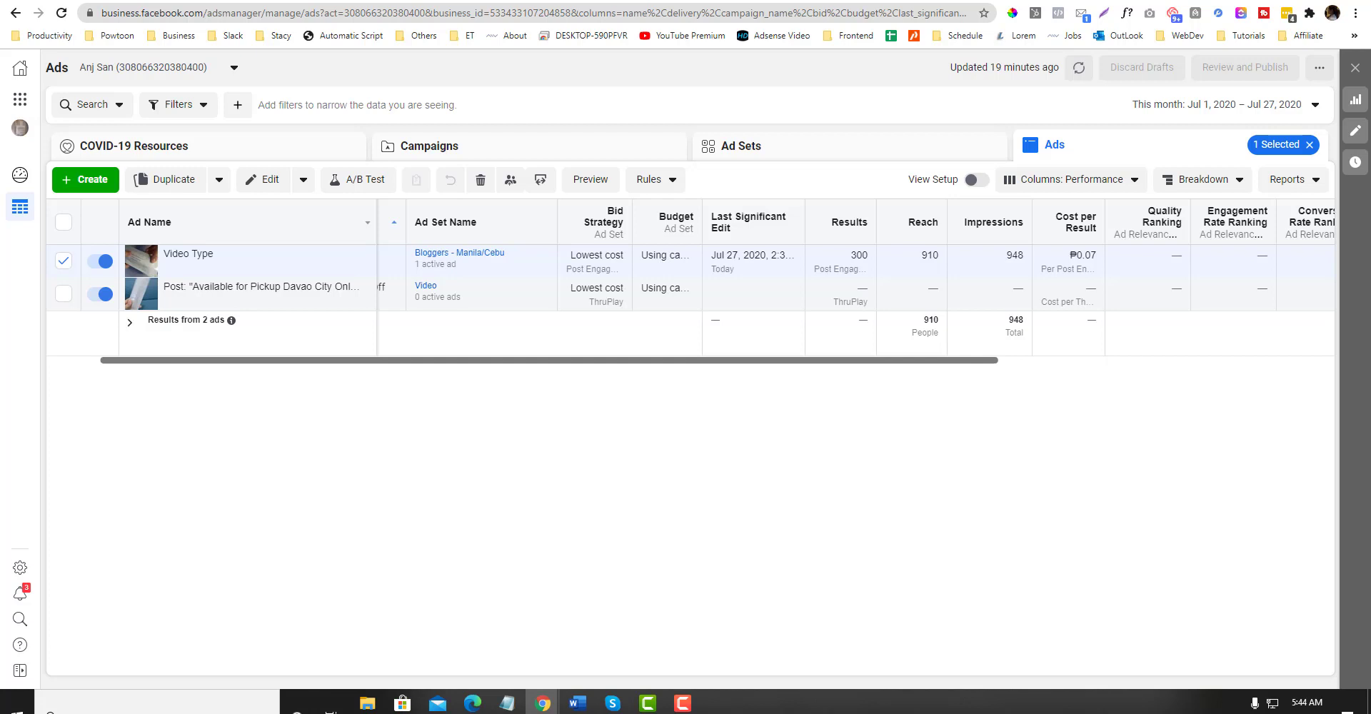
{"action": "key", "text": "ctrl+Tab"}
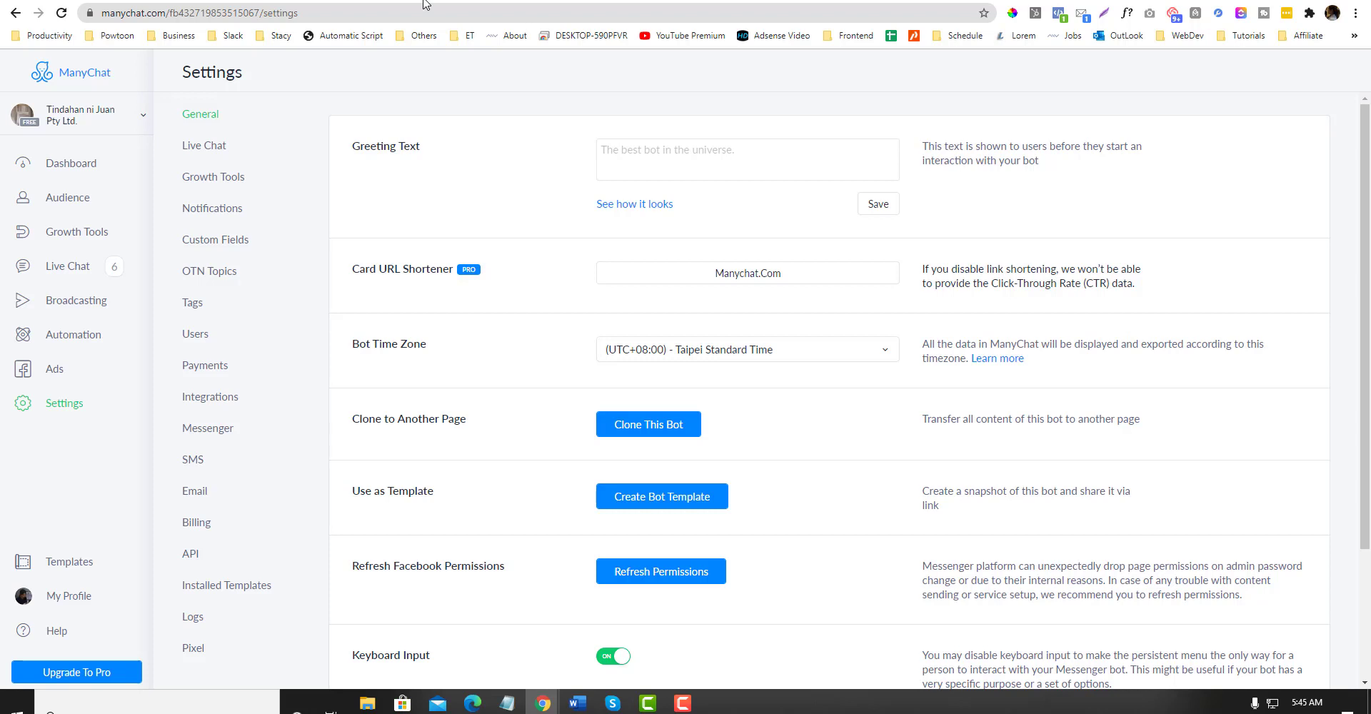
{"action": "left_click", "coordinate": [215, 1]}
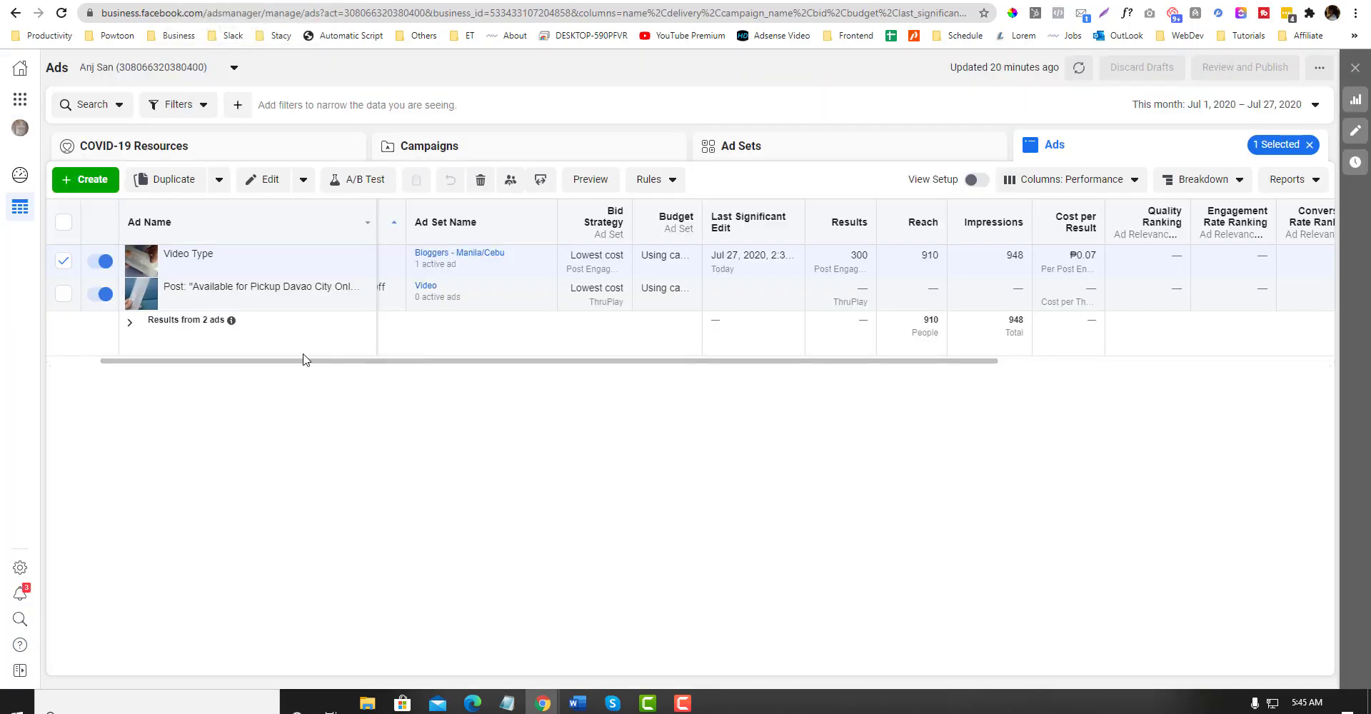
{"action": "left_click_drag", "start_coordinate": [367, 361], "coordinate": [242, 364]}
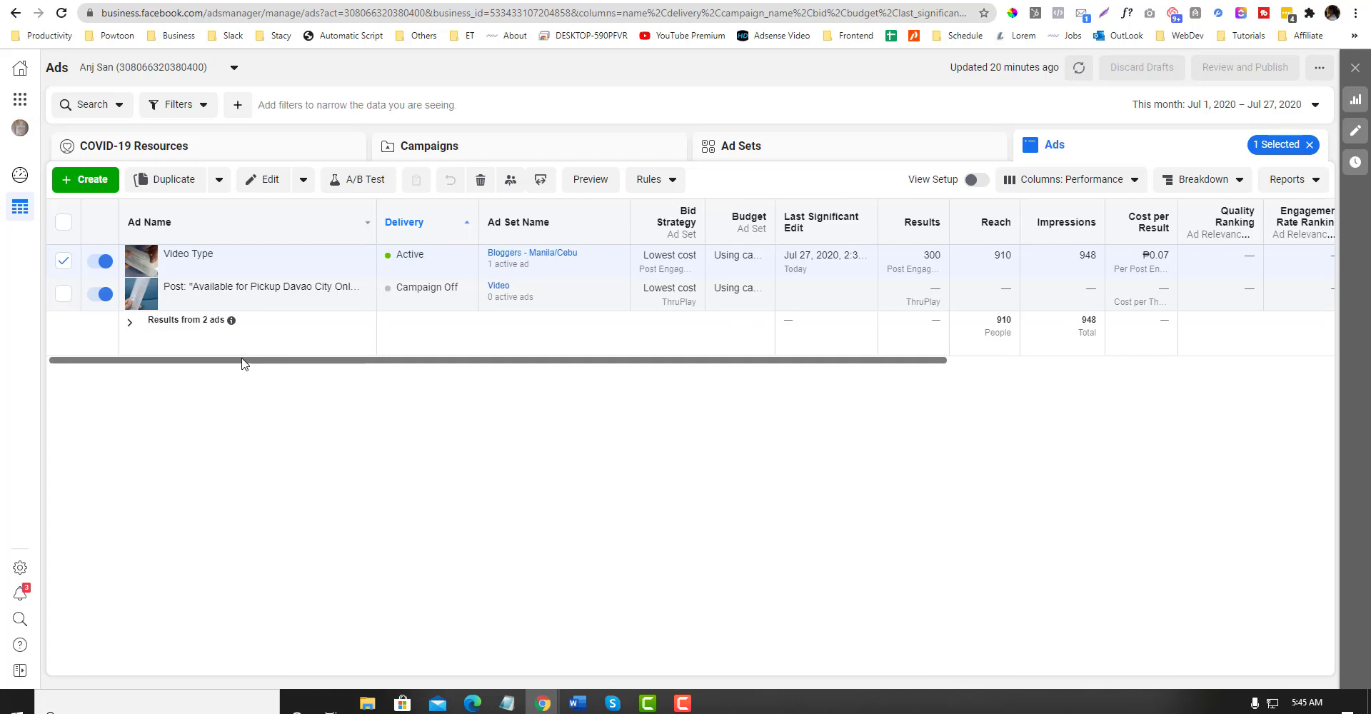
- Switch to the Tindahan ni Juan page inbox on Facebook and look through its conversation list
{"action": "left_click", "coordinate": [345, 8]}
{"action": "key", "text": "Return"}
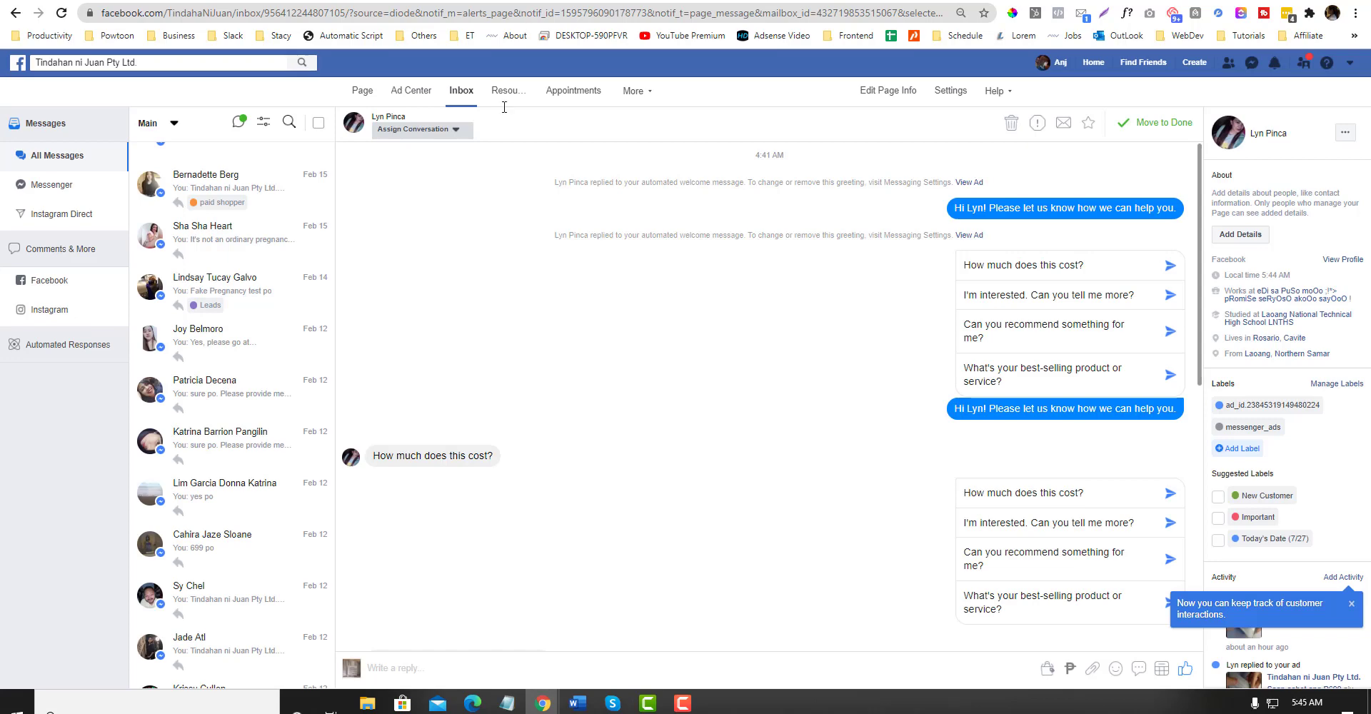
{"action": "scroll", "coordinate": [266, 185], "scroll_direction": "up", "scroll_amount": 2}
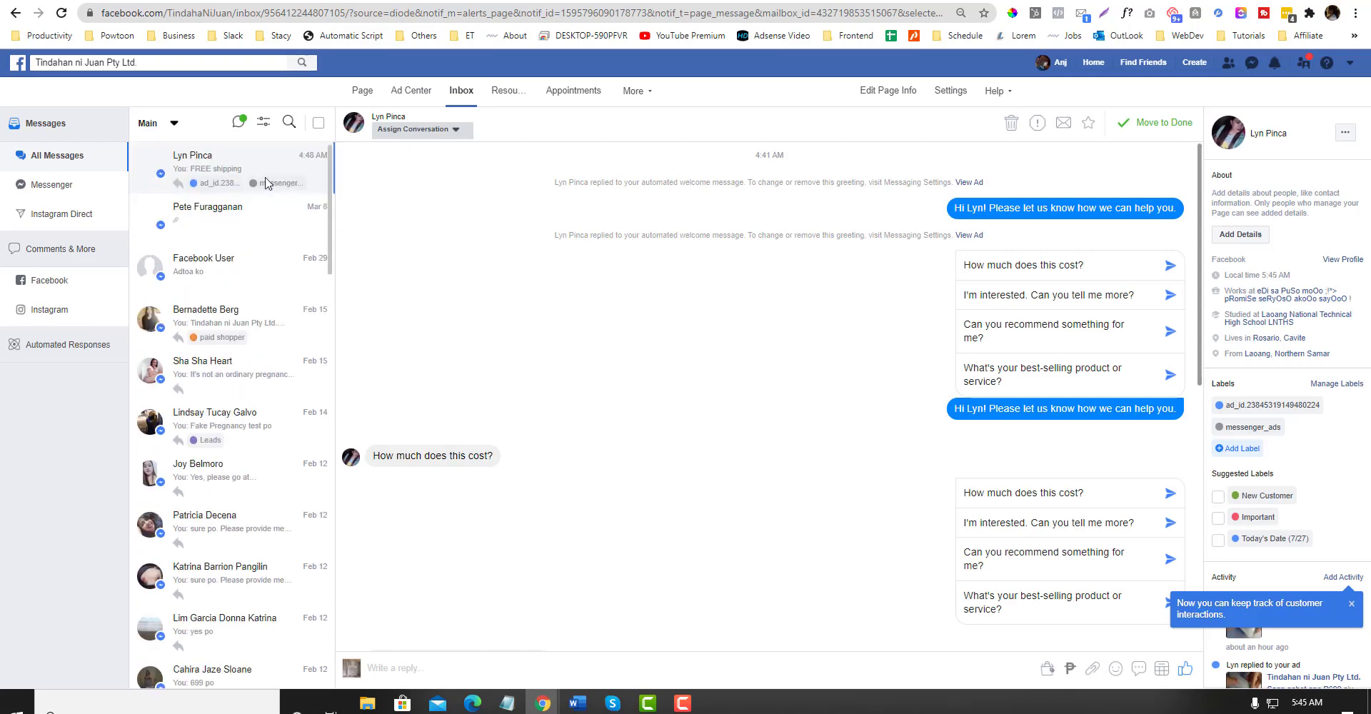
{"action": "scroll", "coordinate": [265, 193], "scroll_direction": "down", "scroll_amount": 1}
{"action": "scroll", "coordinate": [265, 193], "scroll_direction": "down", "scroll_amount": 2}
{"action": "scroll", "coordinate": [265, 193], "scroll_direction": "up", "scroll_amount": 3}
{"action": "scroll", "coordinate": [266, 194], "scroll_direction": "down", "scroll_amount": 2}
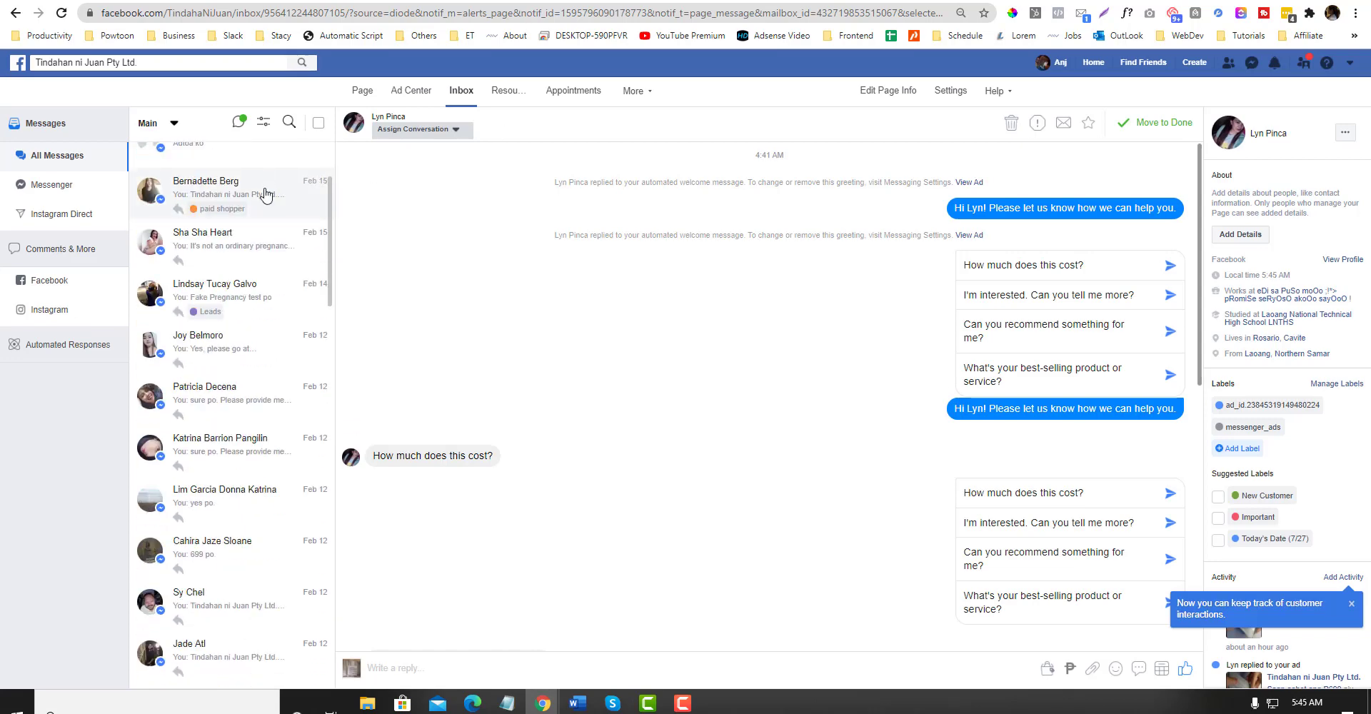
{"action": "scroll", "coordinate": [266, 195], "scroll_direction": "up", "scroll_amount": 2}
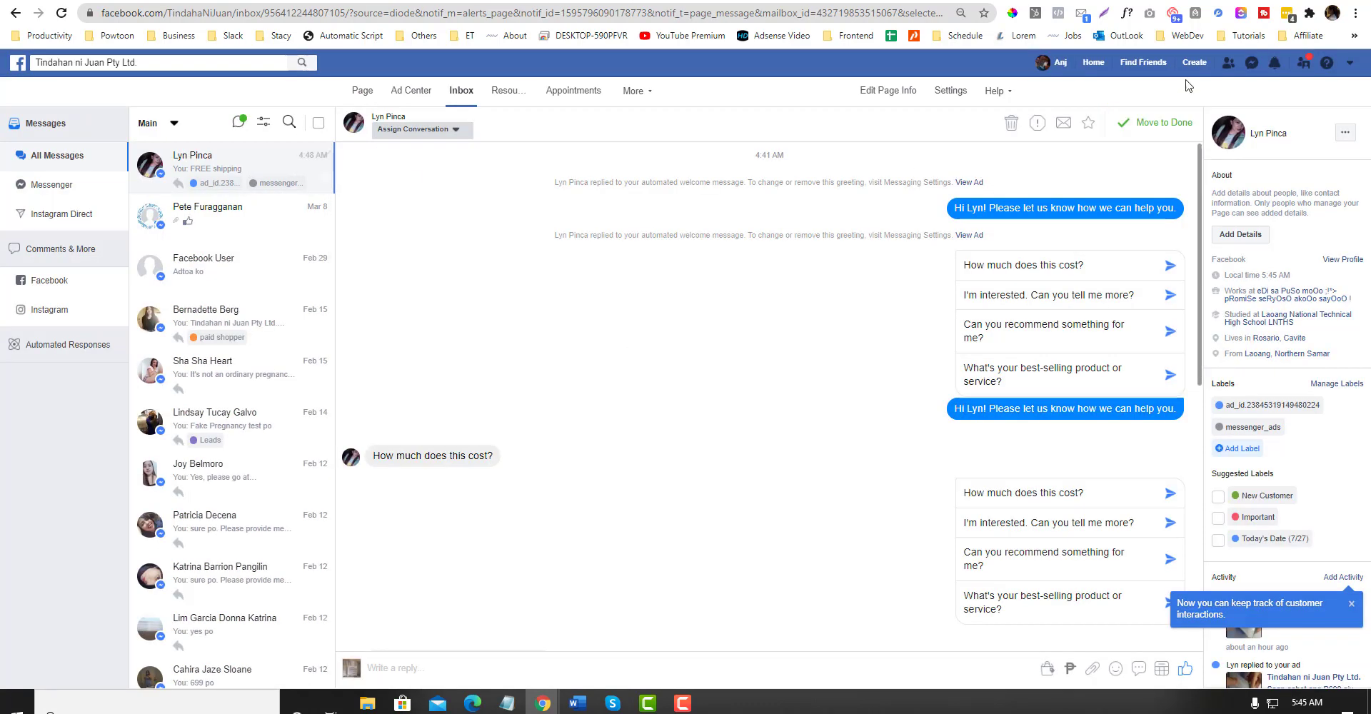
- Open the notification about the shared Tindahan ni Juan post in a separate browser tab and switch to it
{"action": "left_click", "coordinate": [1274, 63]}
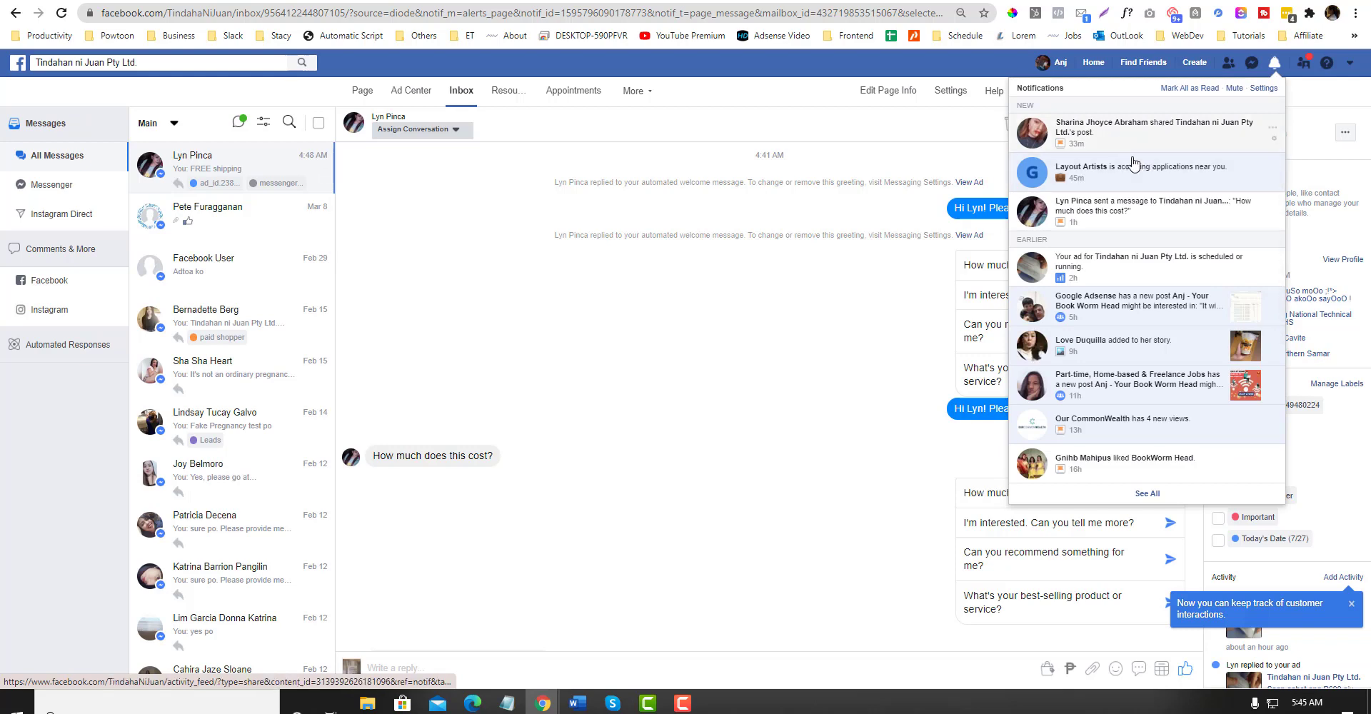
{"action": "right_click", "coordinate": [1119, 154]}
{"action": "left_click", "coordinate": [1120, 153]}
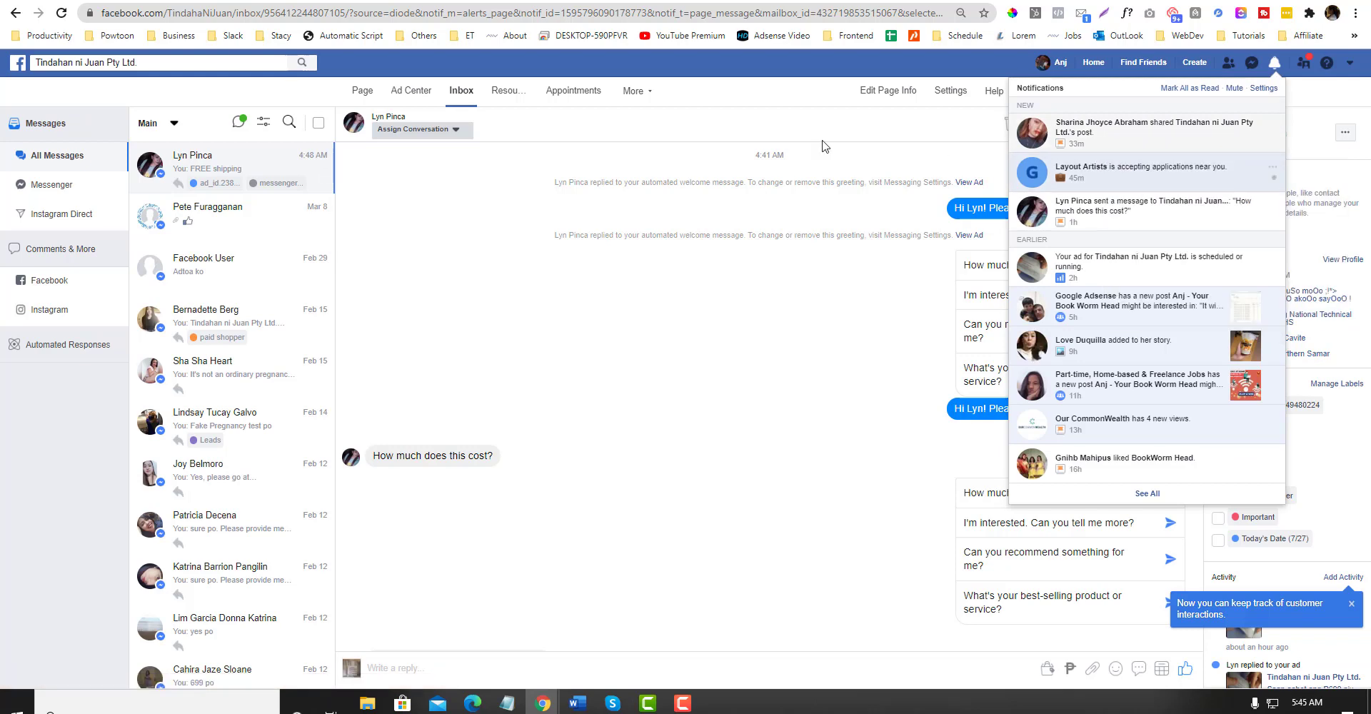
{"action": "left_click", "coordinate": [500, 1]}
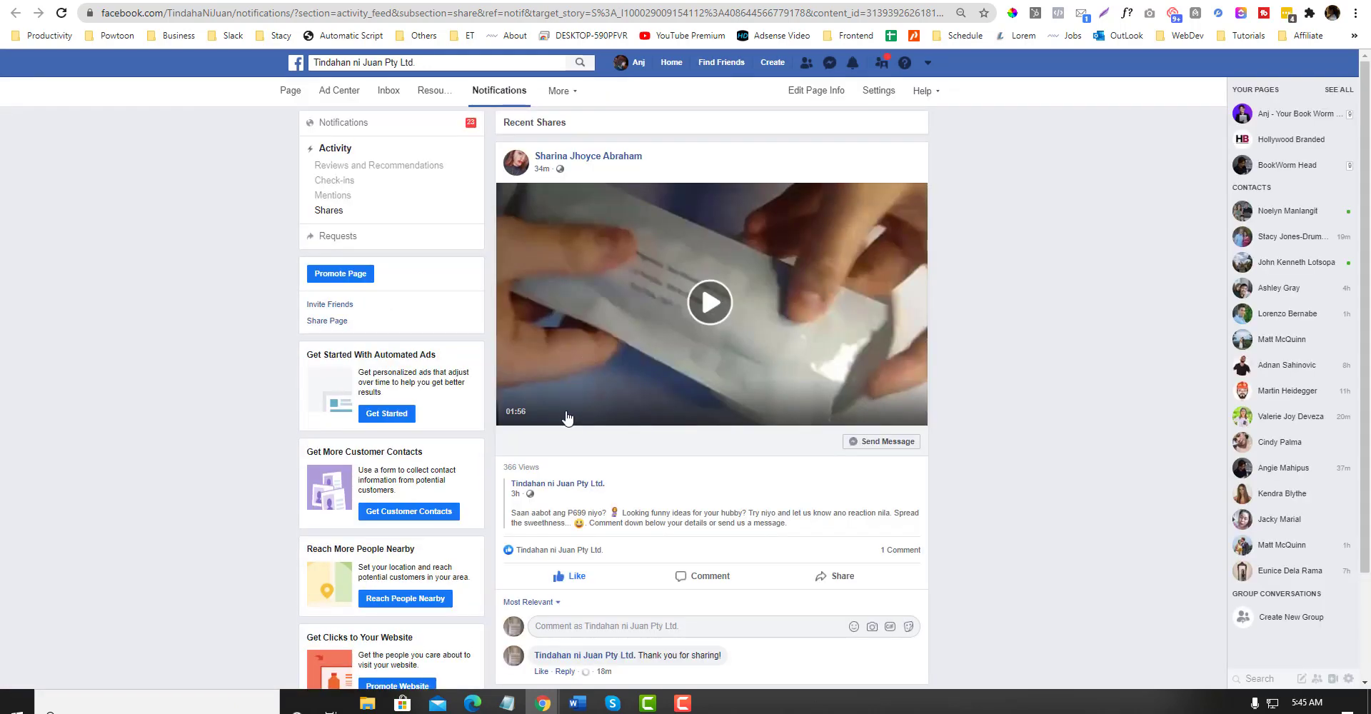
- Play the shared product video, skip through its opening part, and close the video viewer
{"action": "left_click", "coordinate": [702, 307]}
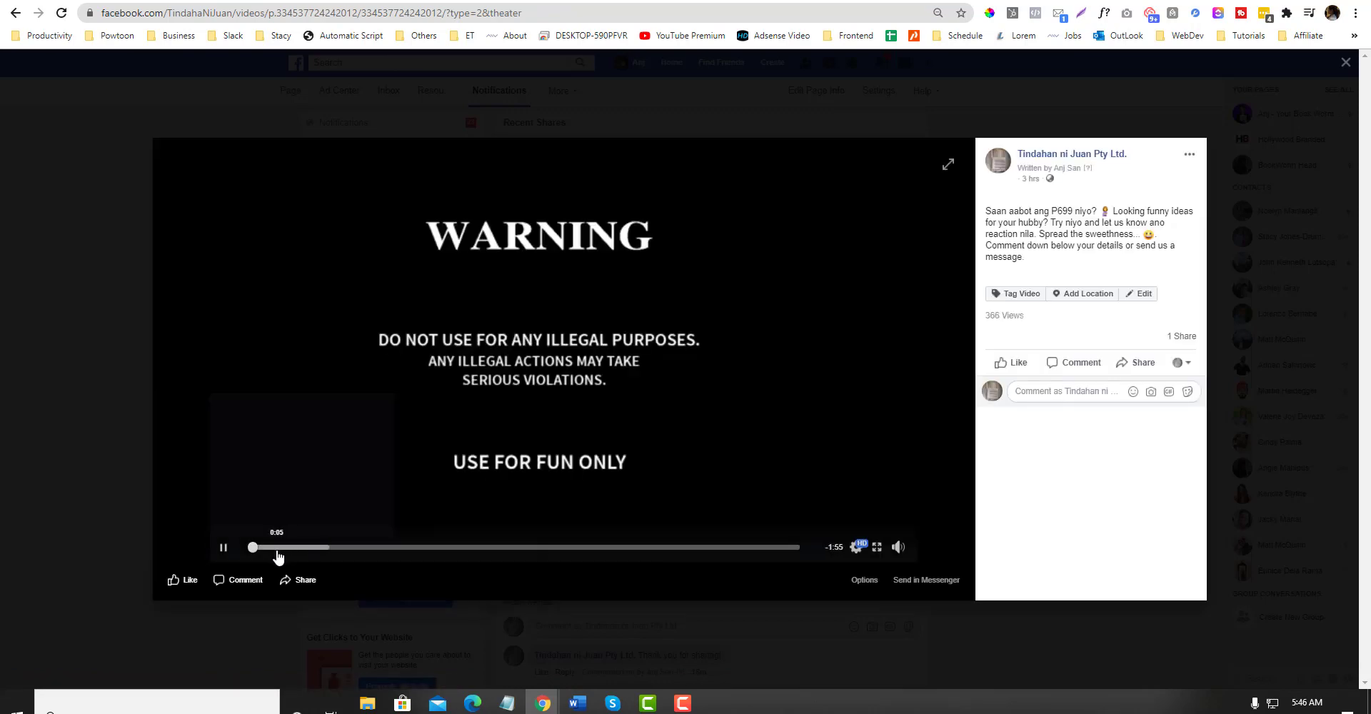
{"action": "left_click", "coordinate": [277, 551]}
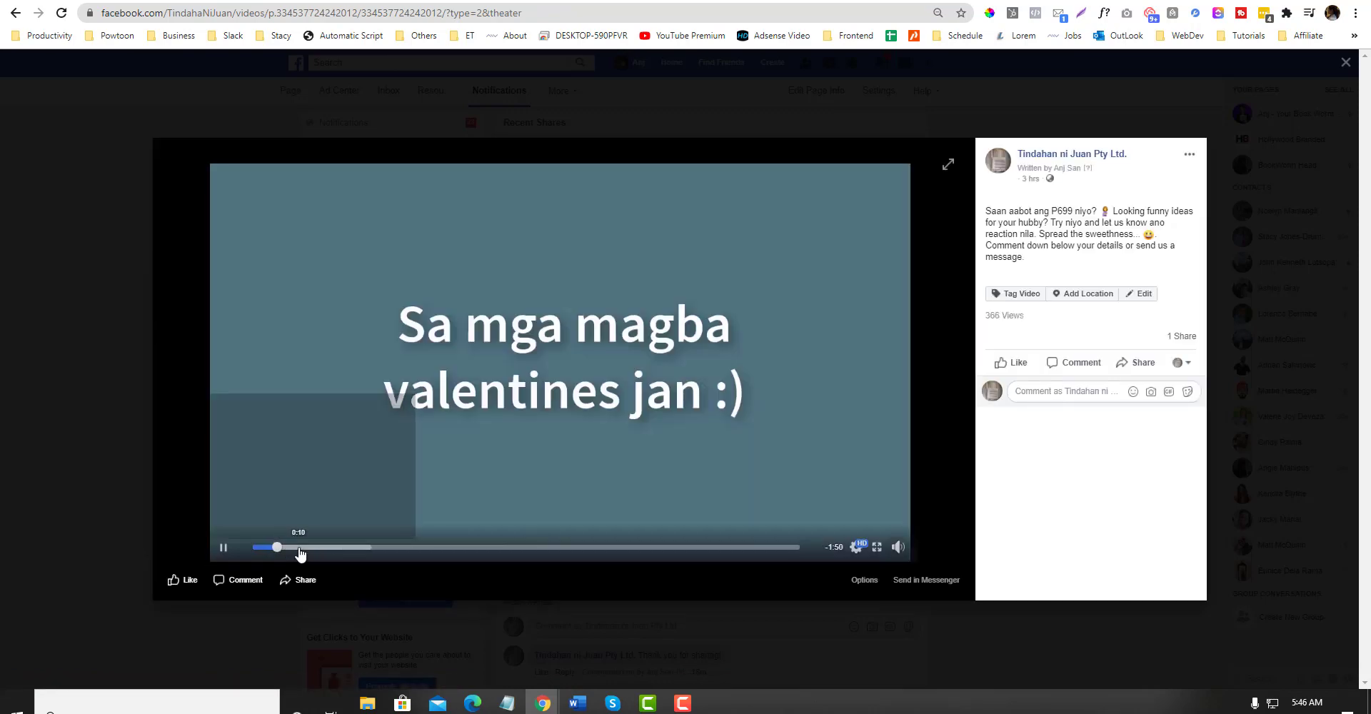
{"action": "left_click", "coordinate": [312, 550]}
{"action": "left_click", "coordinate": [275, 550]}
{"action": "left_click", "coordinate": [238, 547]}
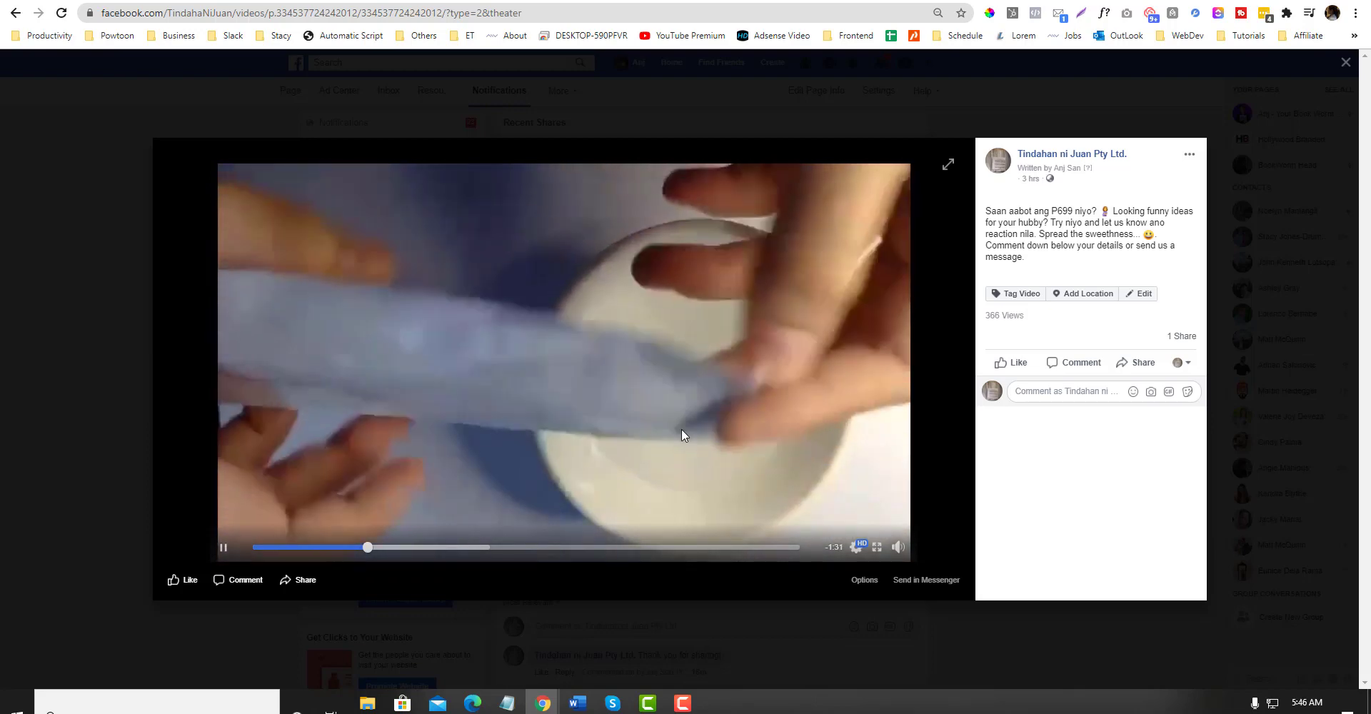
{"action": "left_click", "coordinate": [406, 425]}
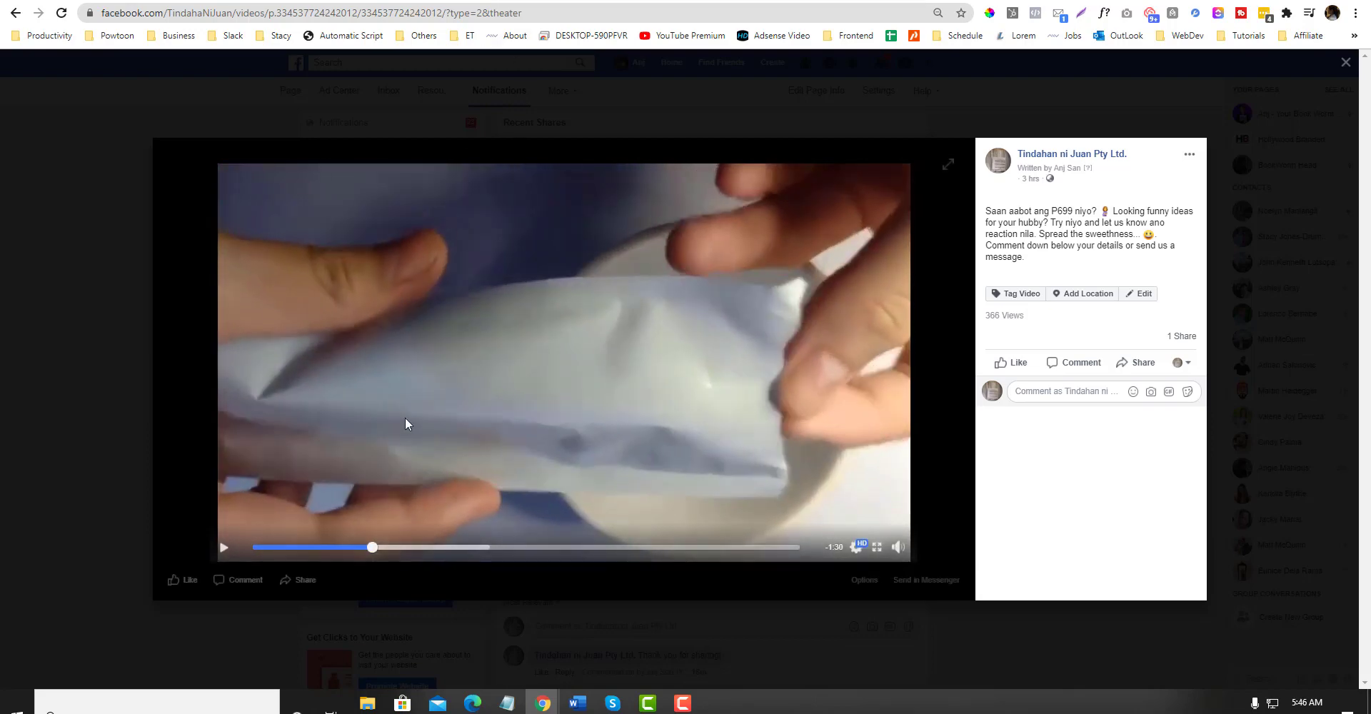
{"action": "left_click", "coordinate": [225, 550]}
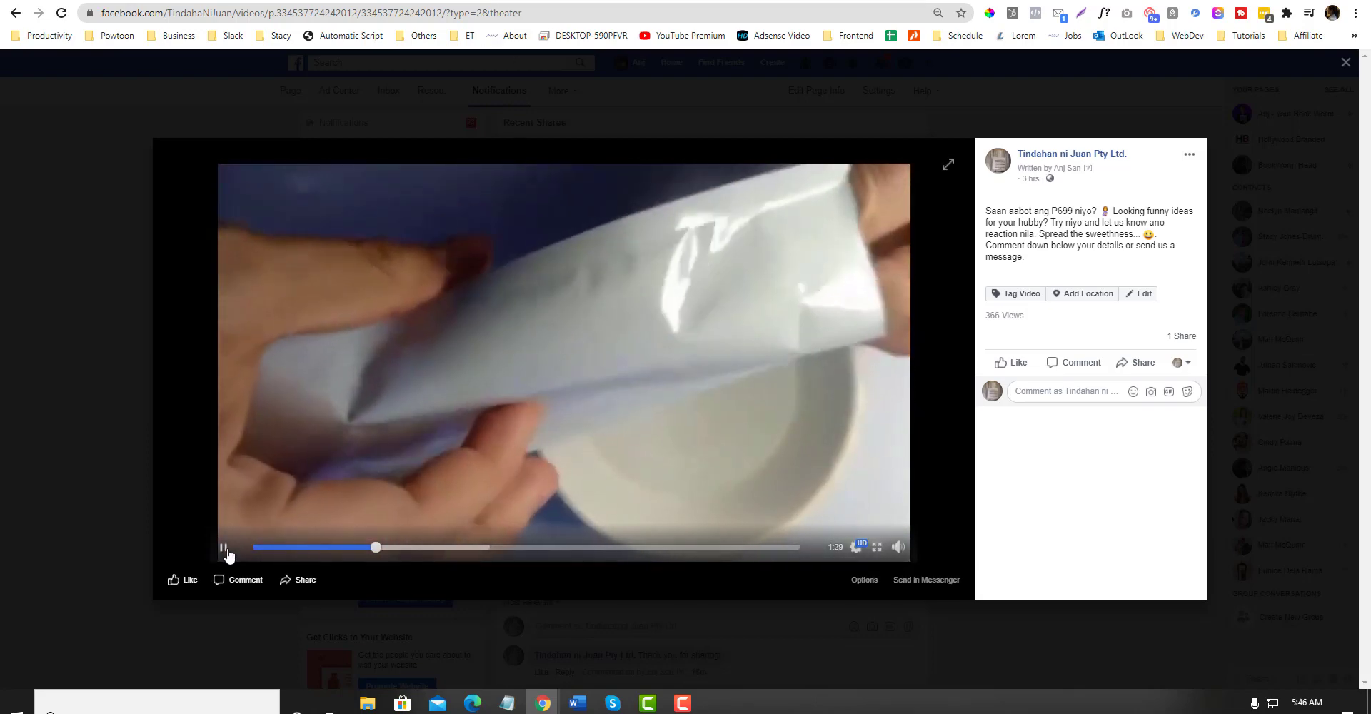
{"action": "left_click", "coordinate": [1345, 63]}
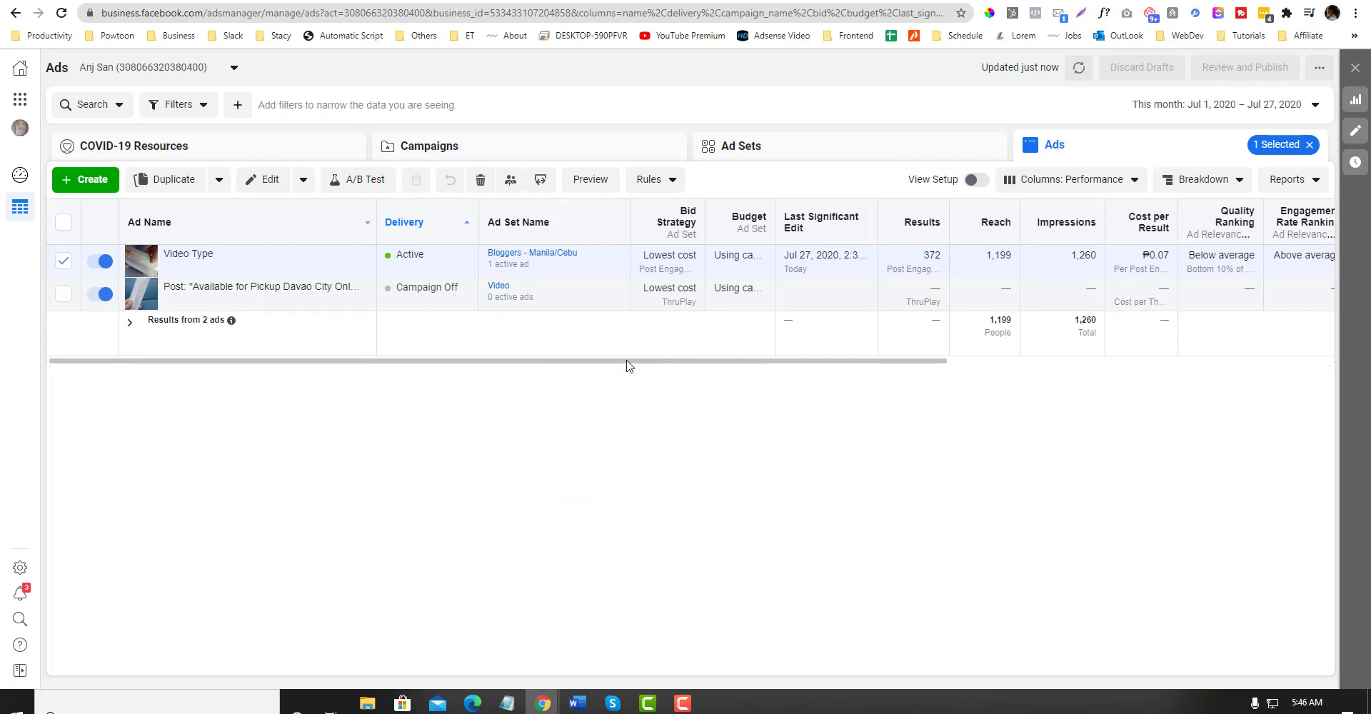
- Review the Video Type ad's results in Ads Manager and dismiss the error message in the page inbox
{"action": "mouse_move", "coordinate": [628, 366]}
{"action": "left_mouse_down"}
{"action": "mouse_move", "coordinate": [954, 355]}
{"action": "mouse_move", "coordinate": [605, 365]}
{"action": "left_mouse_up"}
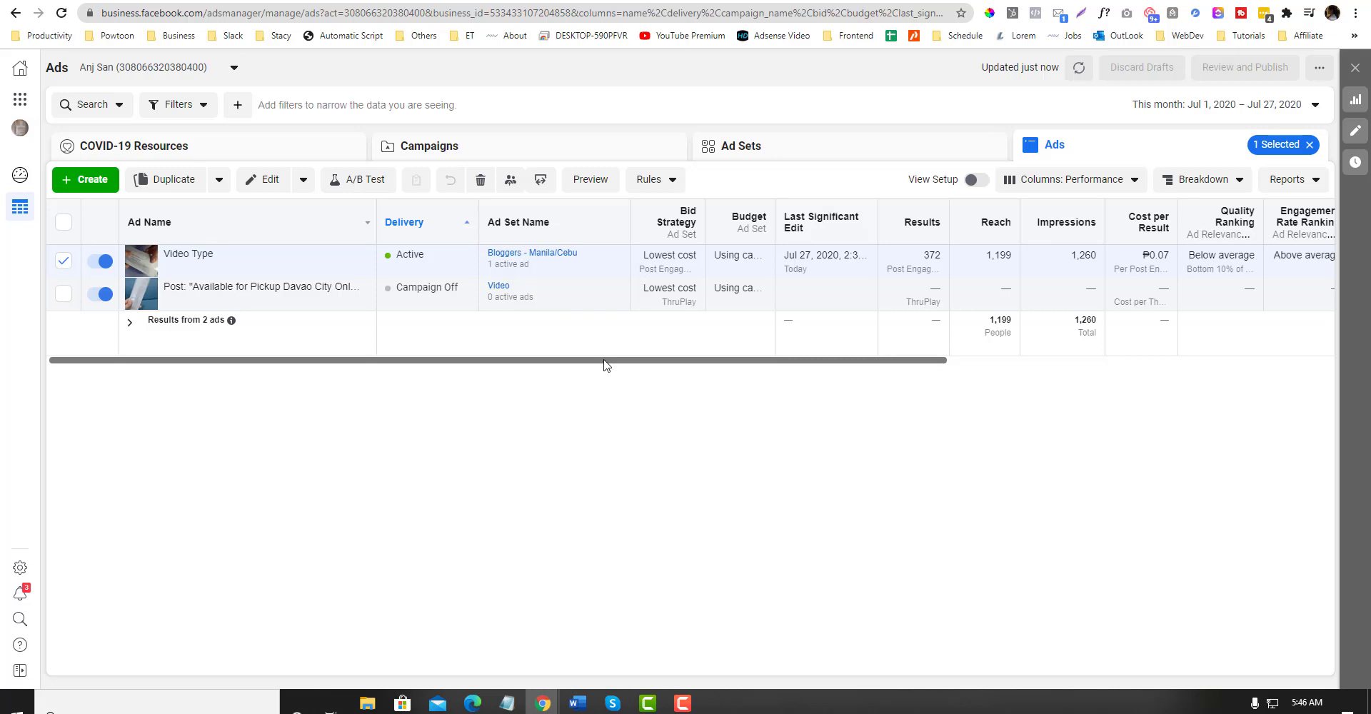
{"action": "mouse_move", "coordinate": [265, 267]}
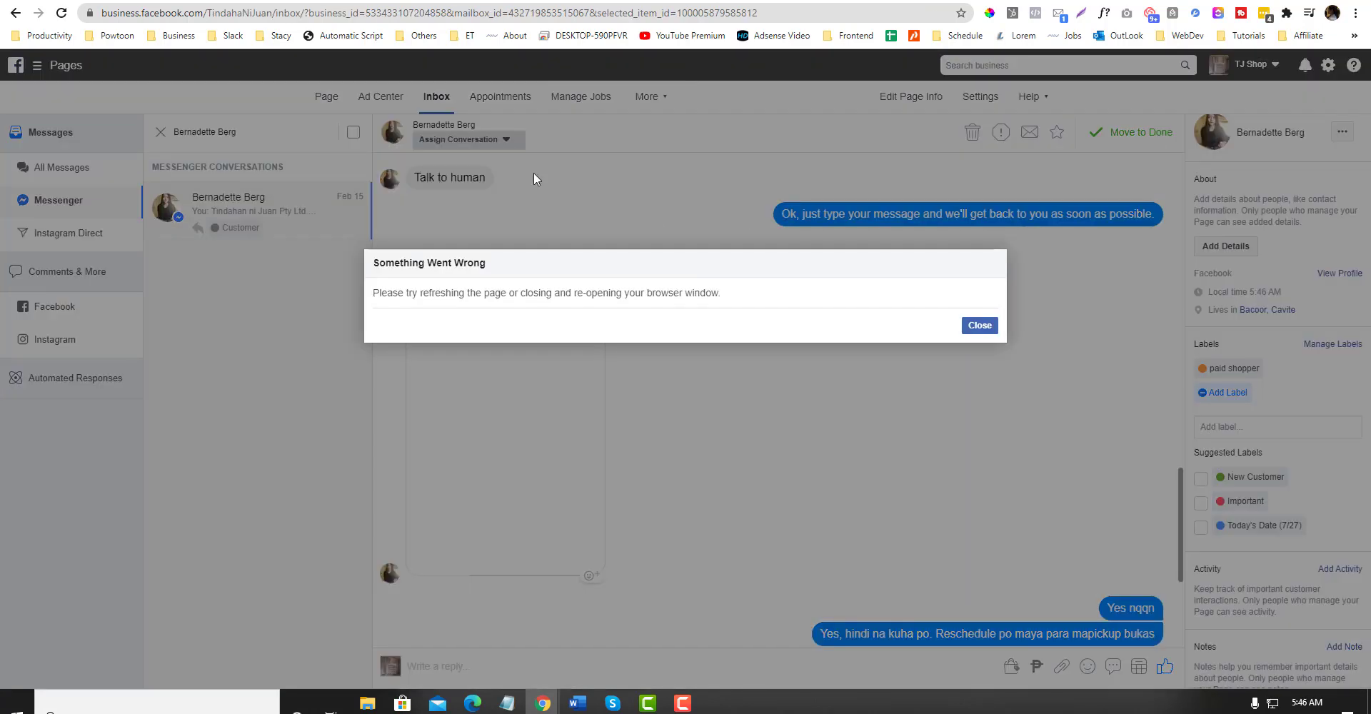
{"action": "left_click", "coordinate": [979, 325]}
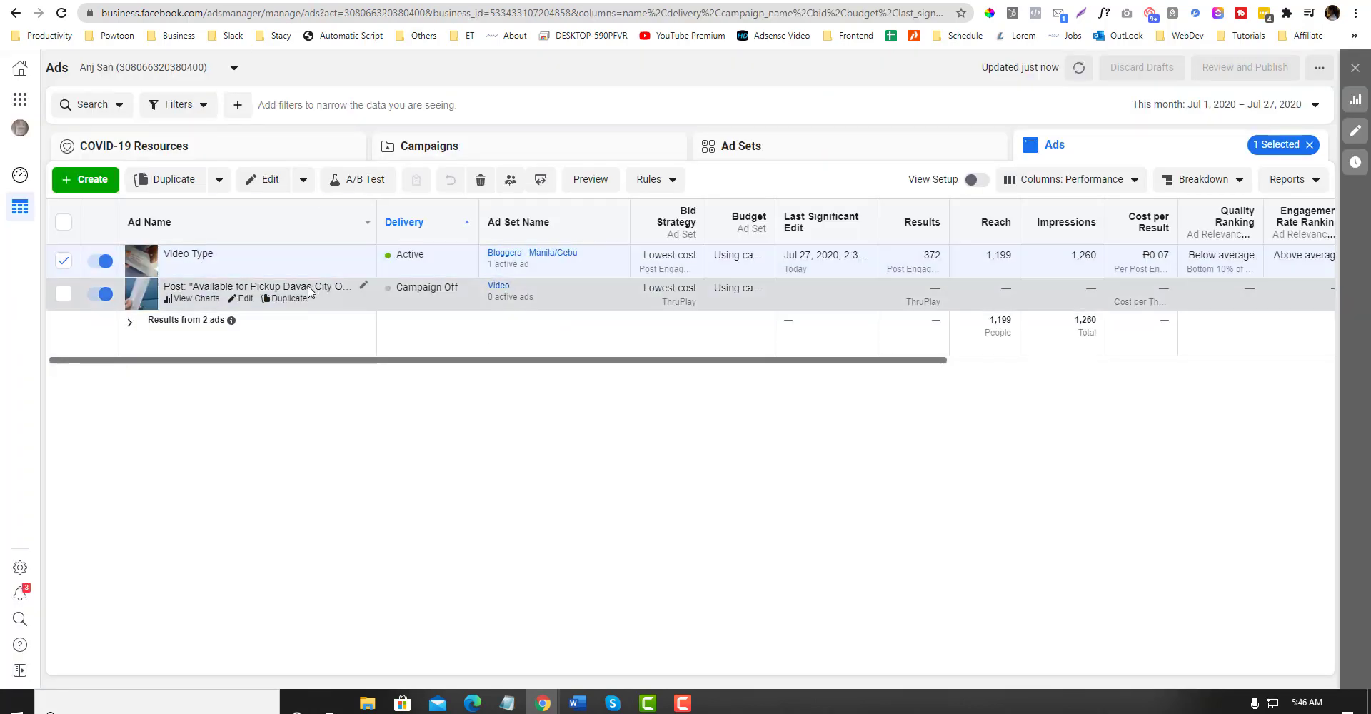
{"action": "left_click_drag", "start_coordinate": [411, 361], "coordinate": [370, 376]}
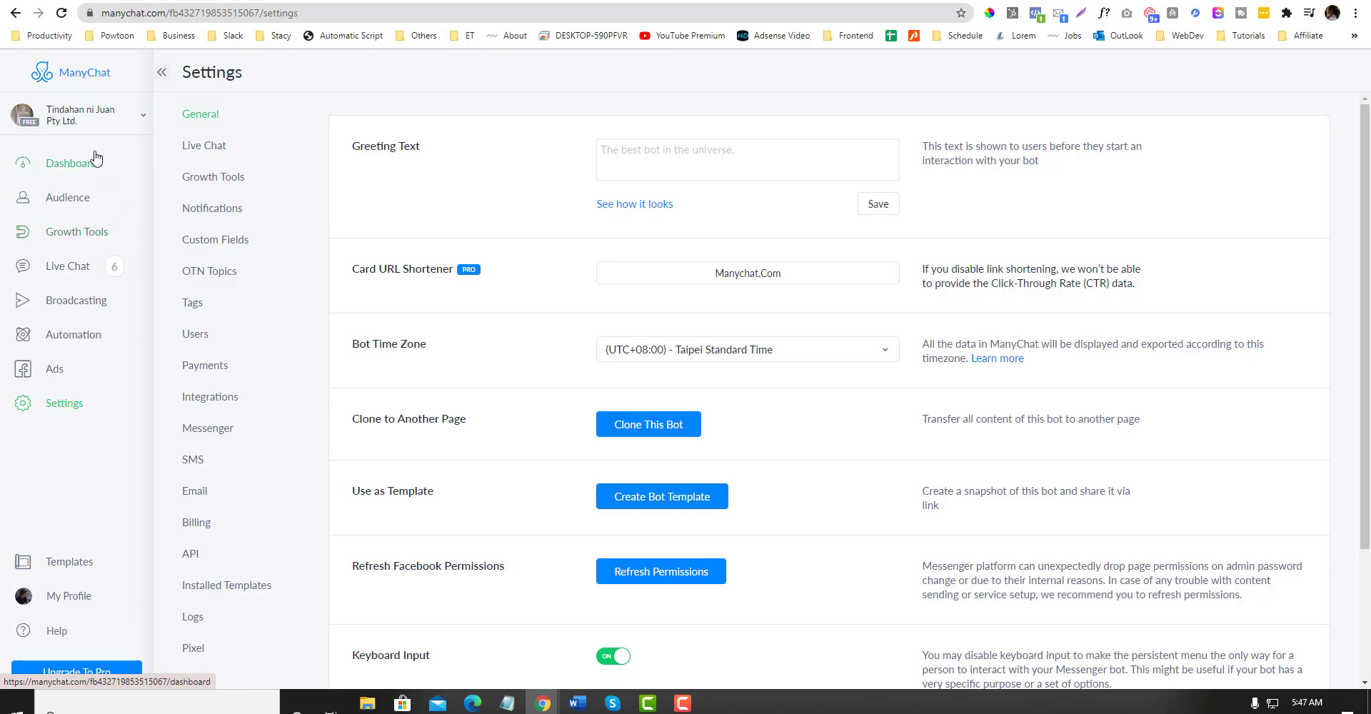
- In ManyChat, open the Welcome Message automation flow for editing and select its Welcome Message step
{"action": "left_click", "coordinate": [141, 303]}
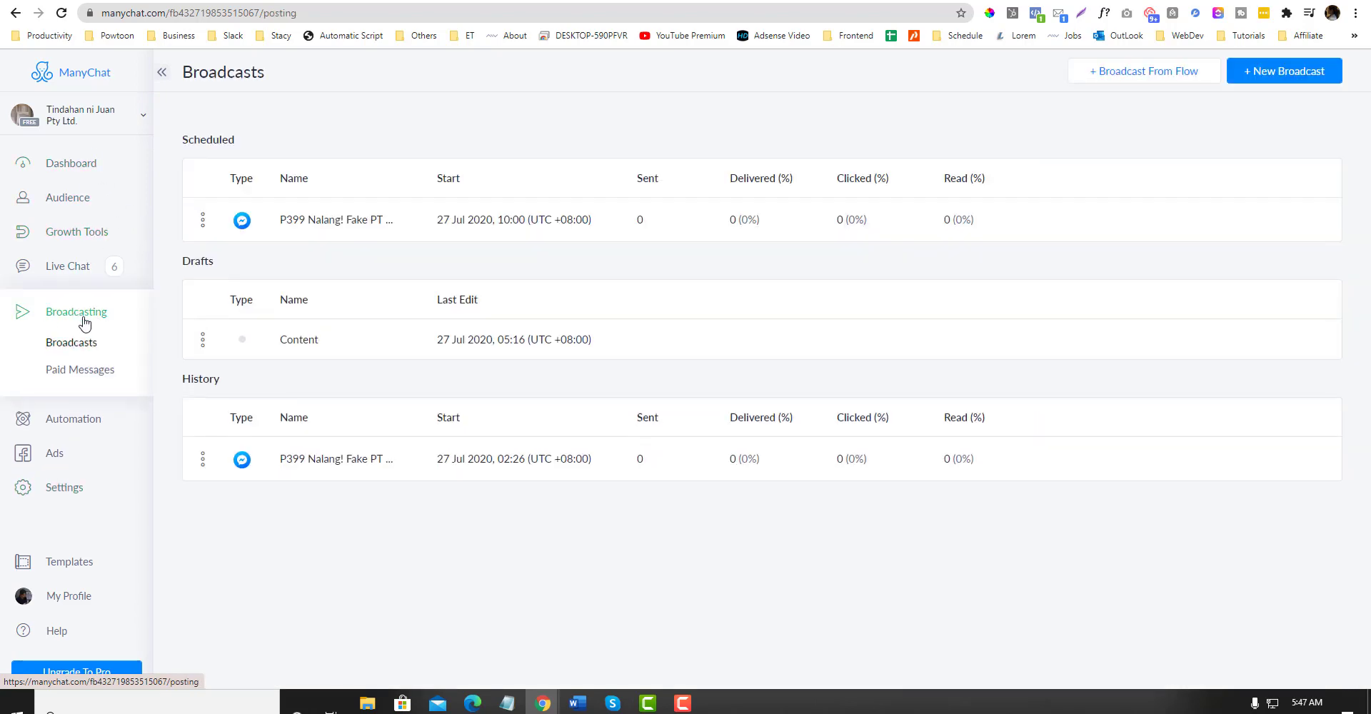
{"action": "left_click", "coordinate": [84, 419]}
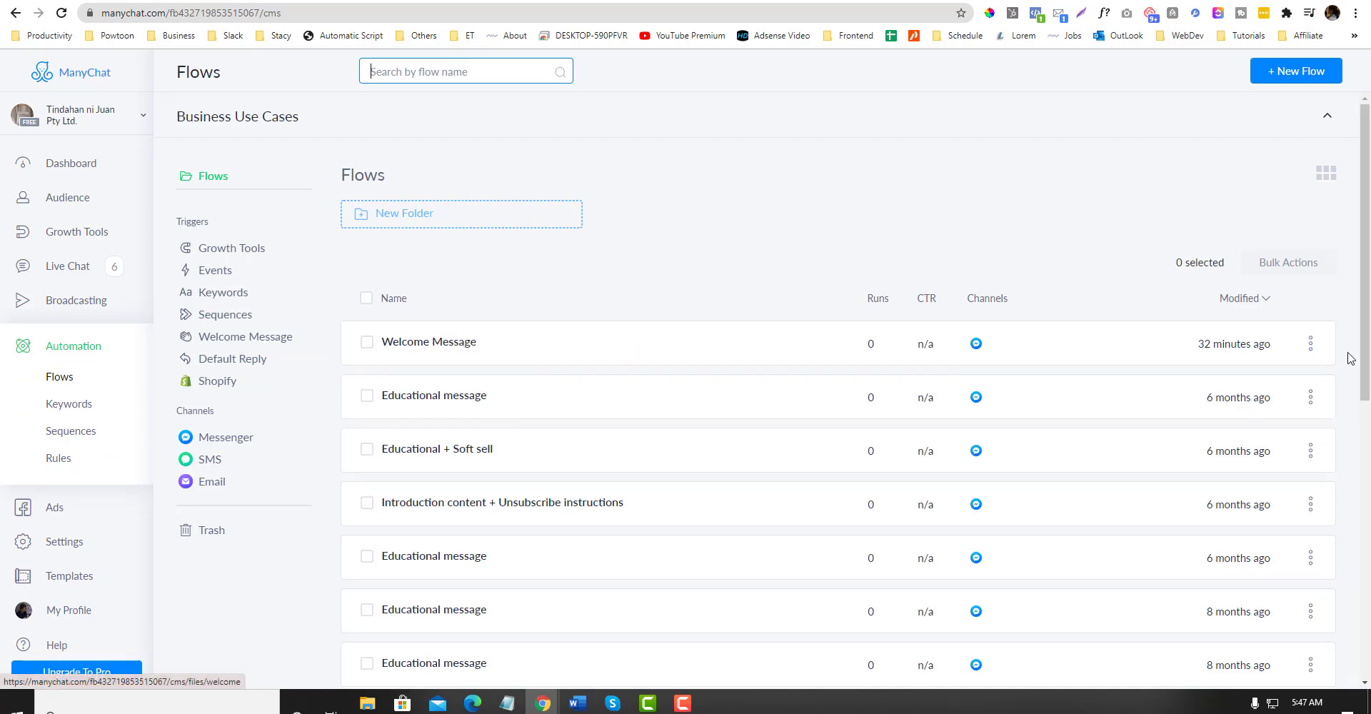
{"action": "left_click", "coordinate": [447, 346]}
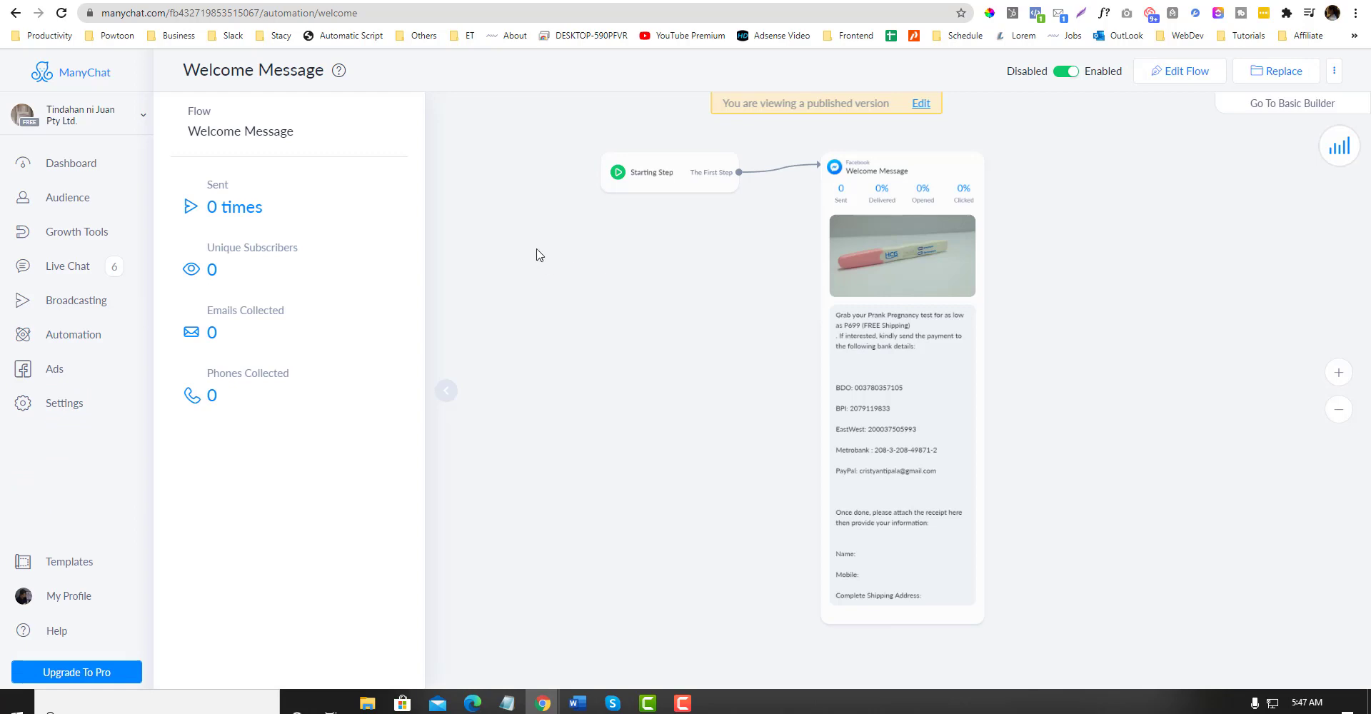
{"action": "scroll", "coordinate": [863, 282], "scroll_direction": "up", "scroll_amount": 2}
{"action": "scroll", "coordinate": [863, 282], "scroll_direction": "up", "scroll_amount": 1}
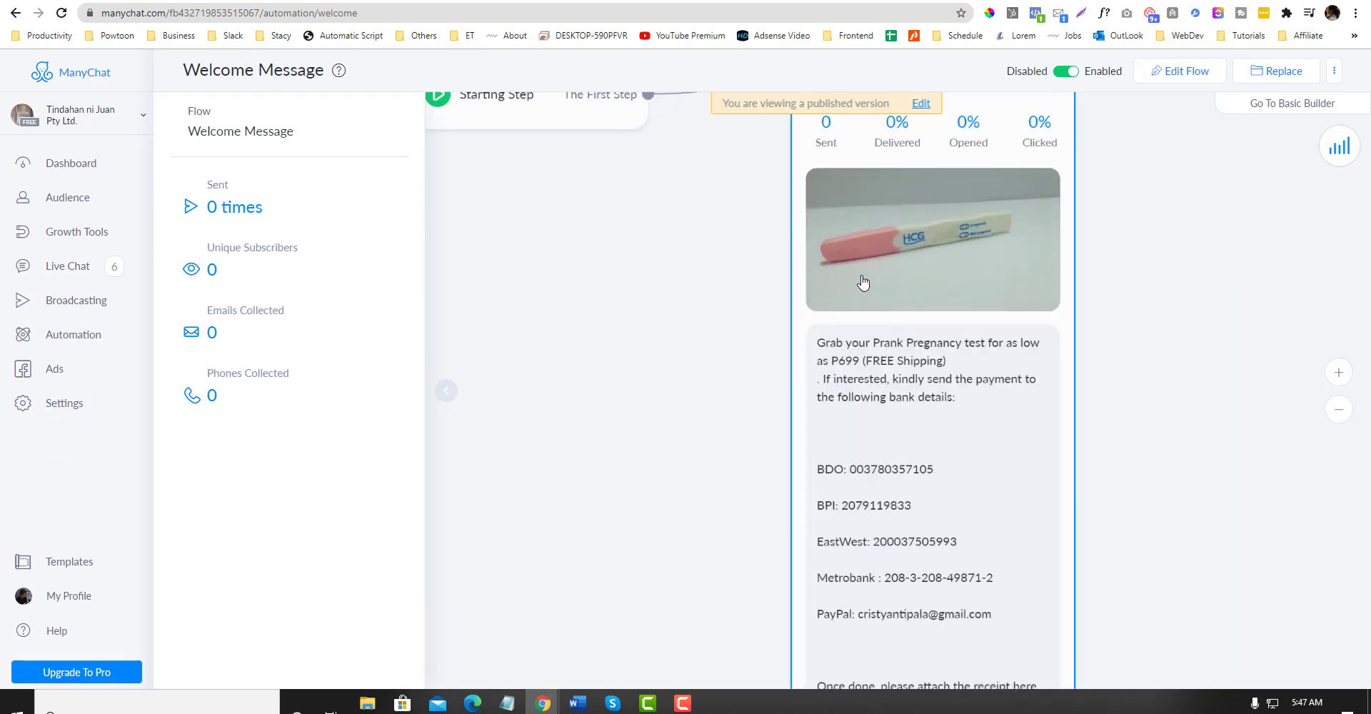
{"action": "left_click", "coordinate": [1180, 71]}
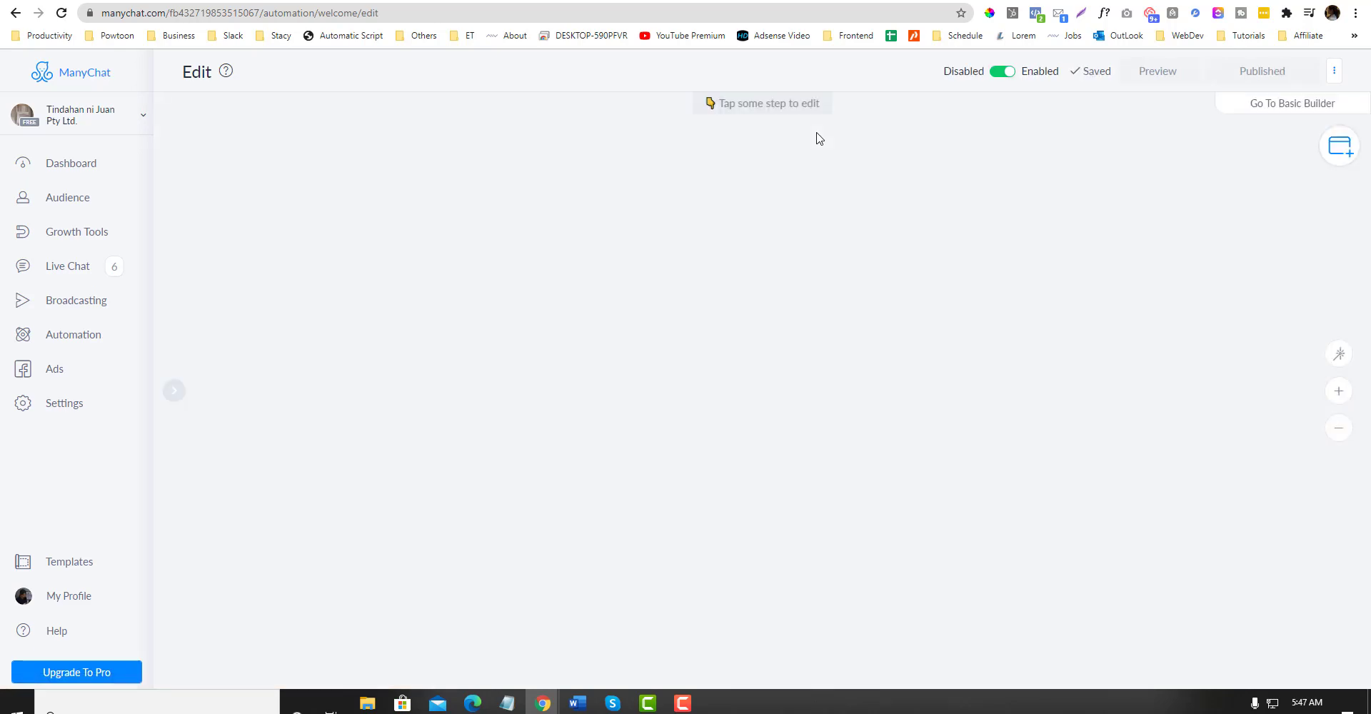
{"action": "left_click", "coordinate": [725, 346]}
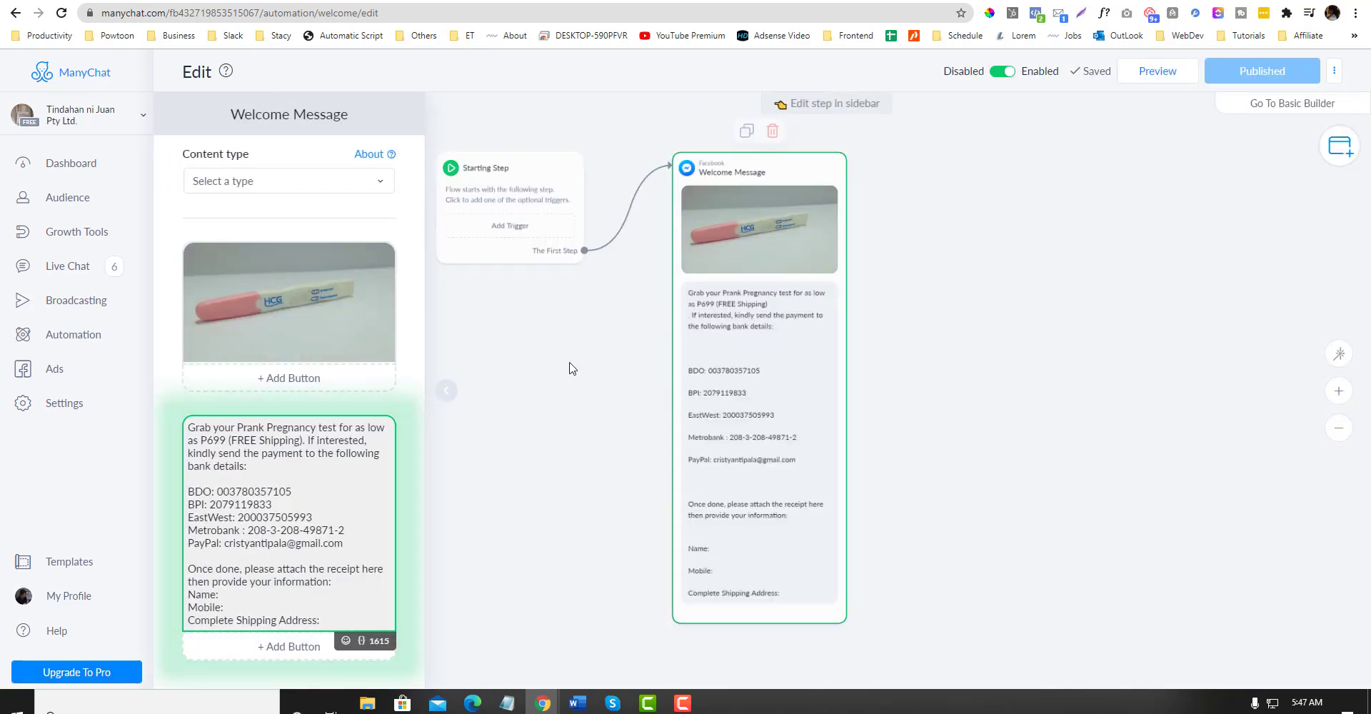
- Try adding an empty image block and an empty text block below the payment details text, and remove both
{"action": "scroll", "coordinate": [289, 328], "scroll_direction": "down", "scroll_amount": 5}
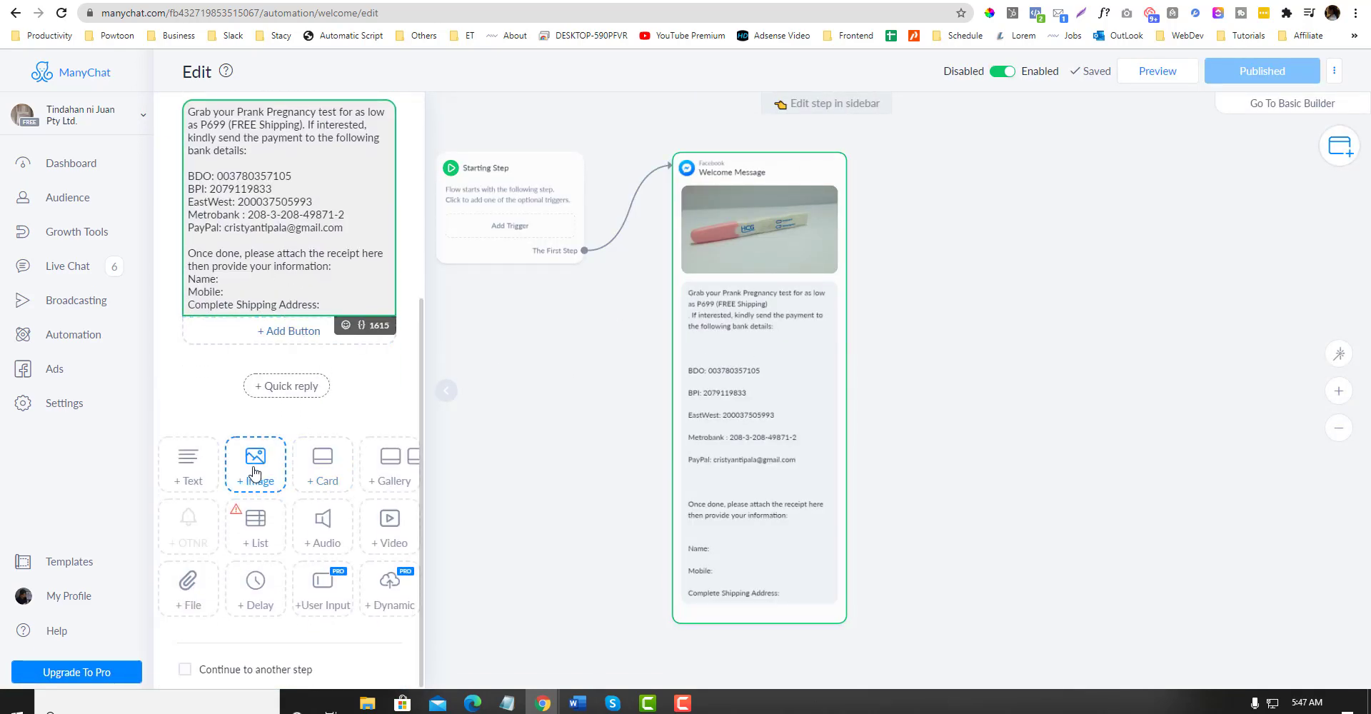
{"action": "left_click_drag", "start_coordinate": [266, 451], "coordinate": [264, 345]}
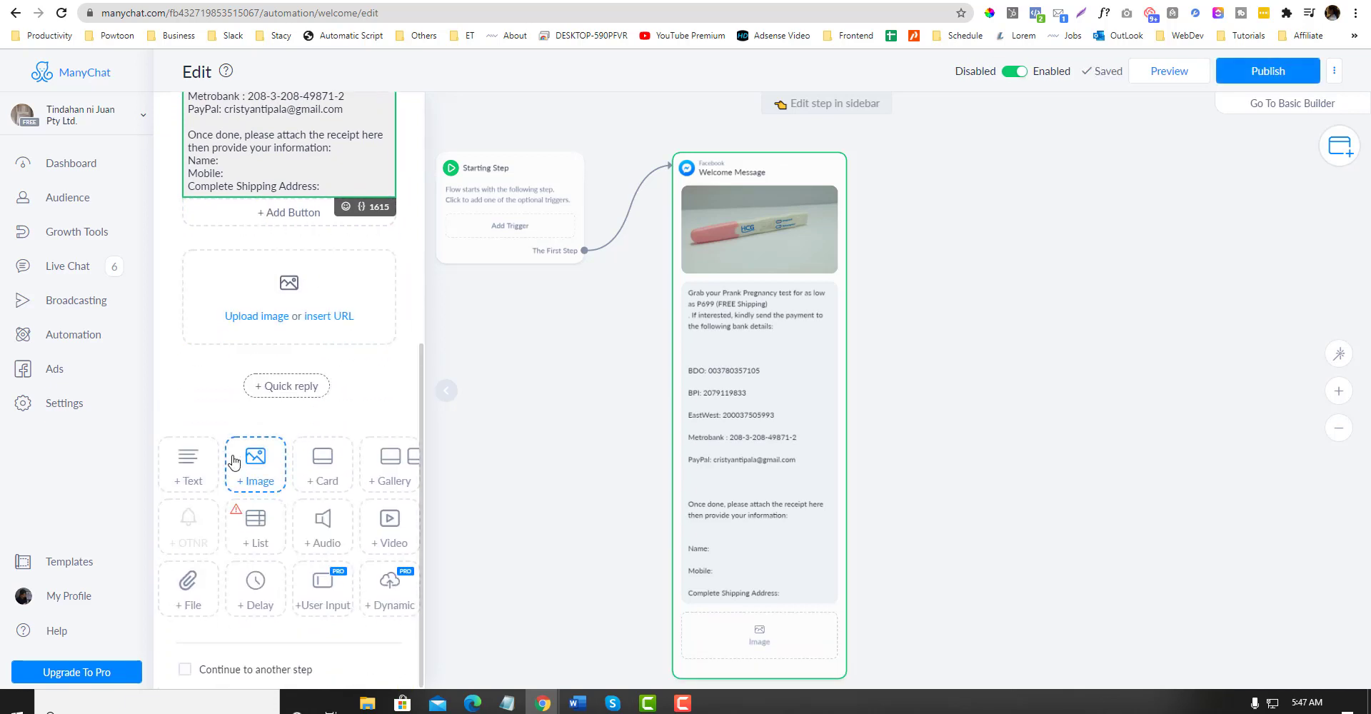
{"action": "left_click_drag", "start_coordinate": [188, 464], "coordinate": [324, 357]}
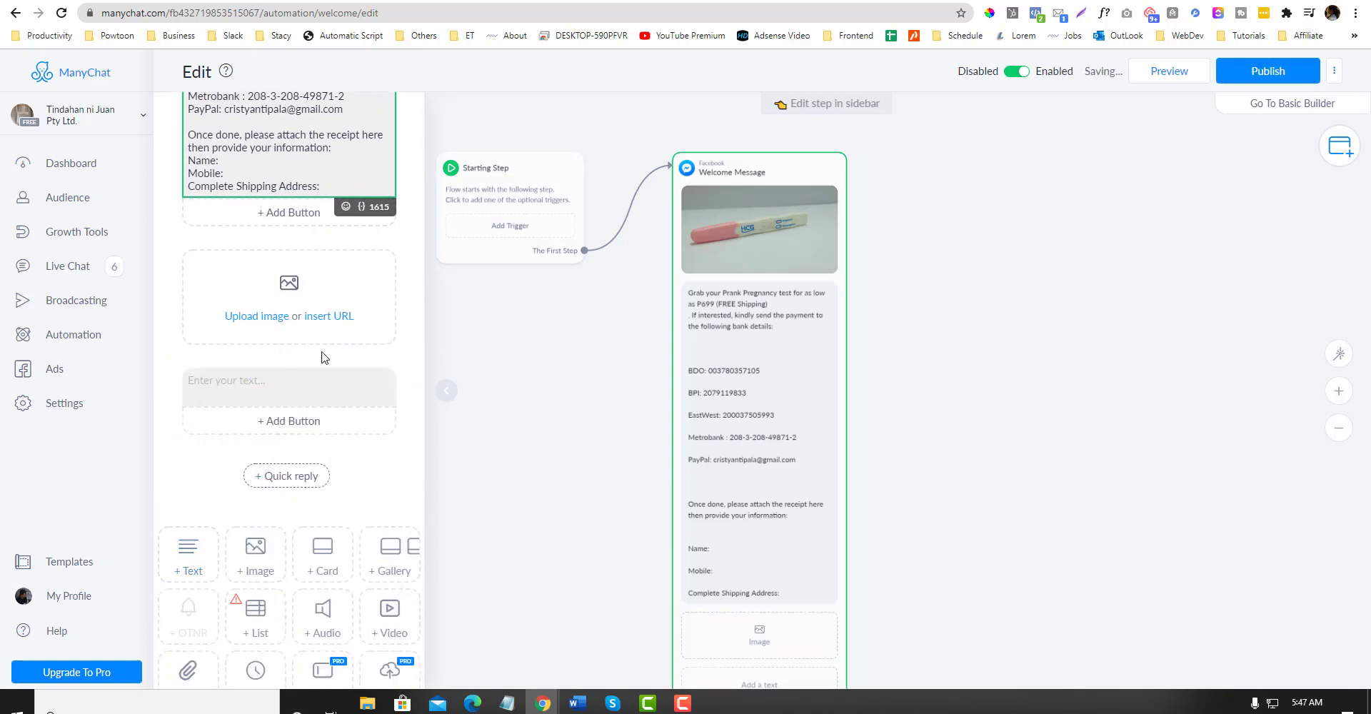
{"action": "left_click", "coordinate": [409, 258]}
{"action": "left_click", "coordinate": [409, 289]}
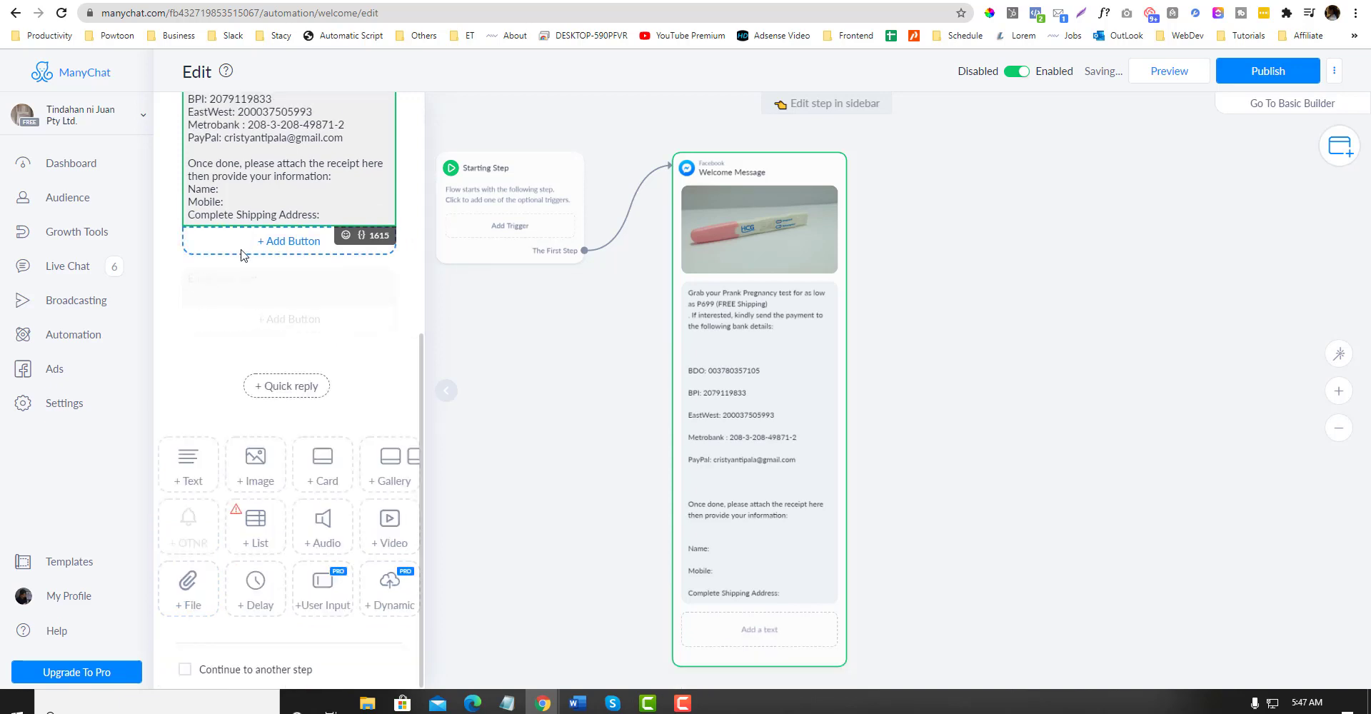
{"action": "scroll", "coordinate": [241, 248], "scroll_direction": "up", "scroll_amount": 5}
{"action": "scroll", "coordinate": [259, 234], "scroll_direction": "down", "scroll_amount": 3}
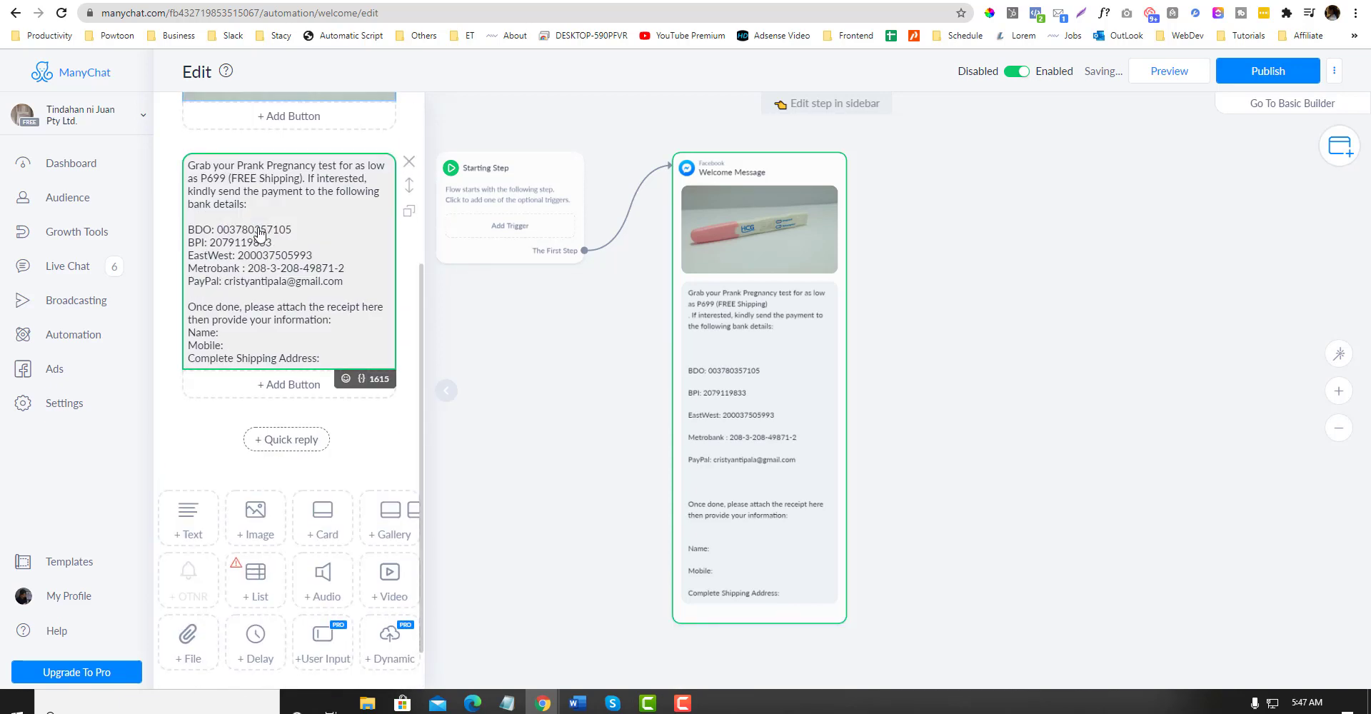
- Review the payment details text in the Welcome Message, look at the Video Type ad in Ads Manager, and return to ManyChat
{"action": "scroll", "coordinate": [259, 232], "scroll_direction": "down", "scroll_amount": 1}
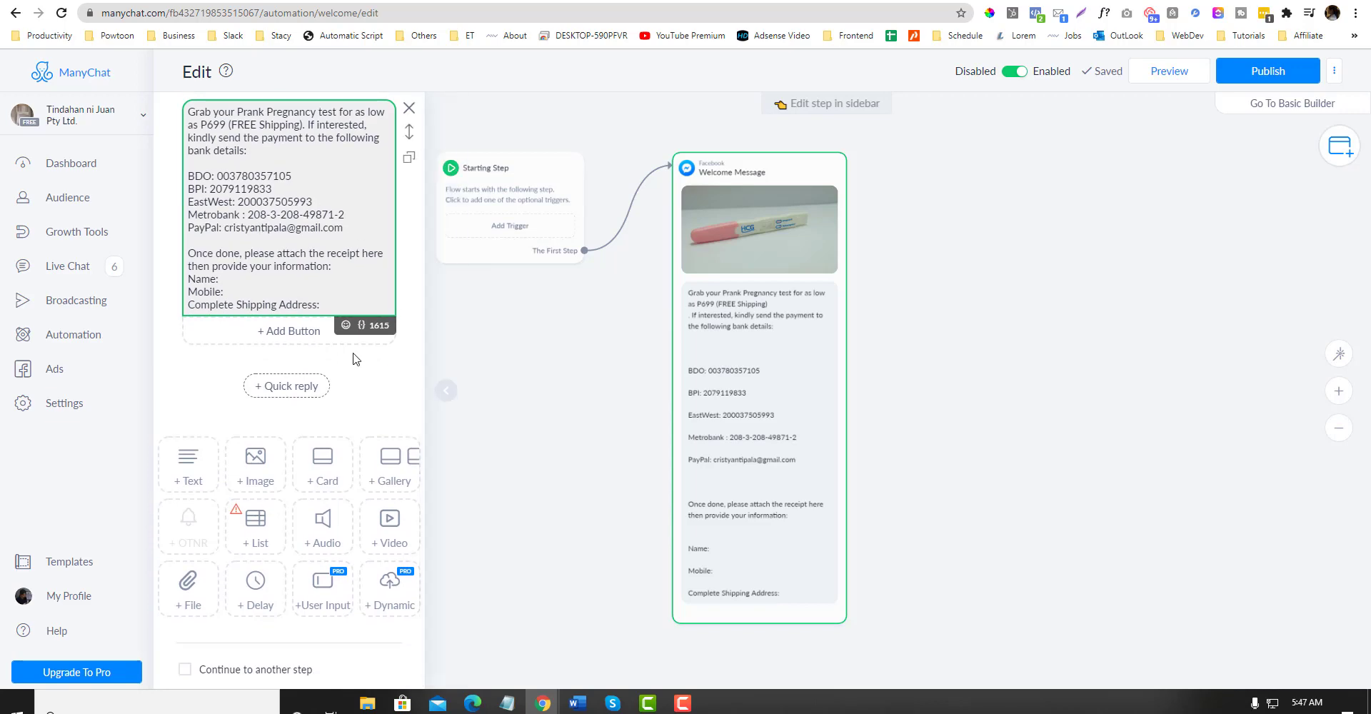
{"action": "scroll", "coordinate": [357, 359], "scroll_direction": "up", "scroll_amount": 1}
{"action": "scroll", "coordinate": [357, 360], "scroll_direction": "up", "scroll_amount": 4}
{"action": "left_click", "coordinate": [202, 2]}
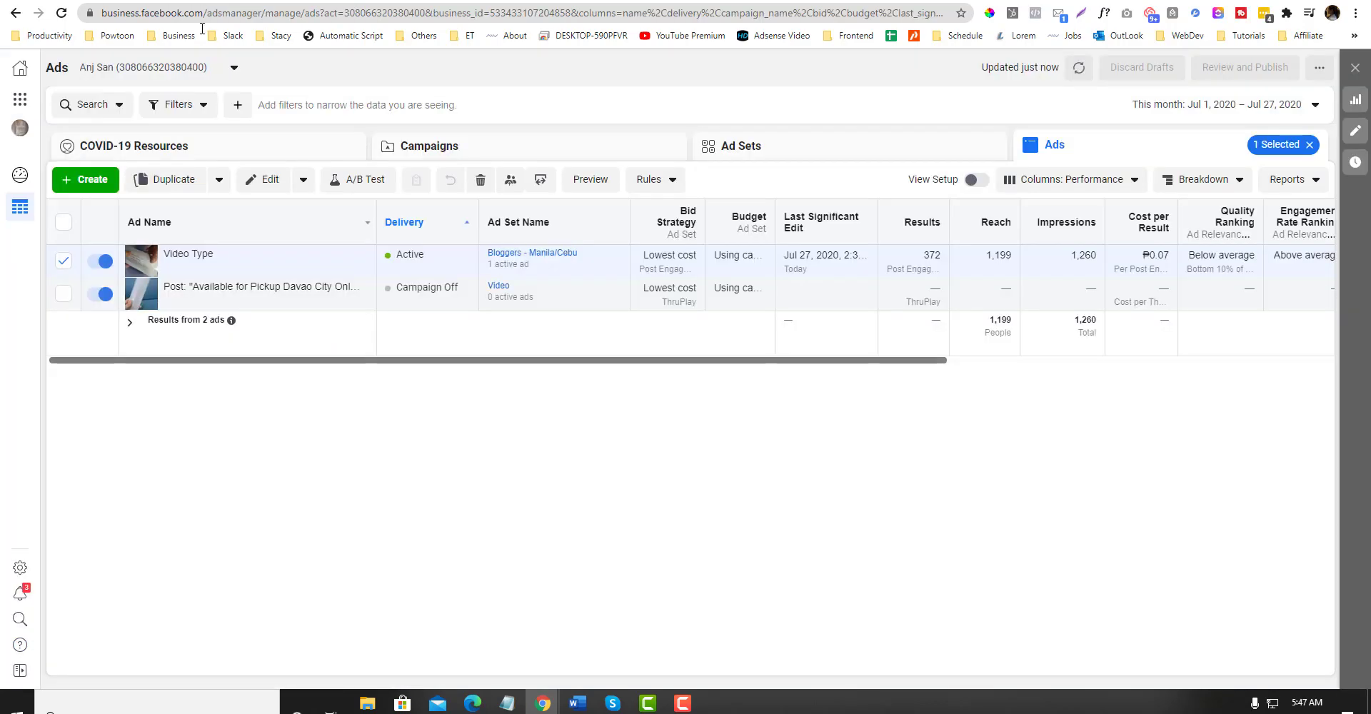
{"action": "mouse_move", "coordinate": [229, 258]}
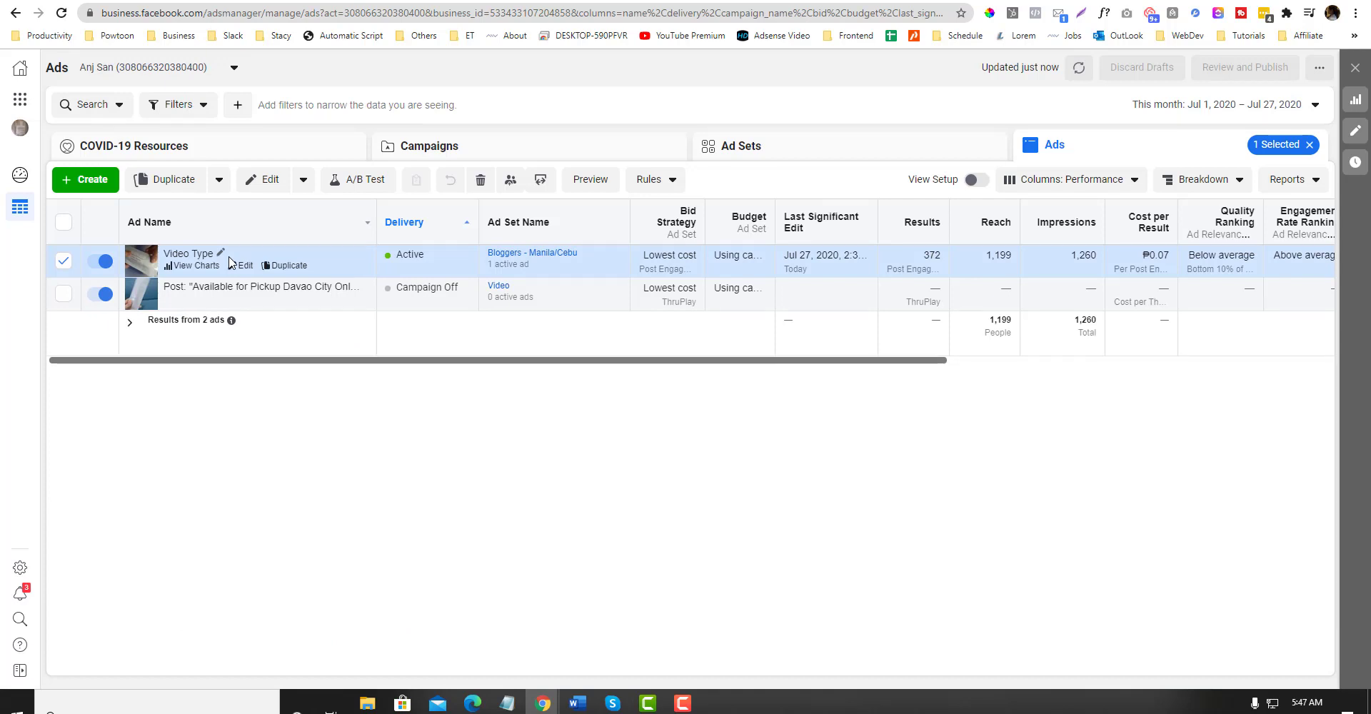
{"action": "left_click", "coordinate": [326, 1]}
- Examine the Welcome Message's product image, bank payment details and the customer information it requests
{"action": "scroll", "coordinate": [357, 338], "scroll_direction": "down", "scroll_amount": 1}
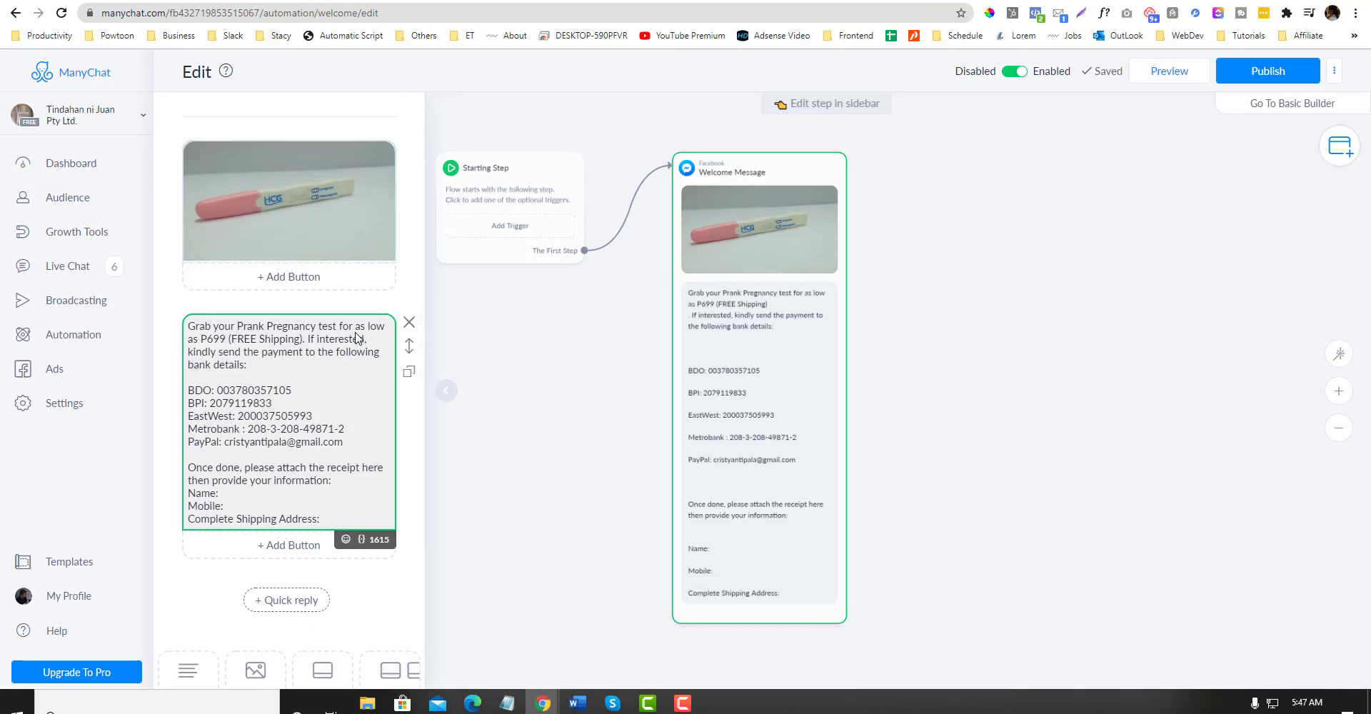
{"action": "scroll", "coordinate": [356, 337], "scroll_direction": "up", "scroll_amount": 1}
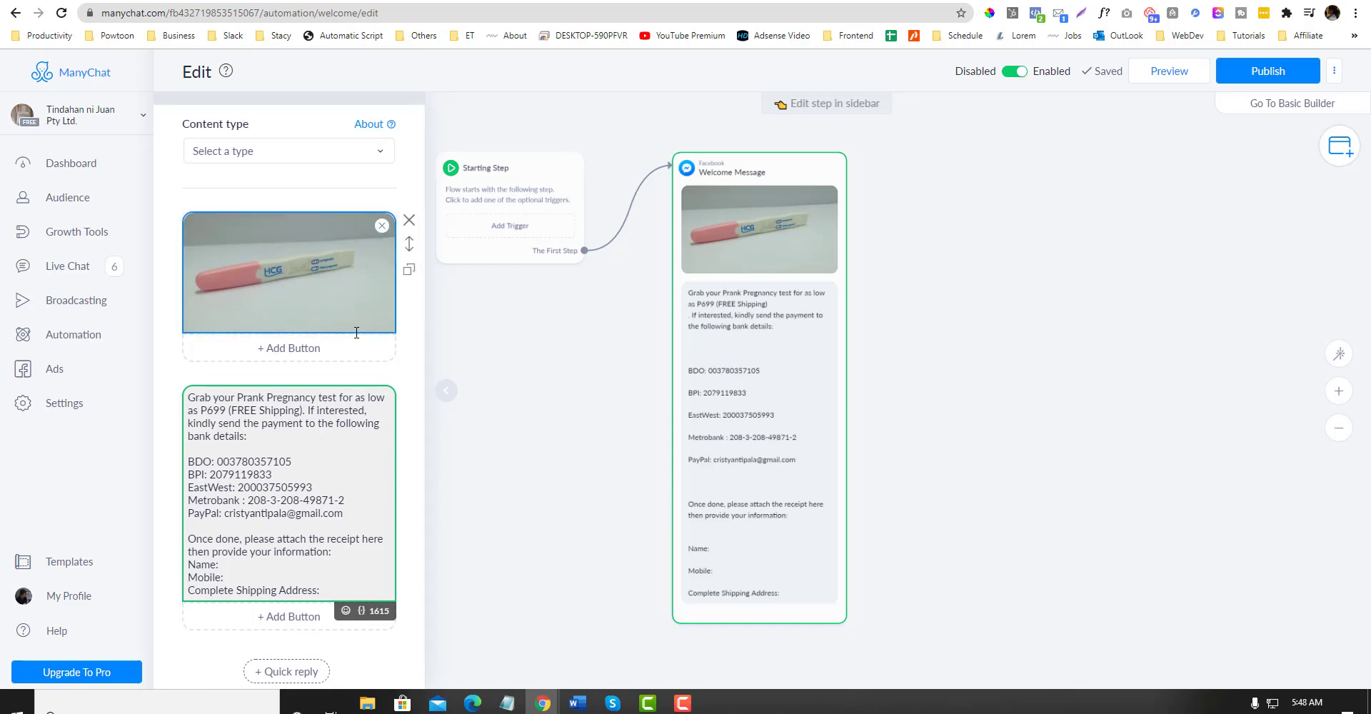
{"action": "scroll", "coordinate": [356, 333], "scroll_direction": "down", "scroll_amount": 1}
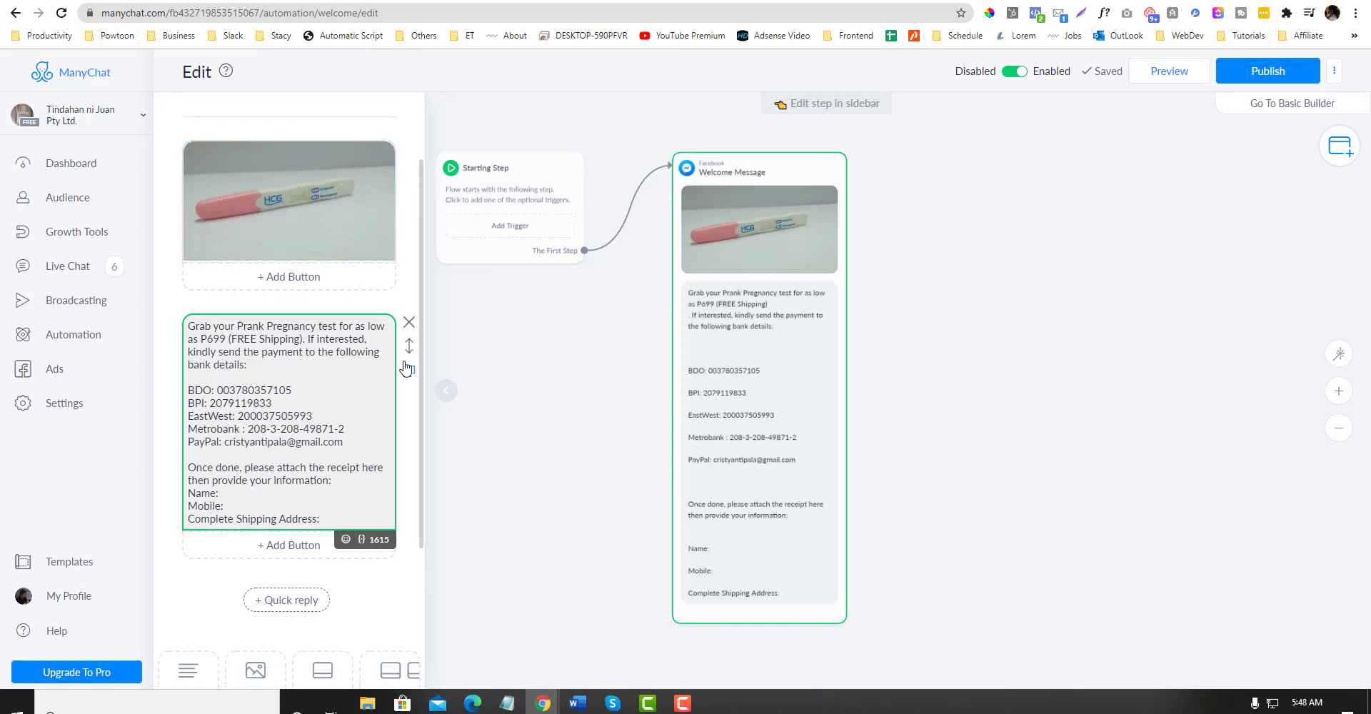
{"action": "scroll", "coordinate": [353, 365], "scroll_direction": "down", "scroll_amount": 2}
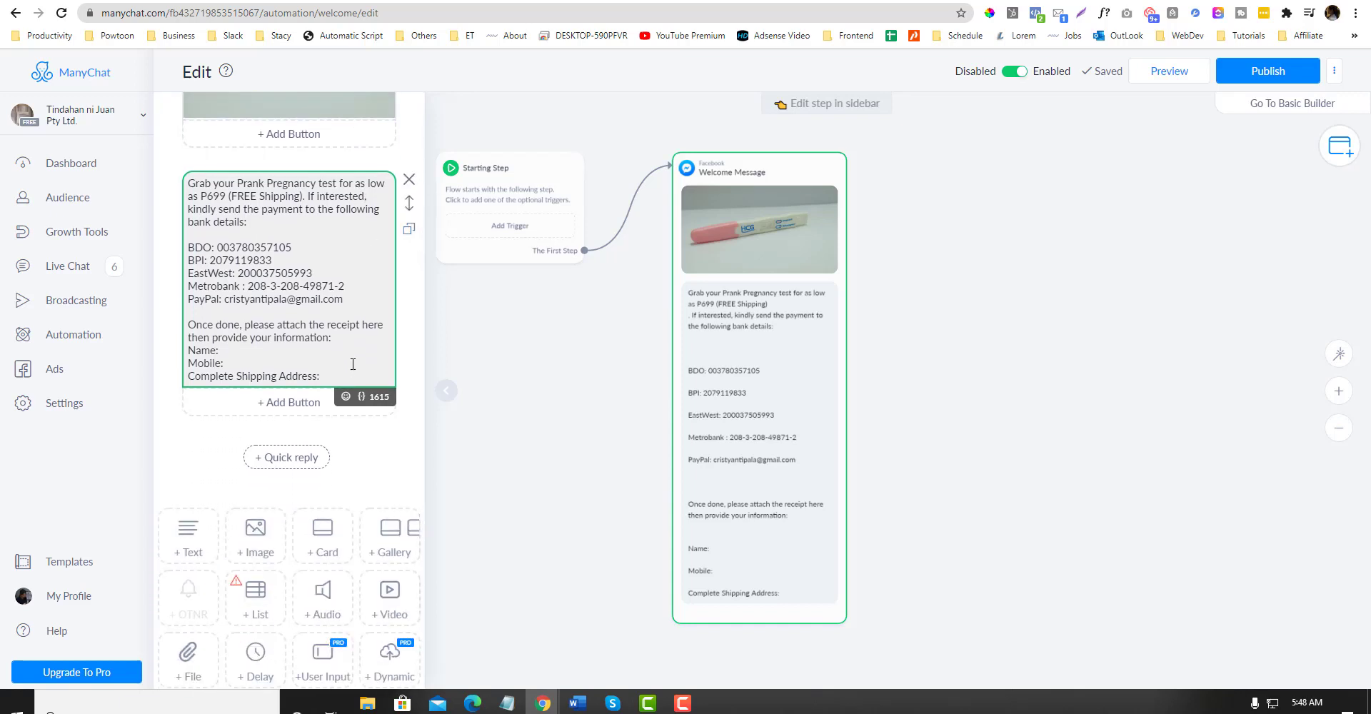
{"action": "scroll", "coordinate": [352, 364], "scroll_direction": "up", "scroll_amount": 2}
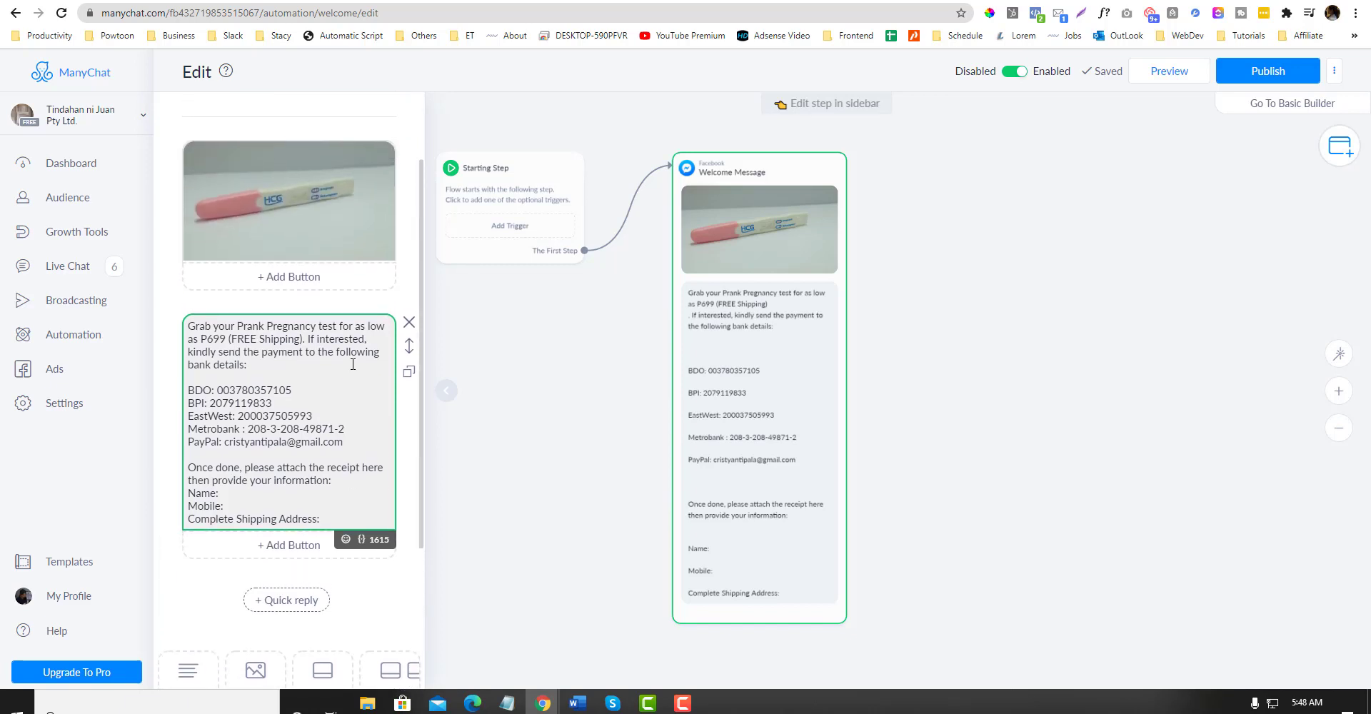
{"action": "scroll", "coordinate": [353, 364], "scroll_direction": "up", "scroll_amount": 1}
{"action": "scroll", "coordinate": [353, 366], "scroll_direction": "down", "scroll_amount": 1}
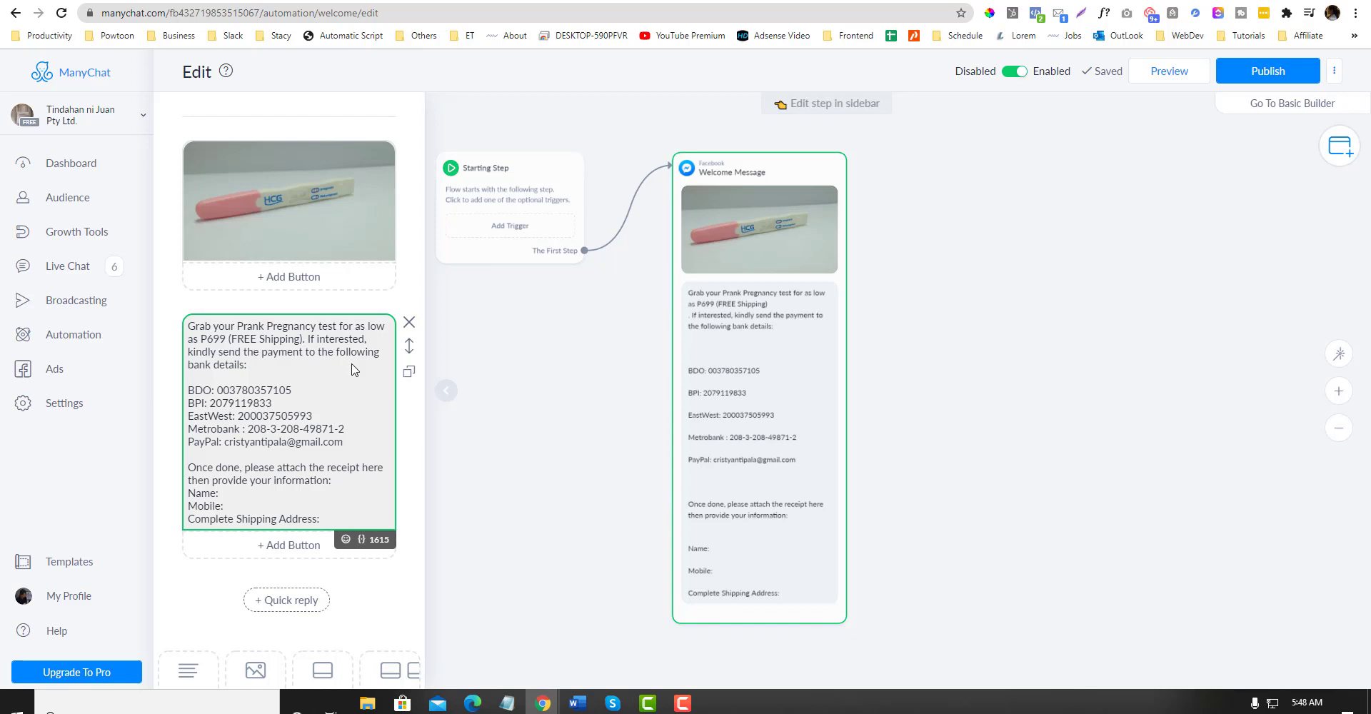
{"action": "scroll", "coordinate": [352, 366], "scroll_direction": "down", "scroll_amount": 1}
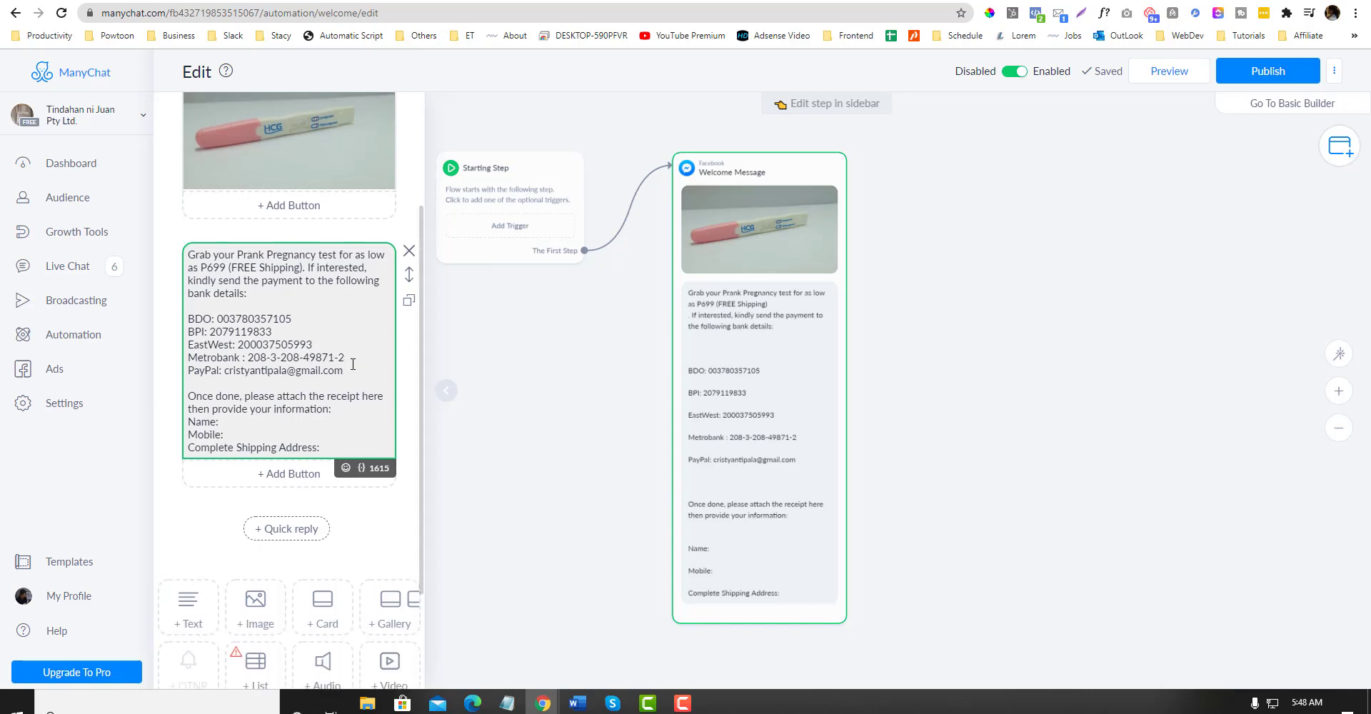
{"action": "scroll", "coordinate": [353, 364], "scroll_direction": "up", "scroll_amount": 1}
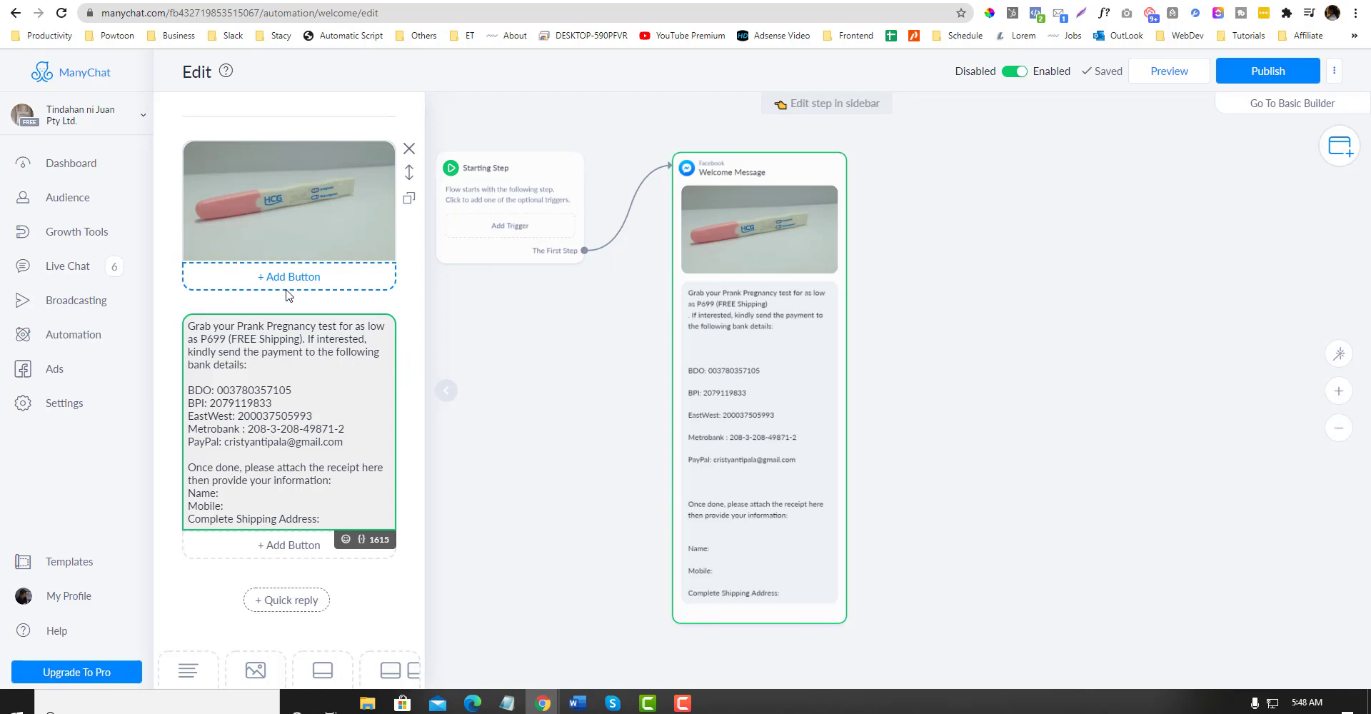
- Publish the Welcome Message flow and open the Audience subscriber list
{"action": "left_click", "coordinate": [564, 330]}
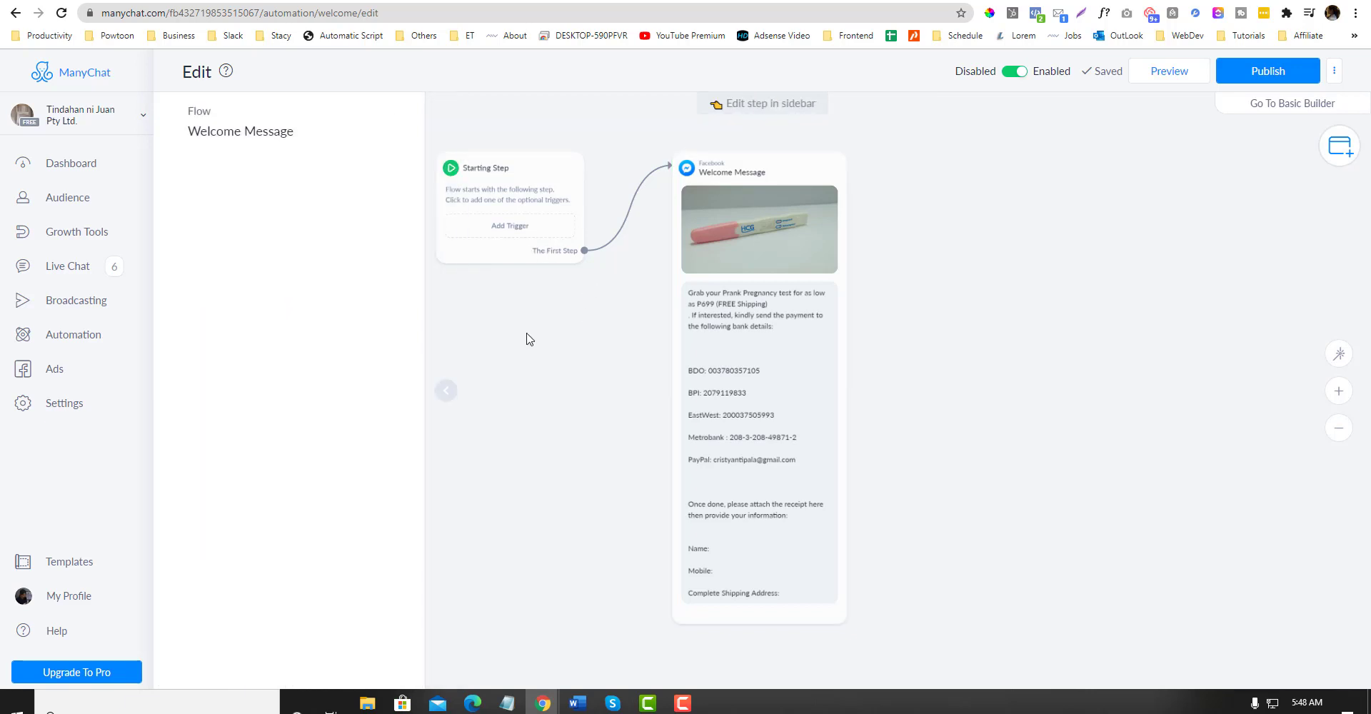
{"action": "left_click", "coordinate": [736, 298]}
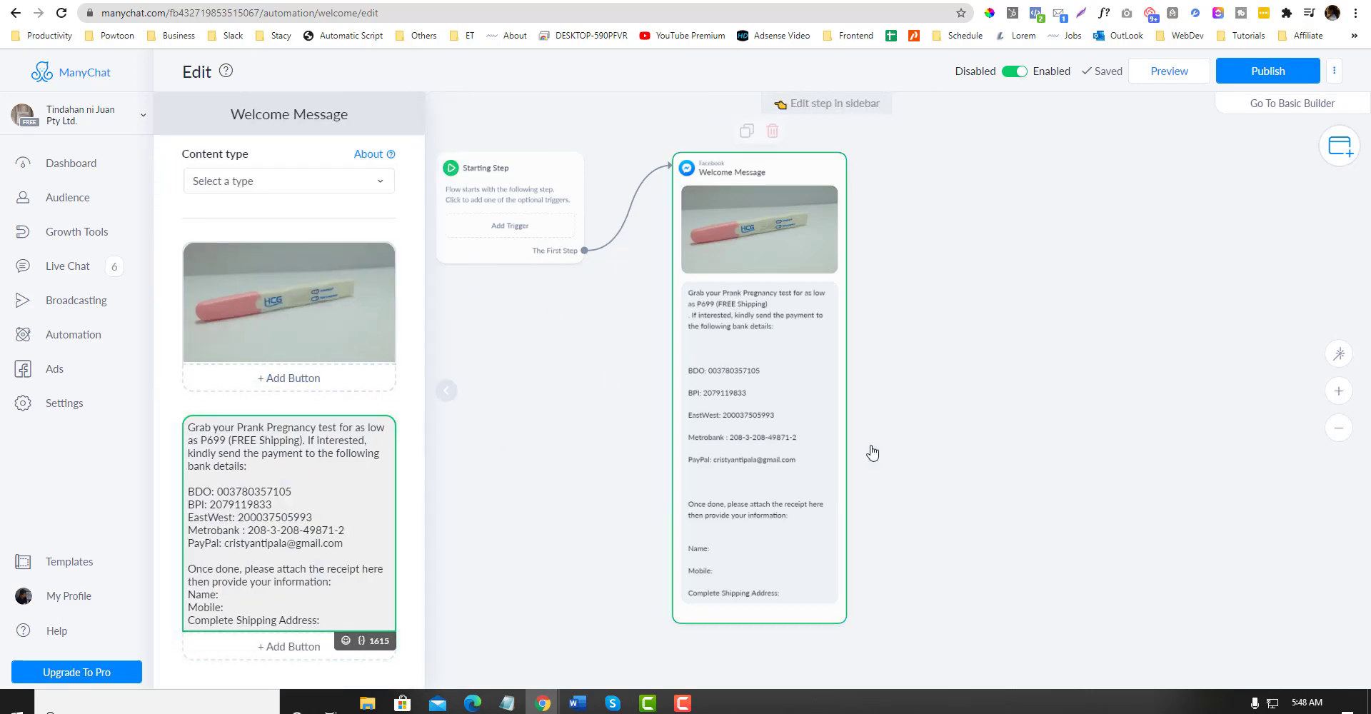
{"action": "left_click", "coordinate": [872, 452]}
{"action": "left_click", "coordinate": [1237, 84]}
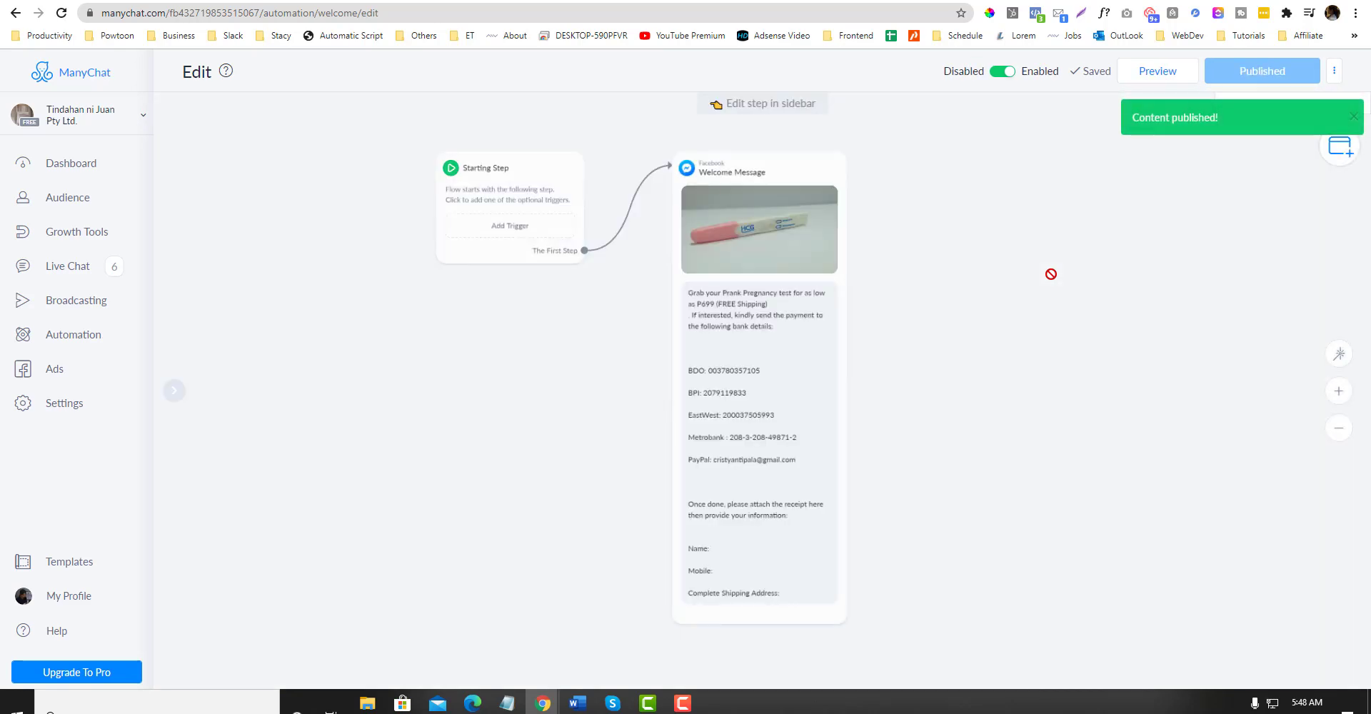
{"action": "left_click", "coordinate": [68, 200]}
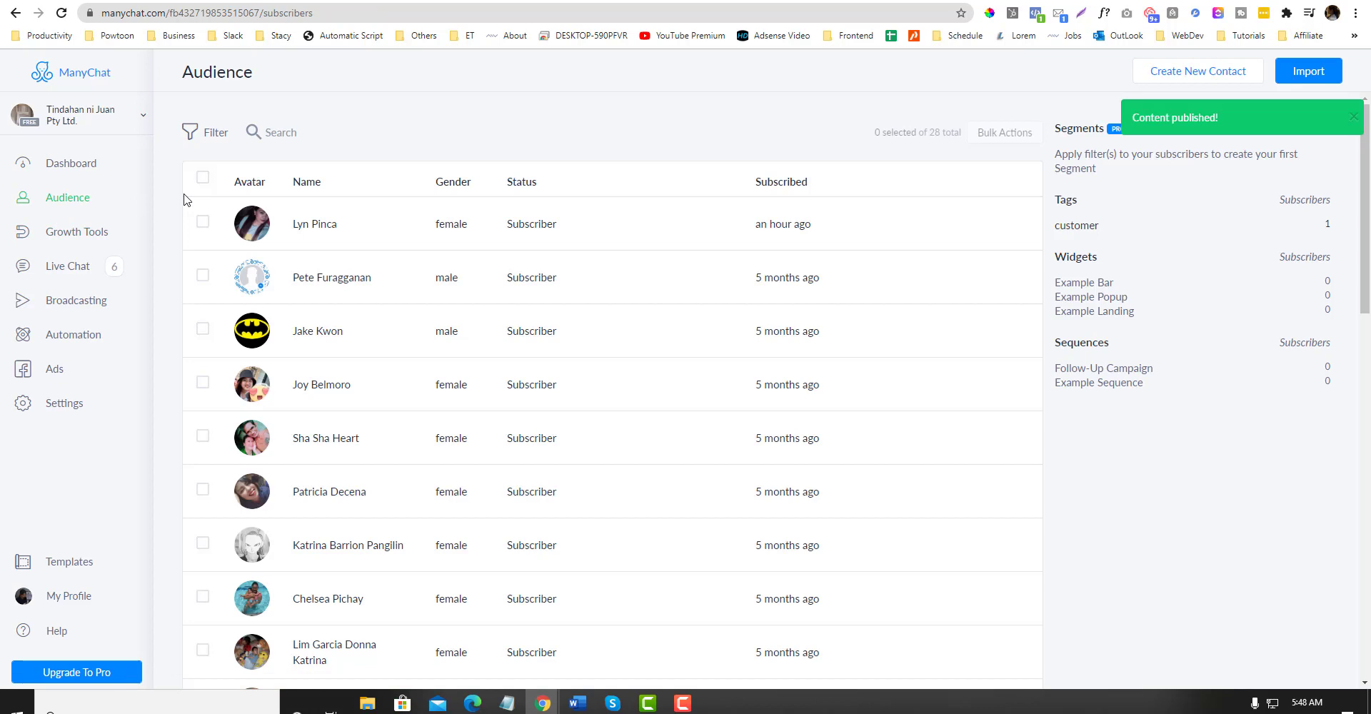
{"action": "mouse_move", "coordinate": [506, 703]}
{"action": "left_click", "coordinate": [570, 666]}
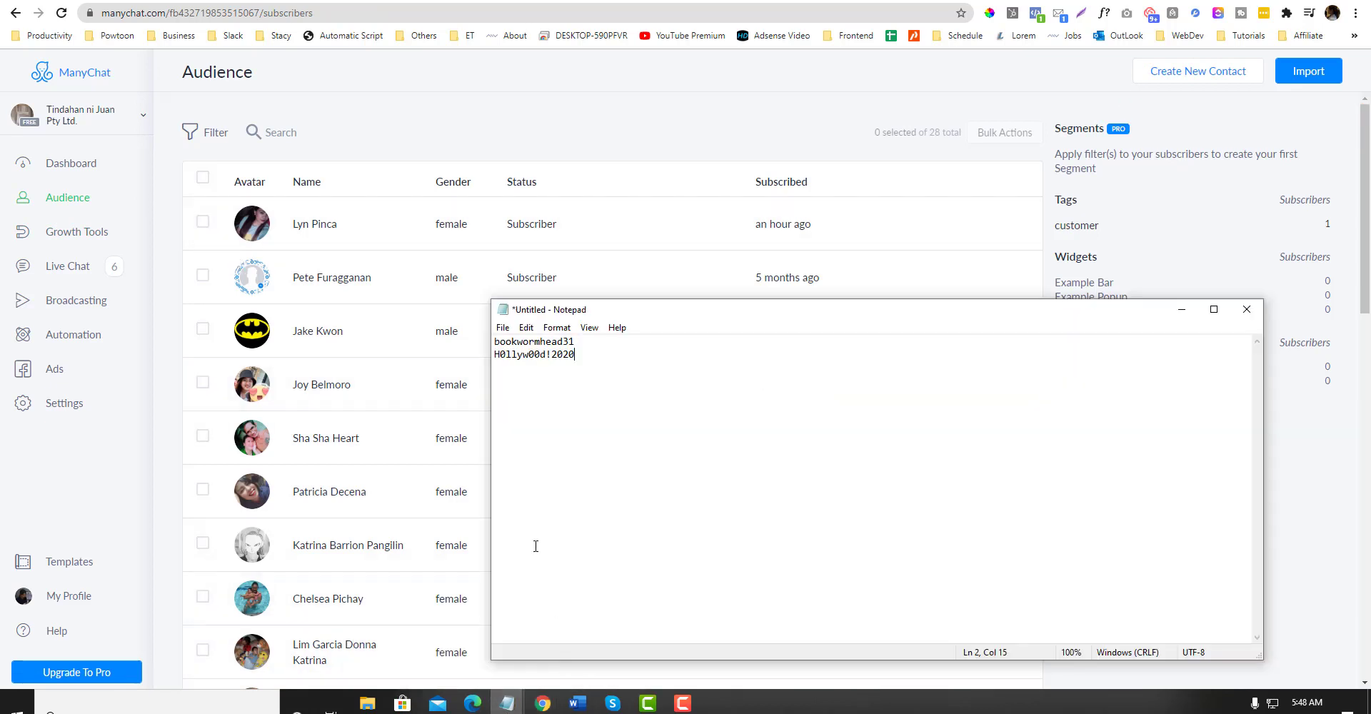
{"action": "key", "text": "ctrl+a"}
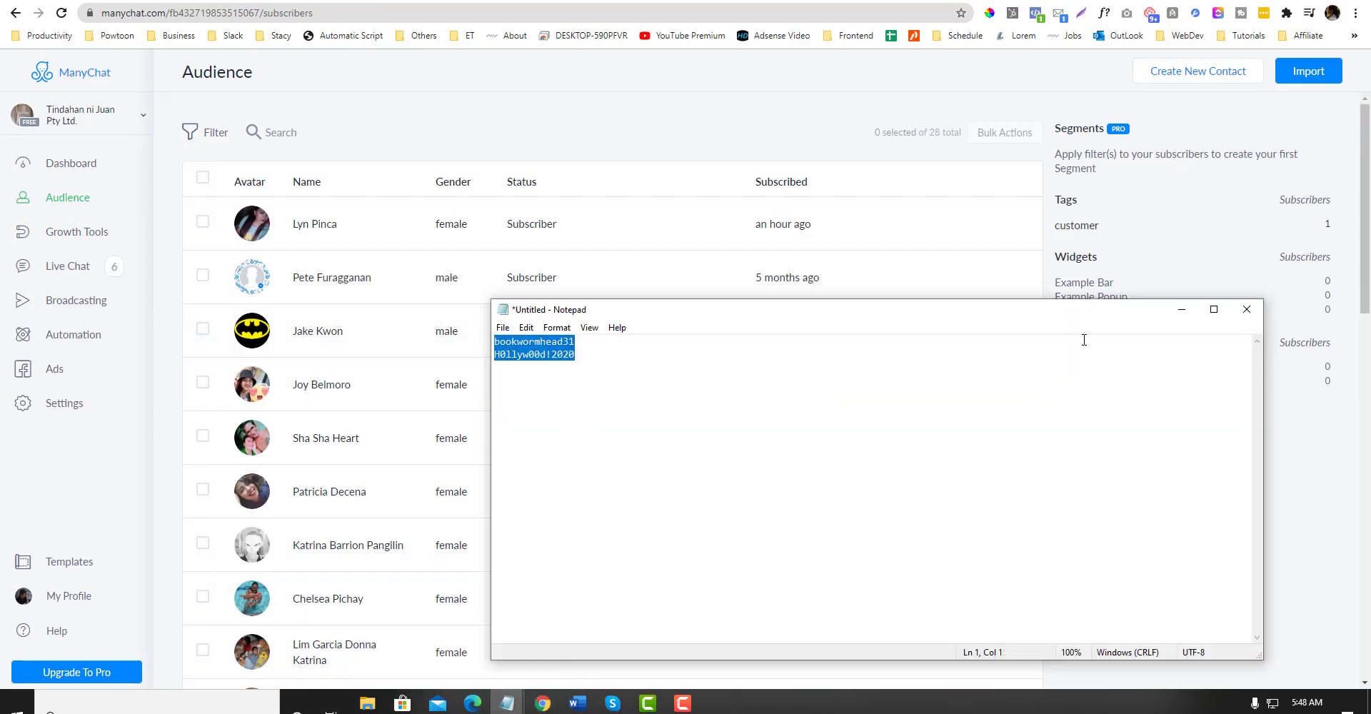
{"action": "left_click", "coordinate": [1182, 309]}
- Bring up the Notepad strategy notes and highlight "Welcome email for the leads from our ads" on the New Customer line
{"action": "mouse_move", "coordinate": [507, 703]}
{"action": "left_click", "coordinate": [443, 663]}
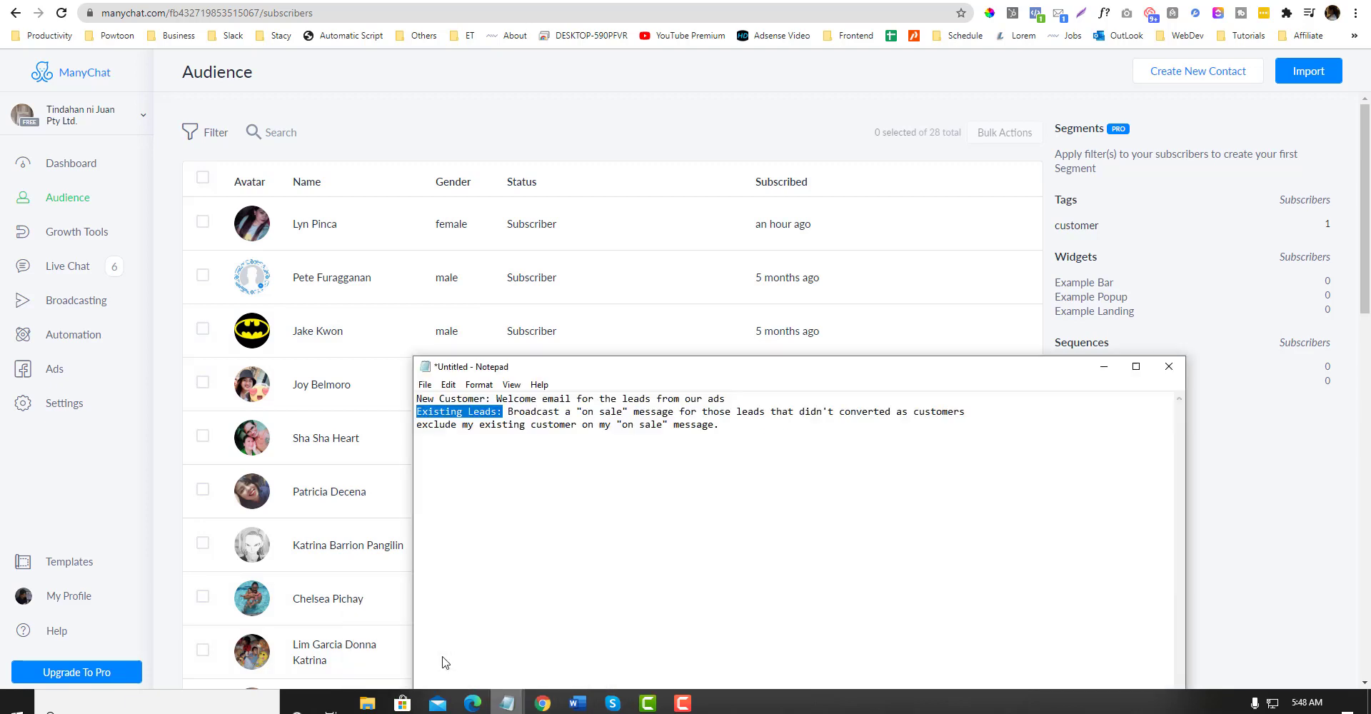
{"action": "left_click", "coordinate": [487, 414]}
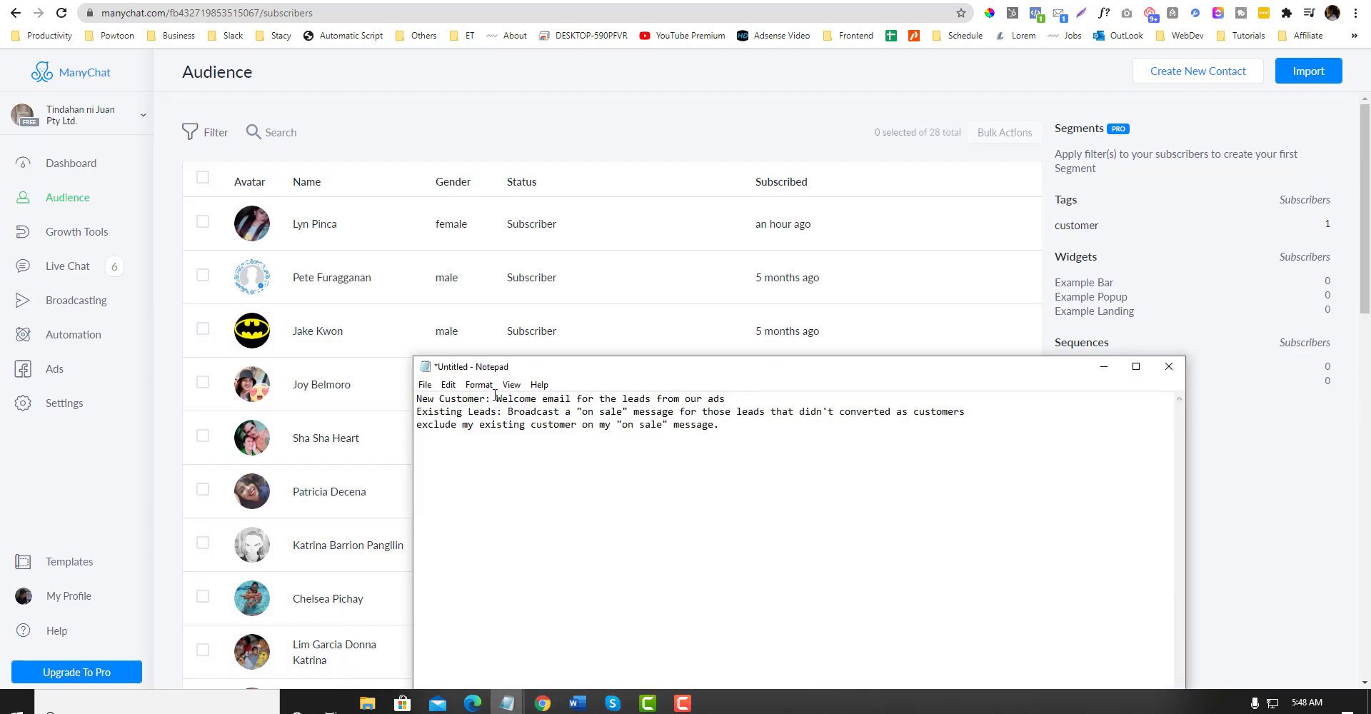
{"action": "left_click_drag", "start_coordinate": [496, 395], "coordinate": [824, 393]}
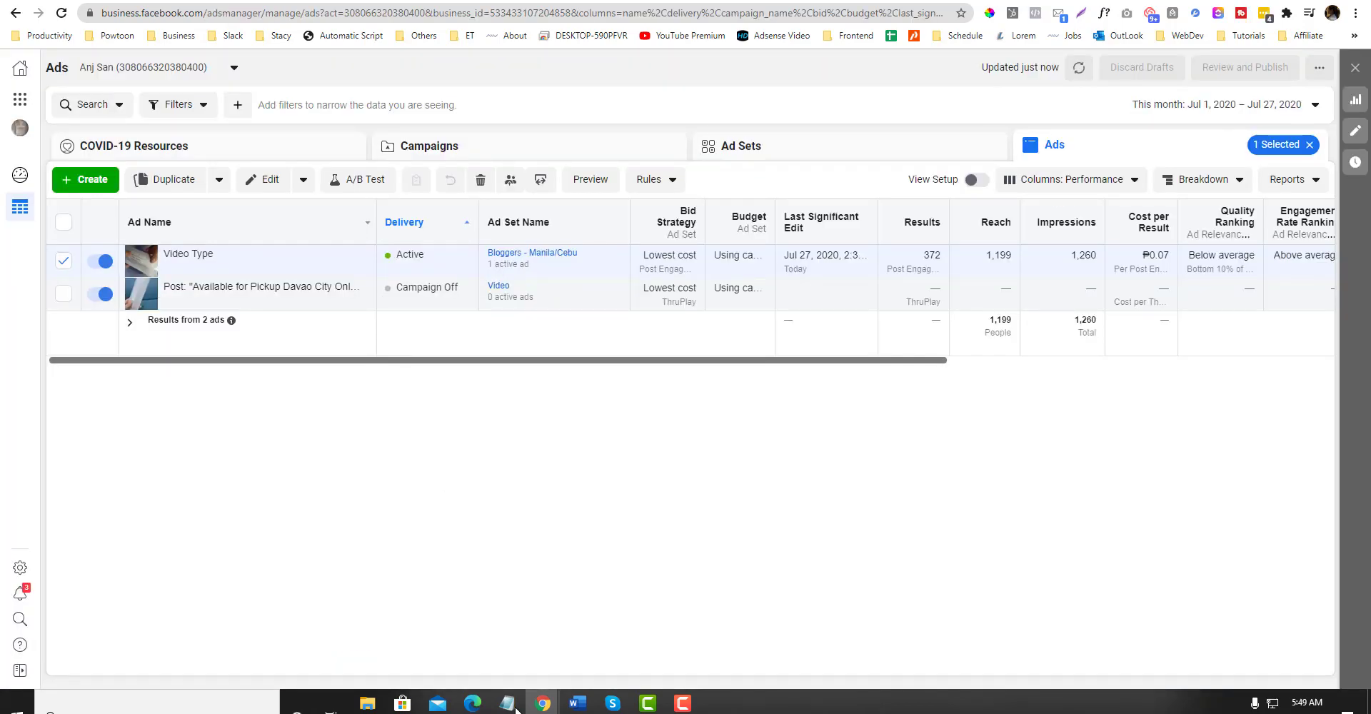
- Return to the Notepad strategy notes over Ads Manager, point out the Existing Leads line, and minimize the notes
{"action": "mouse_move", "coordinate": [514, 708]}
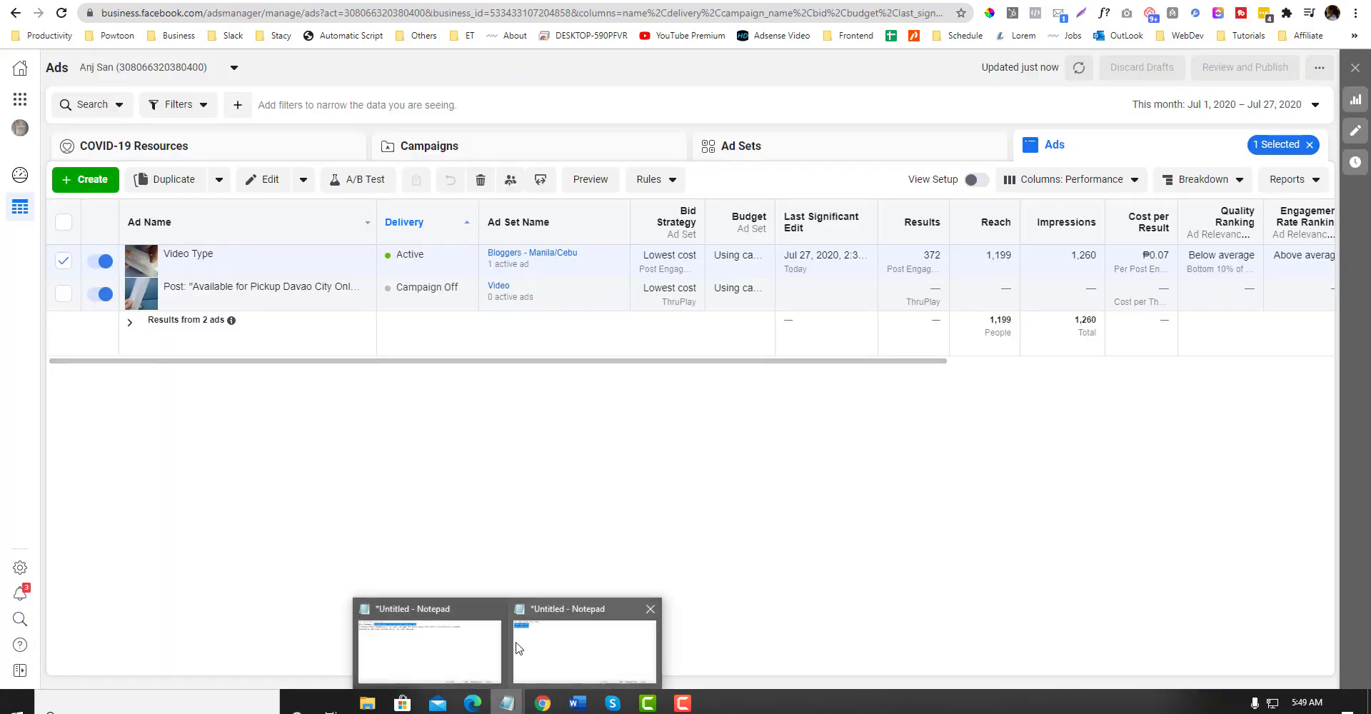
{"action": "left_click", "coordinate": [473, 632]}
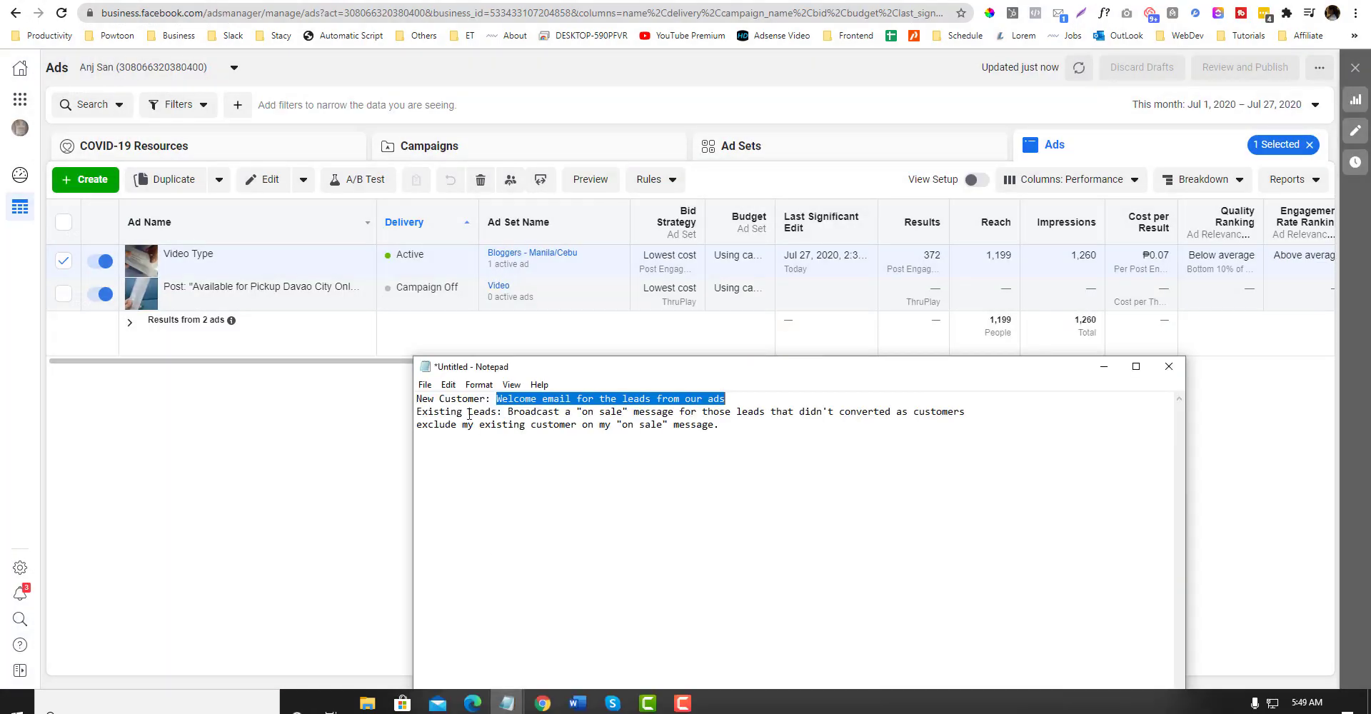
{"action": "left_click_drag", "start_coordinate": [469, 414], "coordinate": [505, 412]}
{"action": "left_click", "coordinate": [511, 412]}
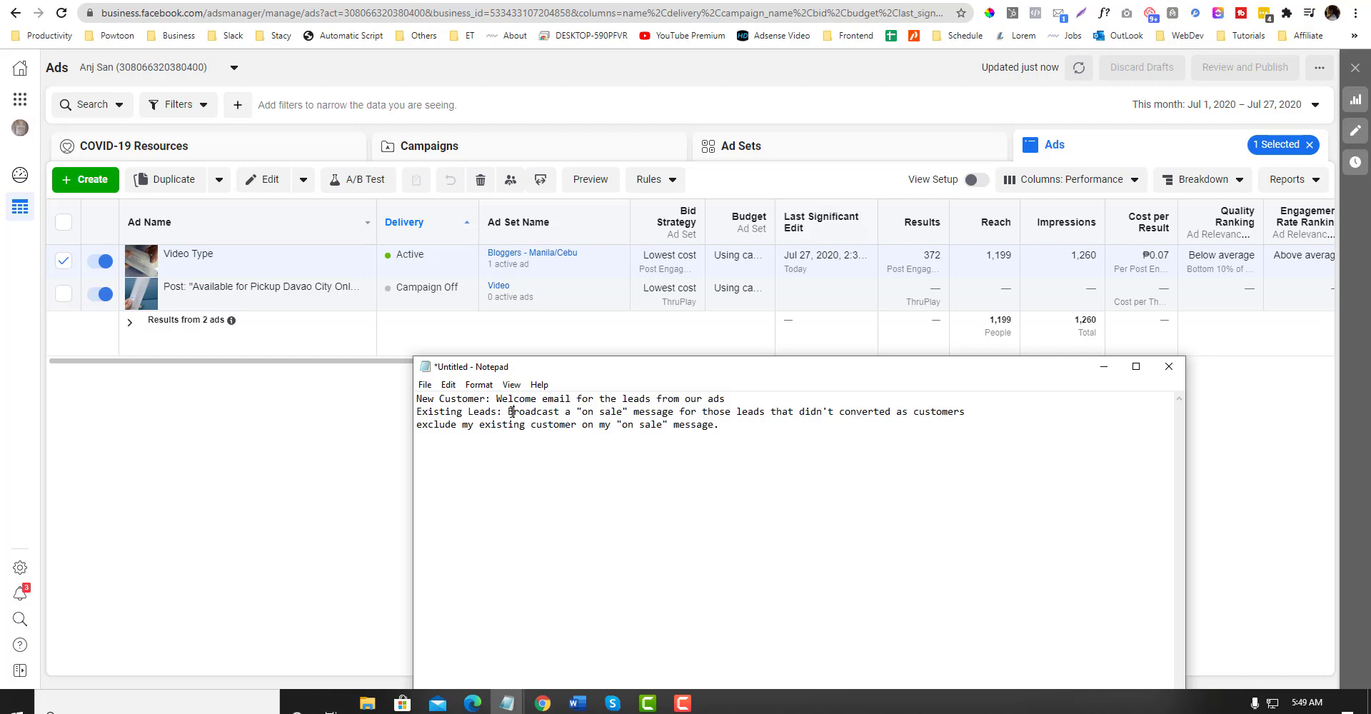
{"action": "left_click", "coordinate": [1102, 367]}
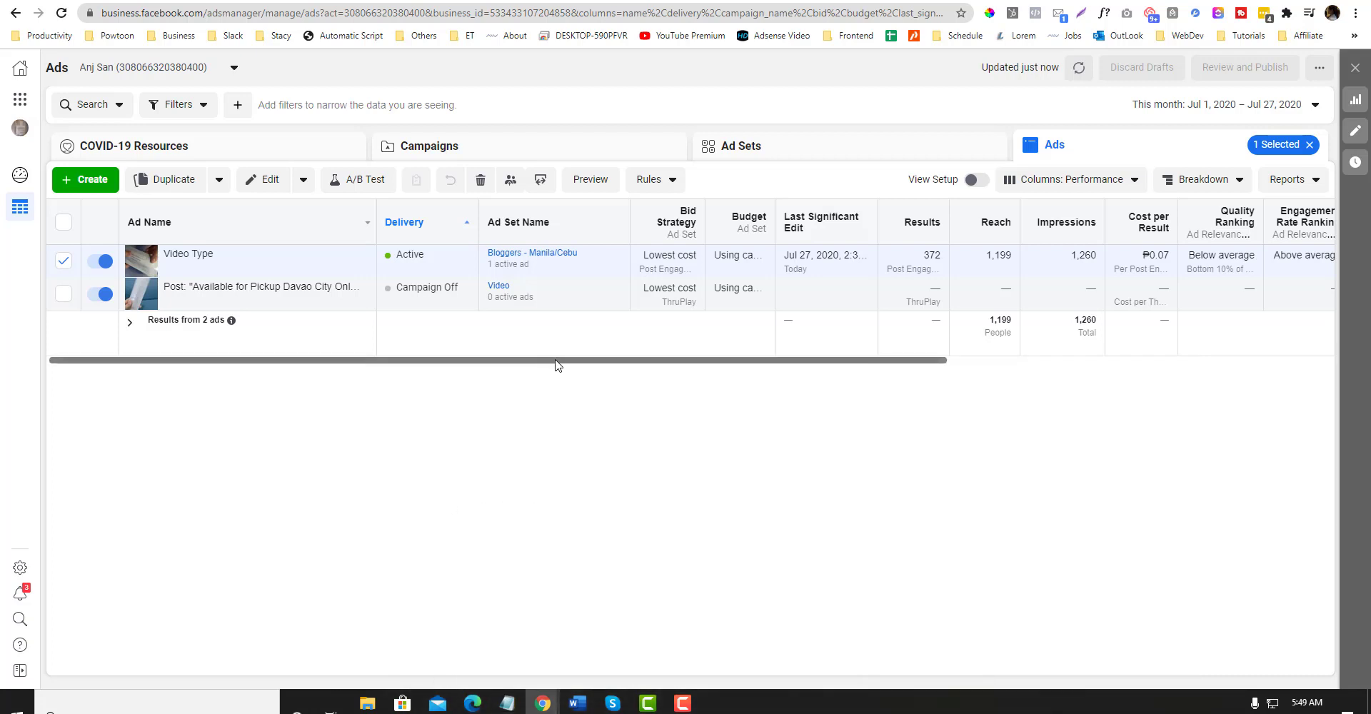
- Look through the older conversations in the Facebook page inbox
{"action": "mouse_move", "coordinate": [207, 293]}
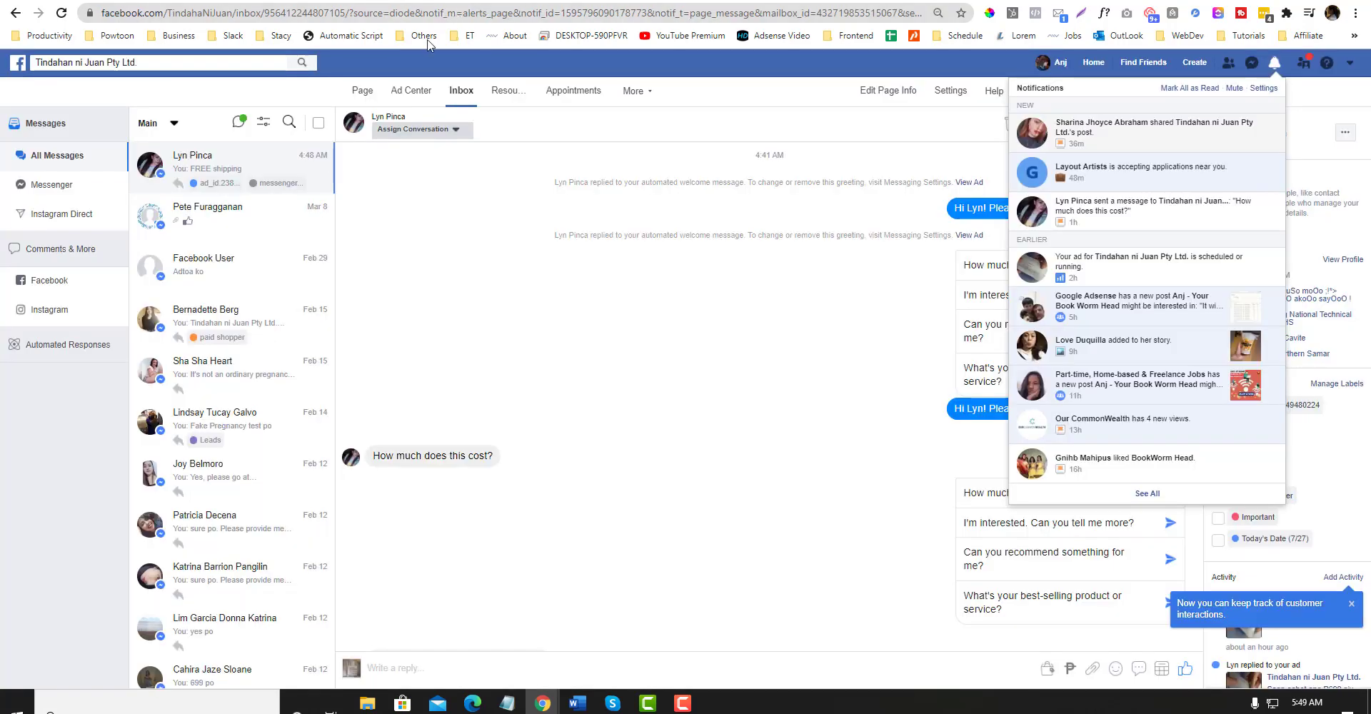
{"action": "scroll", "coordinate": [175, 380], "scroll_direction": "down", "scroll_amount": 20}
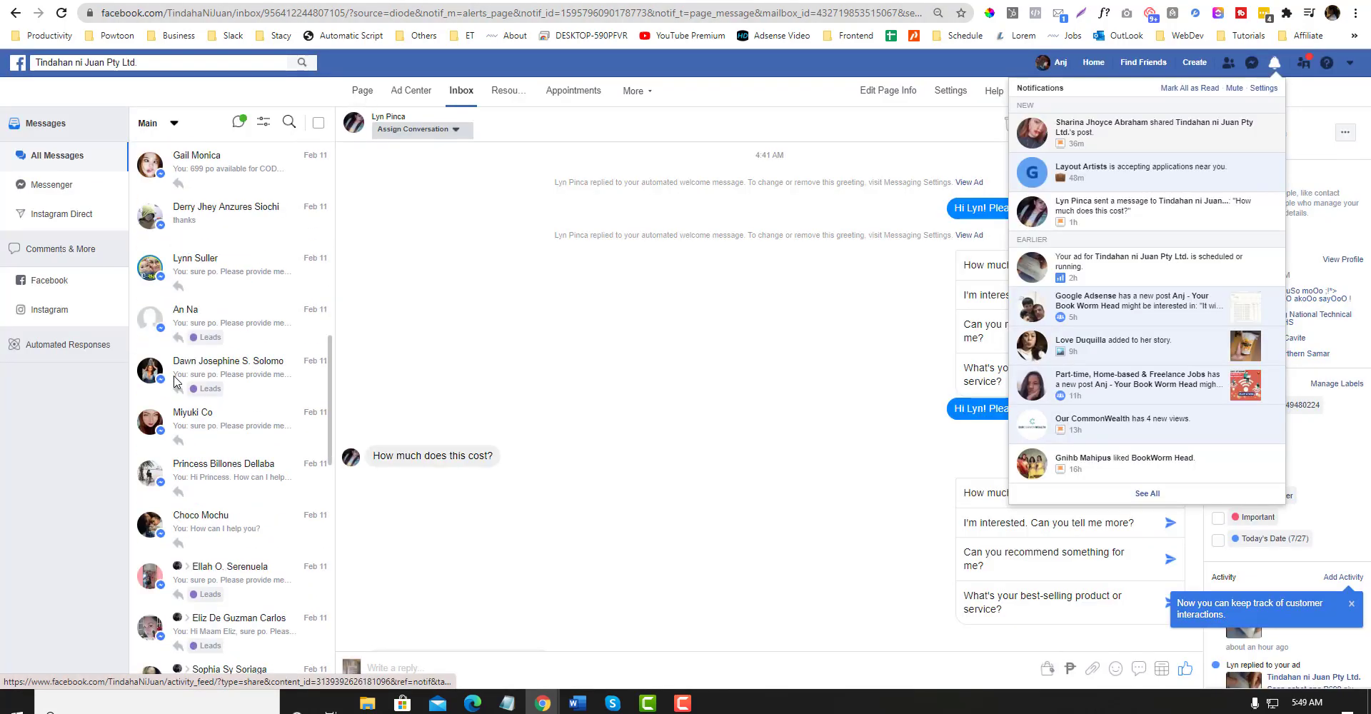
{"action": "scroll", "coordinate": [175, 381], "scroll_direction": "up", "scroll_amount": 15}
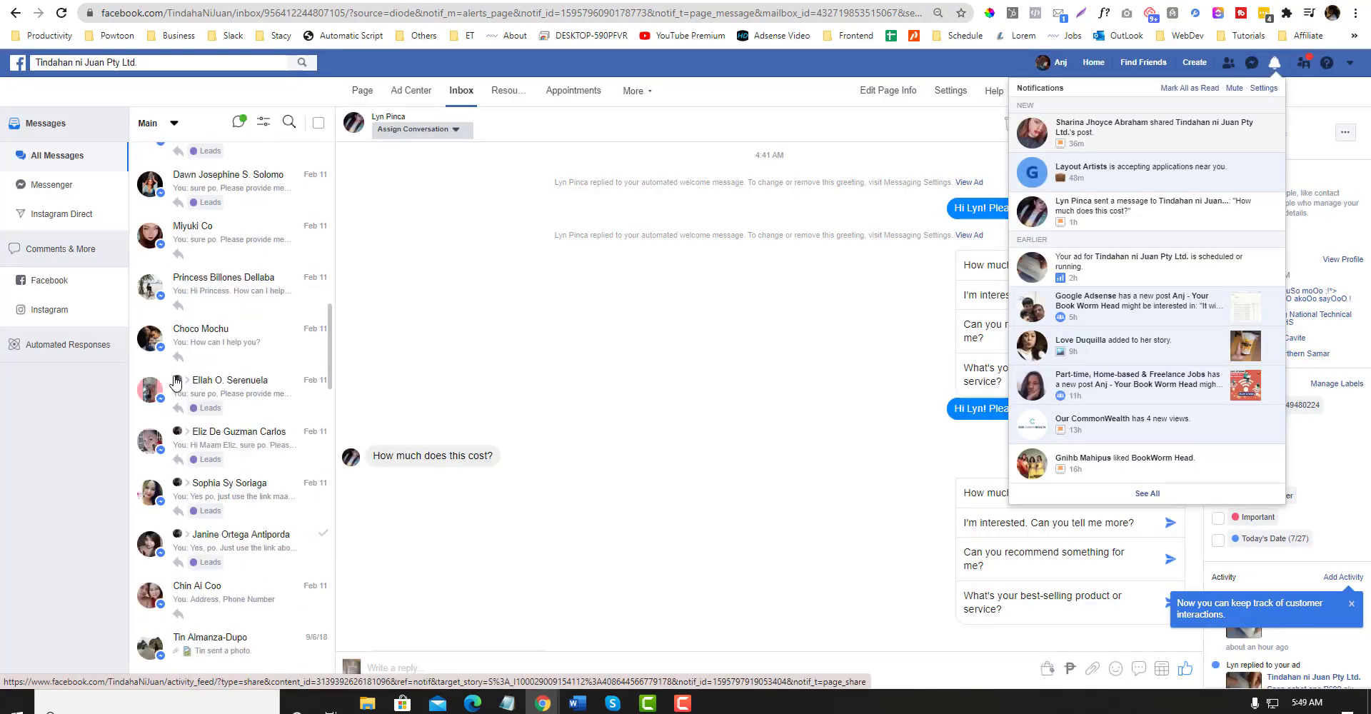
{"action": "scroll", "coordinate": [177, 382], "scroll_direction": "up", "scroll_amount": 8}
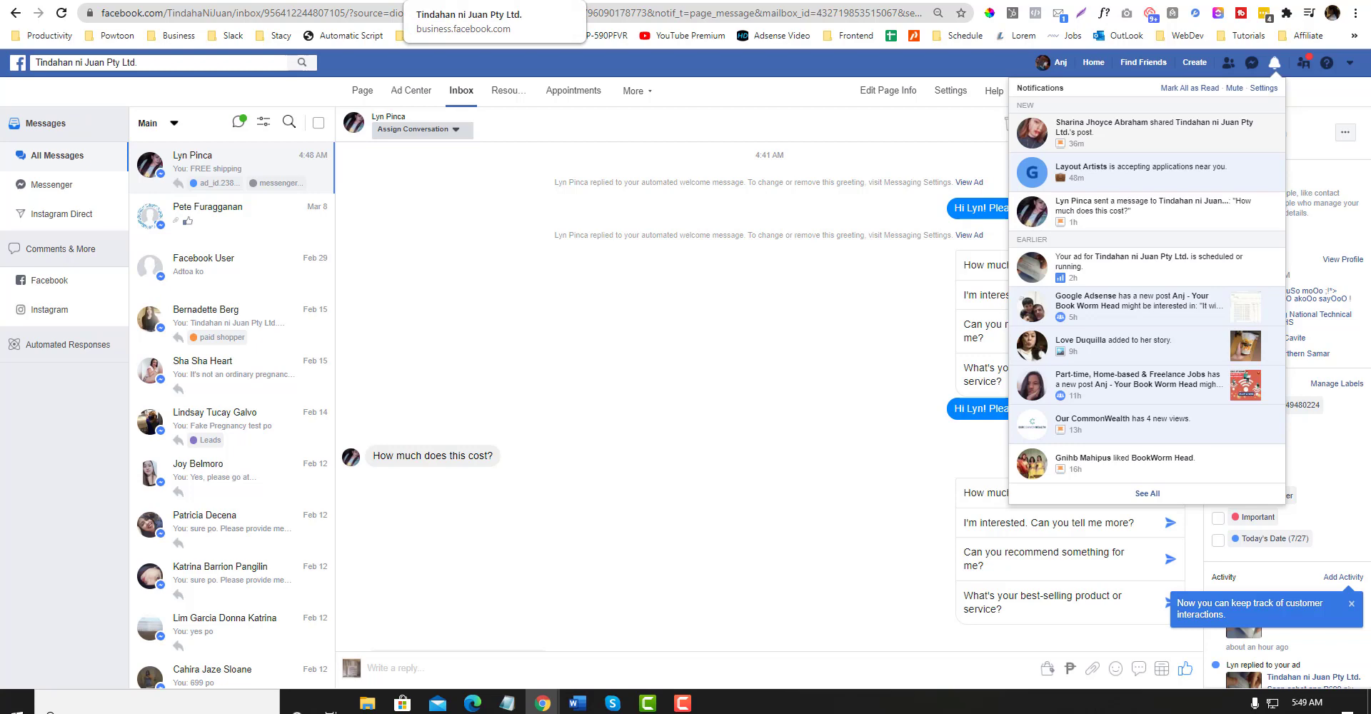
- Switch back to ManyChat and create a new Messenger broadcast
{"action": "left_click", "coordinate": [377, 1]}
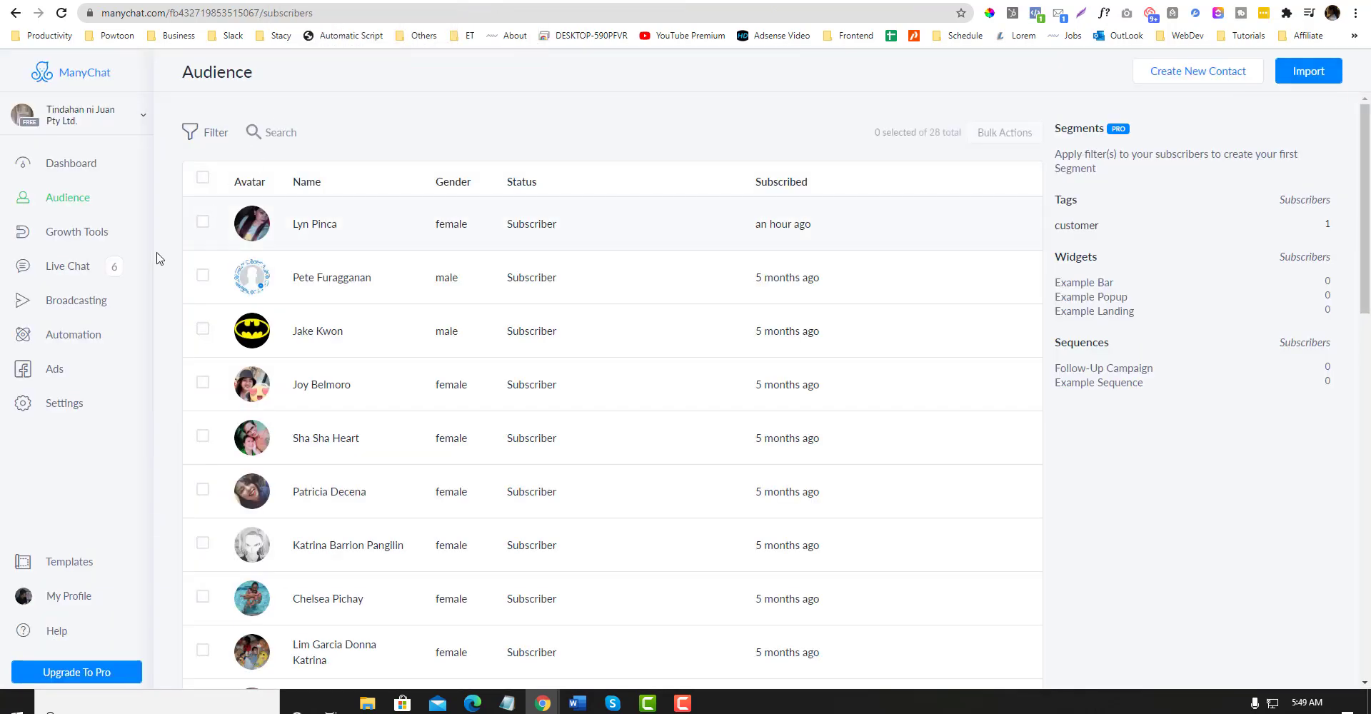
{"action": "left_click", "coordinate": [99, 311]}
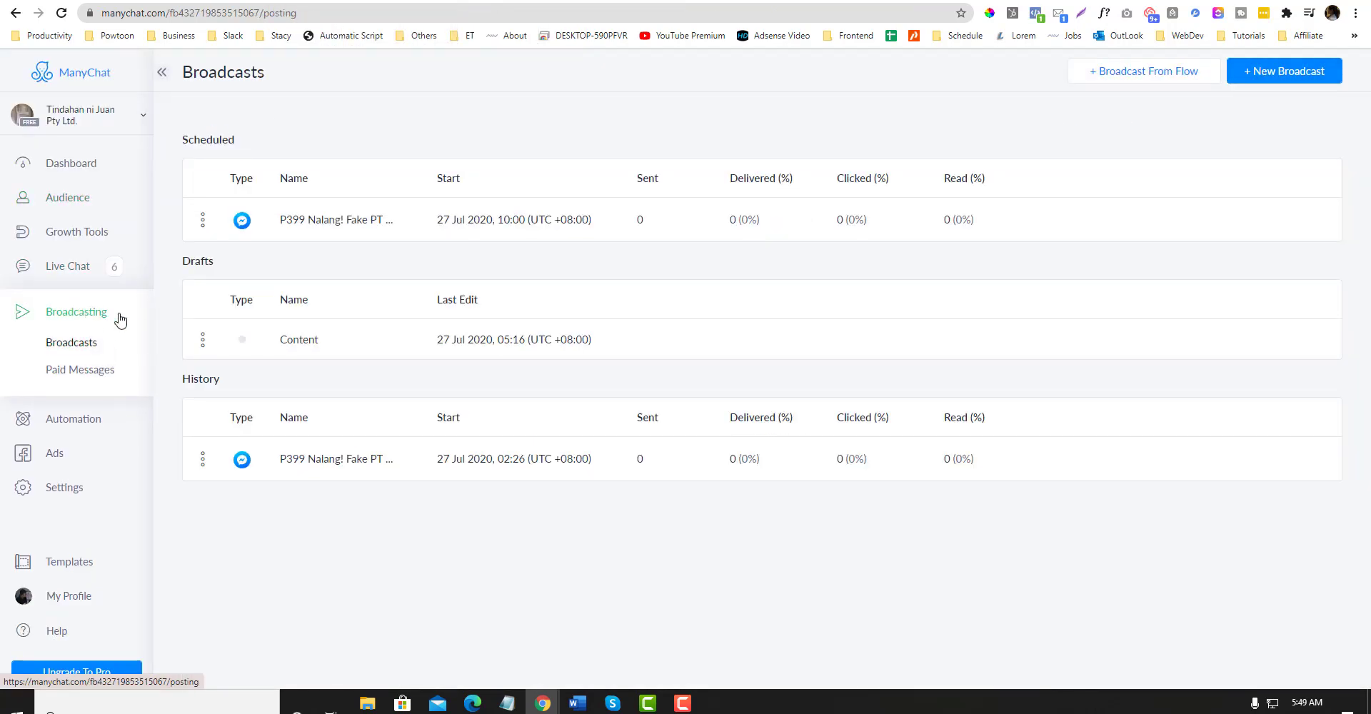
{"action": "left_click", "coordinate": [1272, 77]}
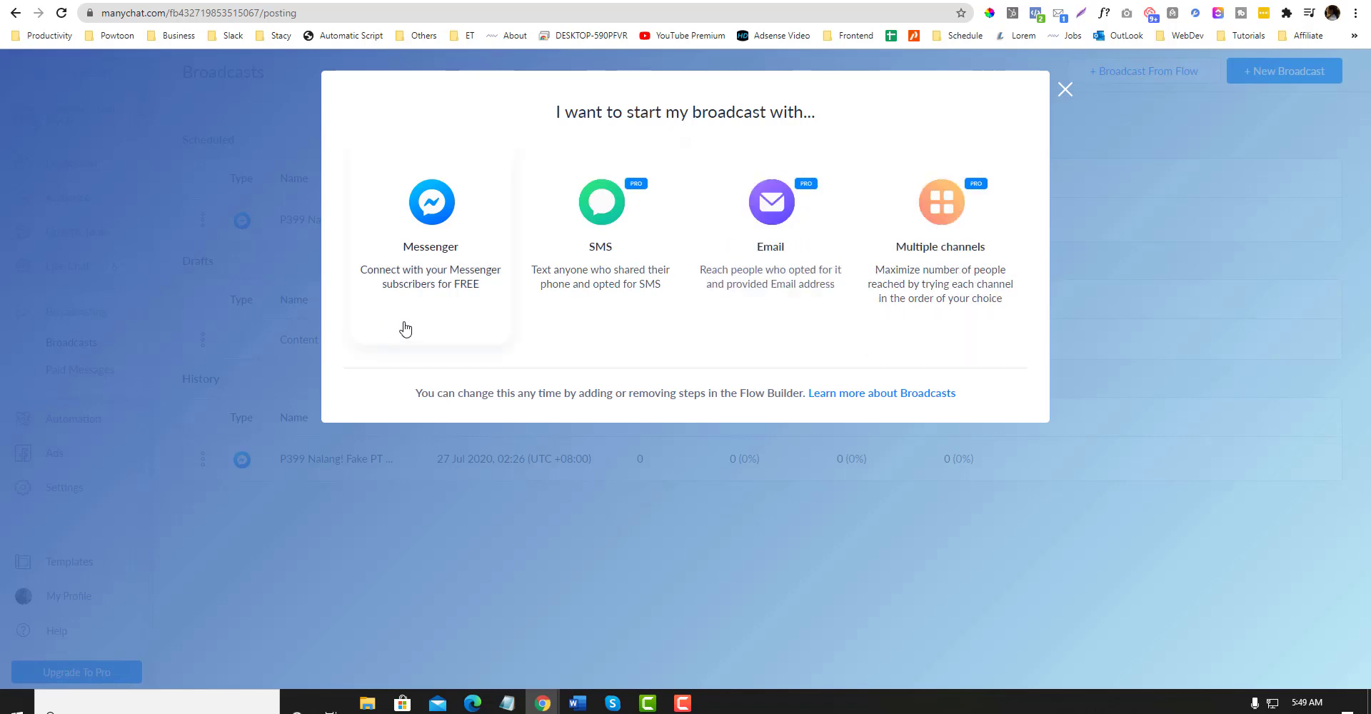
{"action": "left_click", "coordinate": [437, 254]}
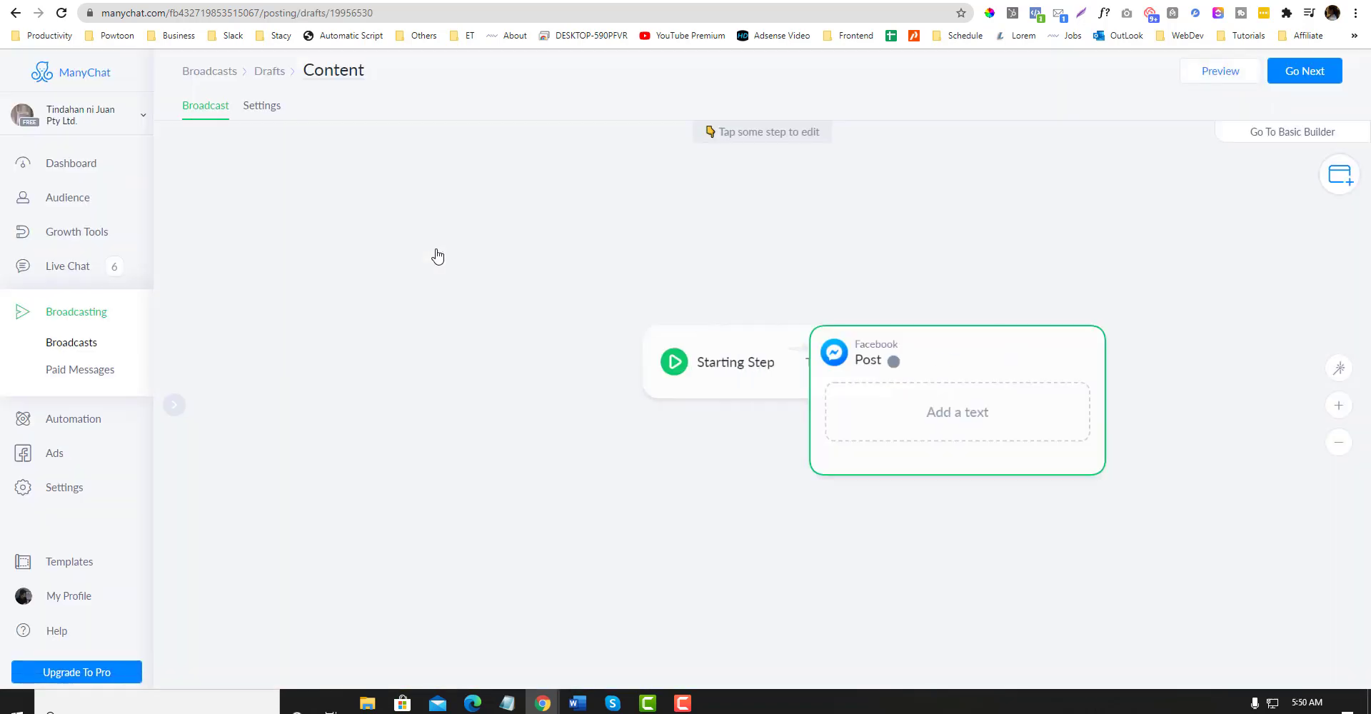
- Add a second empty text block to the broadcast's Post step and insert an empty image block between the two texts
{"action": "left_click", "coordinate": [953, 417]}
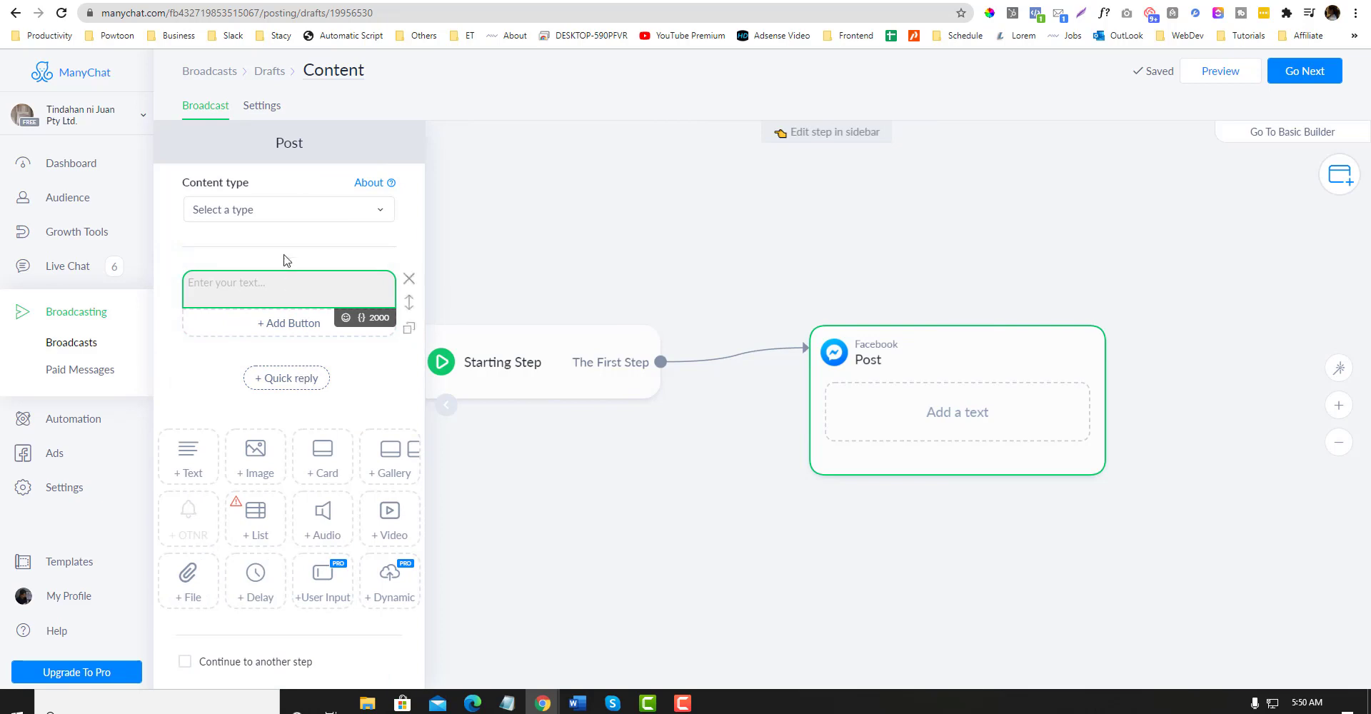
{"action": "left_click_drag", "start_coordinate": [188, 460], "coordinate": [259, 372]}
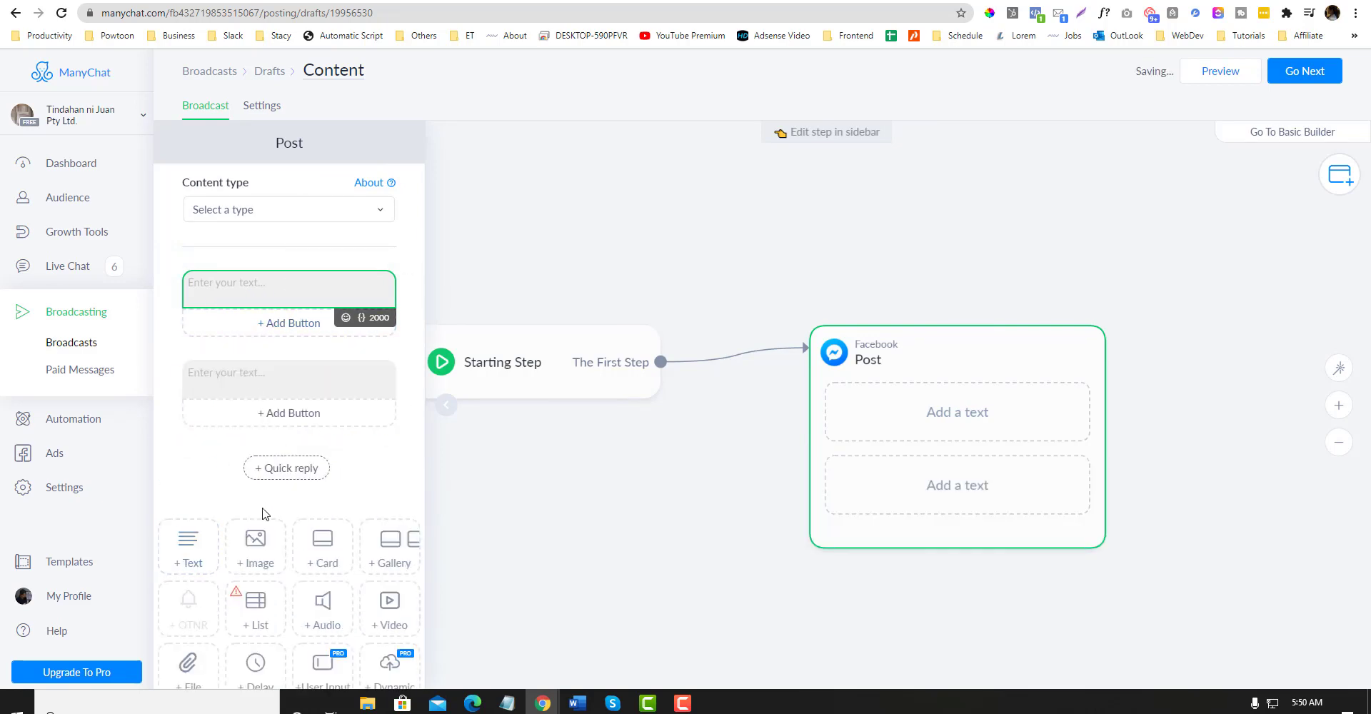
{"action": "left_click_drag", "start_coordinate": [255, 541], "coordinate": [282, 318]}
{"action": "scroll", "coordinate": [365, 500], "scroll_direction": "down", "scroll_amount": 3}
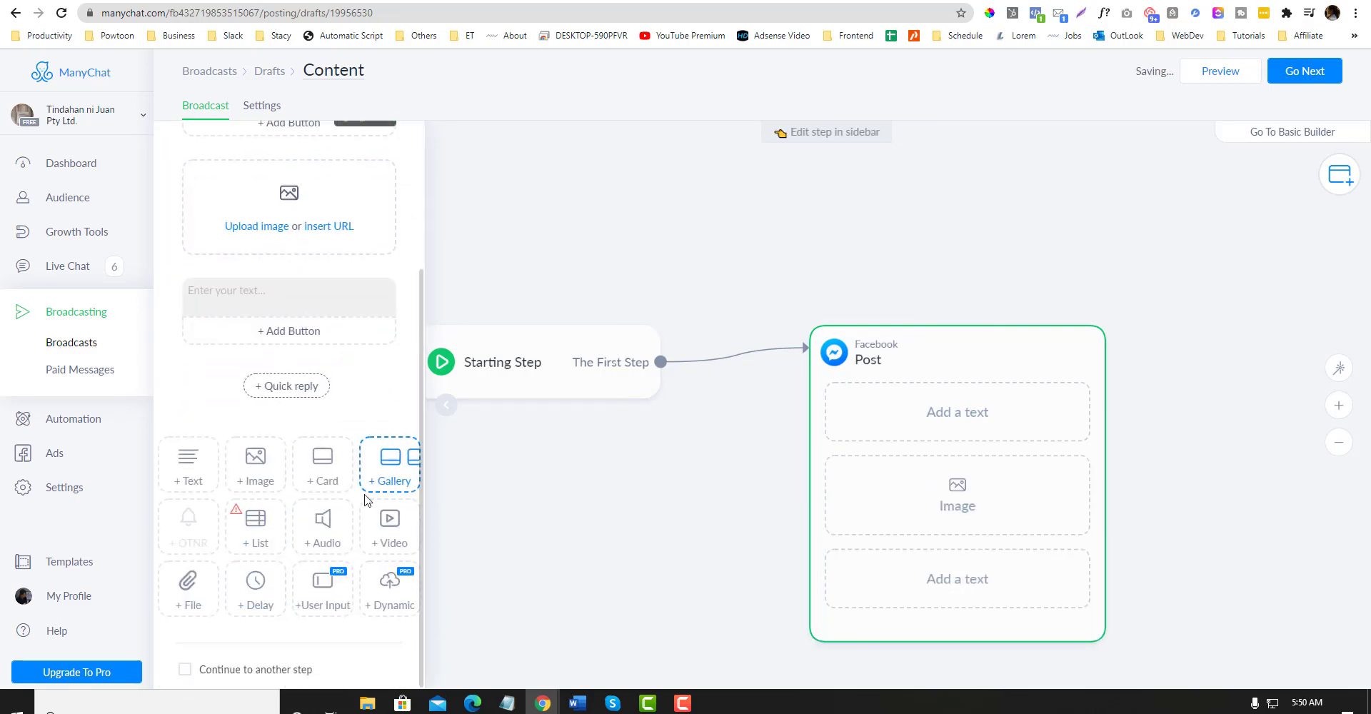
- Insert an audio block below the image block in the Post step, and delete all of the step's content blocks
{"action": "left_click_drag", "start_coordinate": [322, 528], "coordinate": [289, 325]}
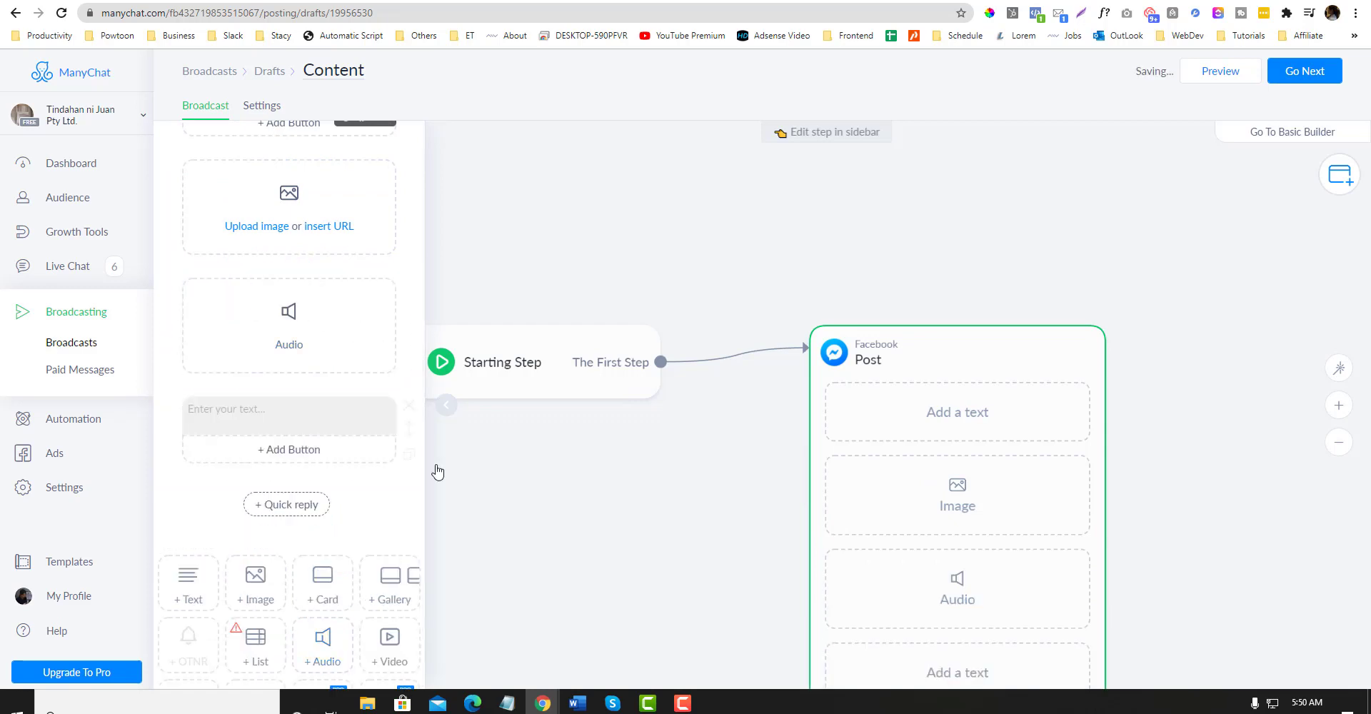
{"action": "scroll", "coordinate": [400, 464], "scroll_direction": "down", "scroll_amount": 2}
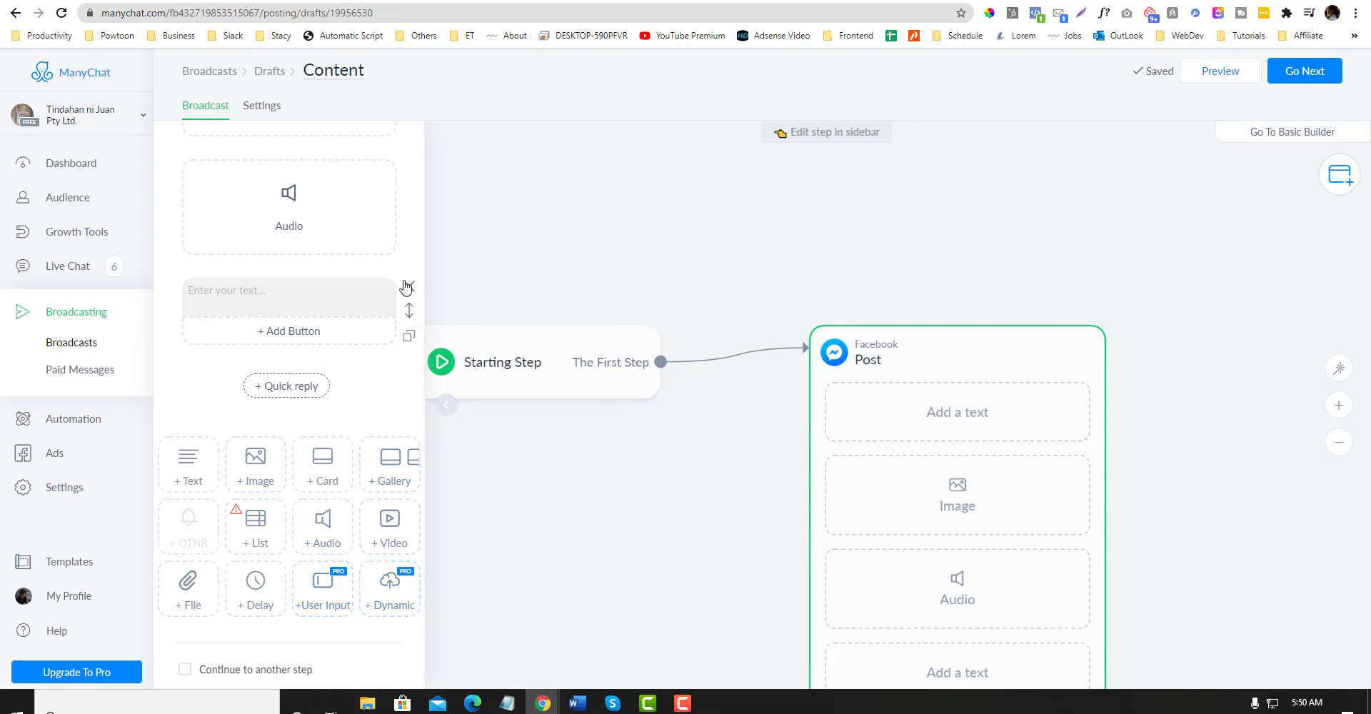
{"action": "left_click", "coordinate": [411, 286]}
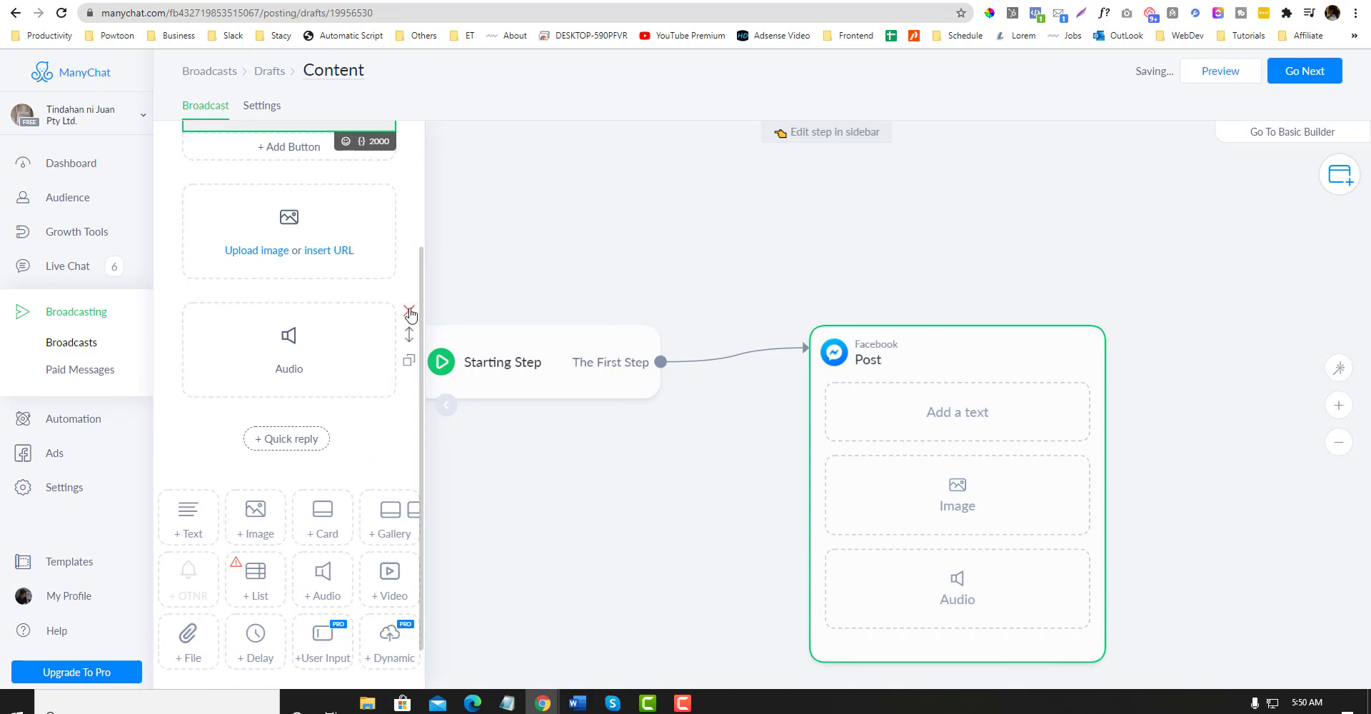
{"action": "left_click", "coordinate": [408, 170]}
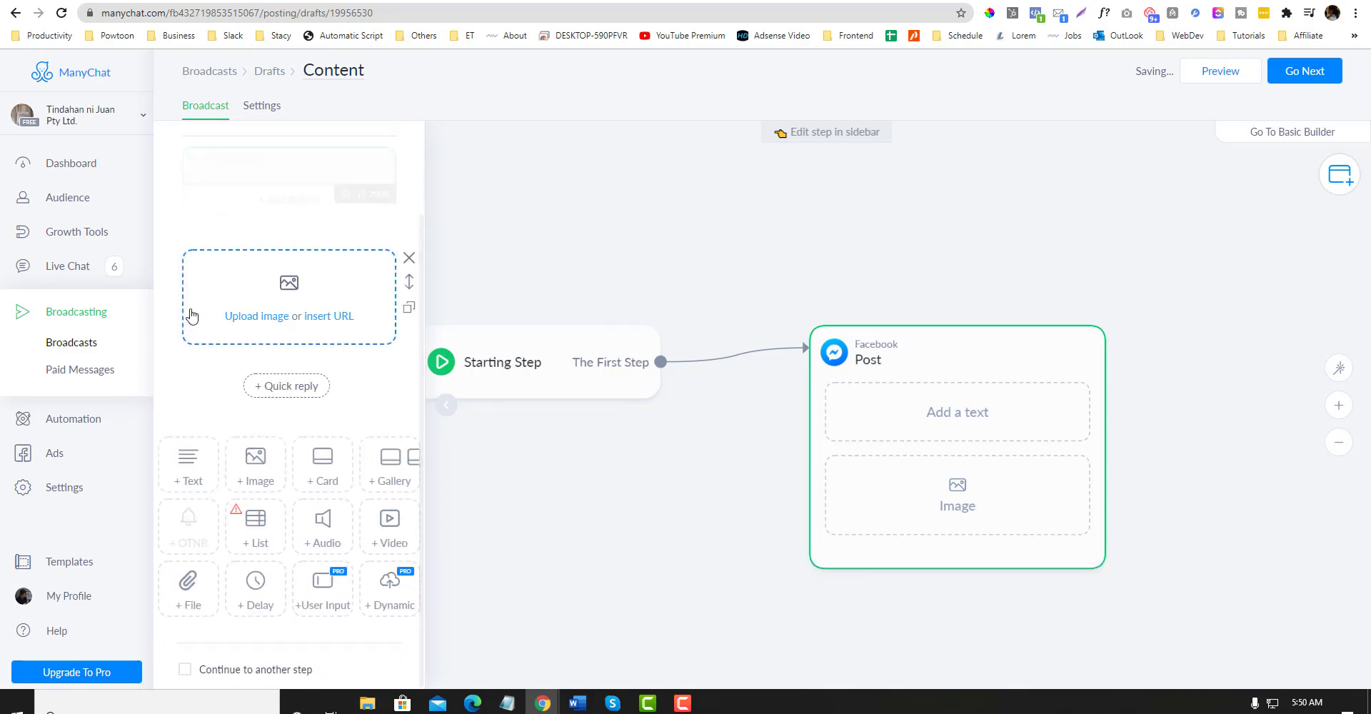
{"action": "left_click", "coordinate": [408, 257]}
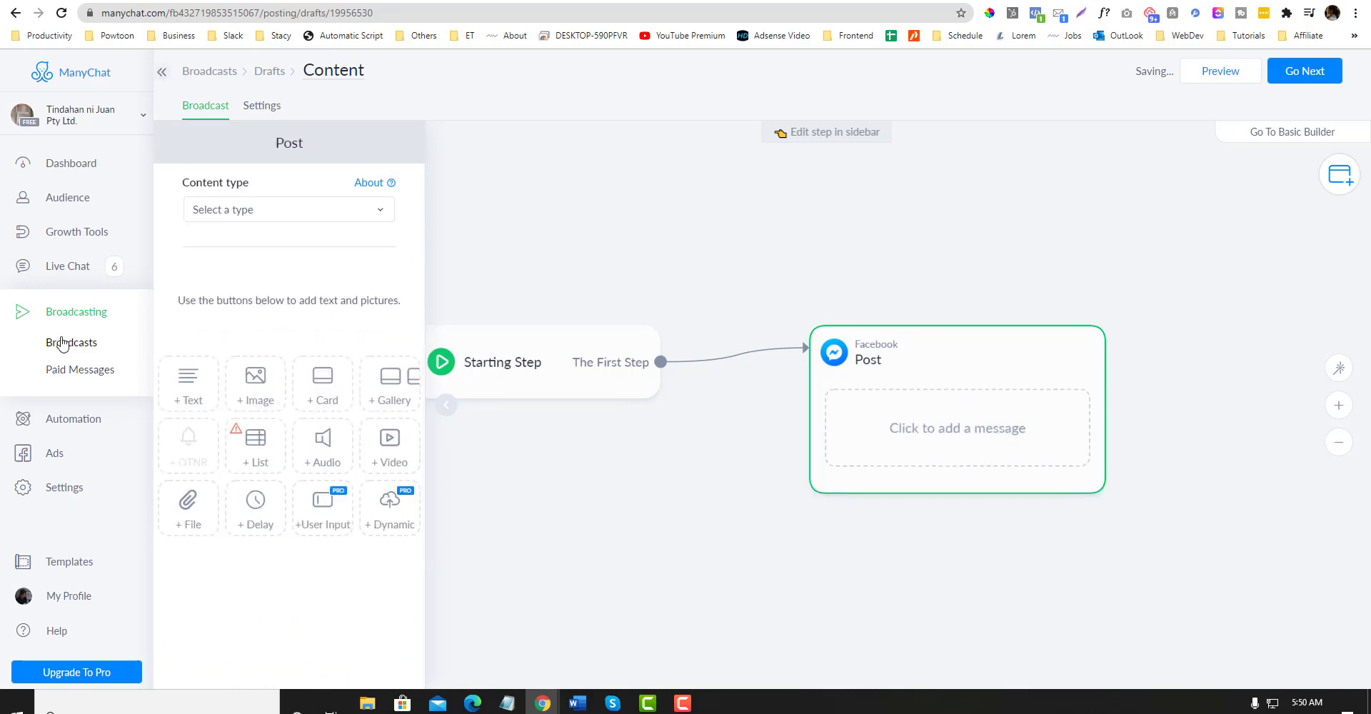
- Open the scheduled "P399 Nalang! Fake PT" broadcast from the Broadcasts list and examine its message flow
{"action": "left_click", "coordinate": [72, 342]}
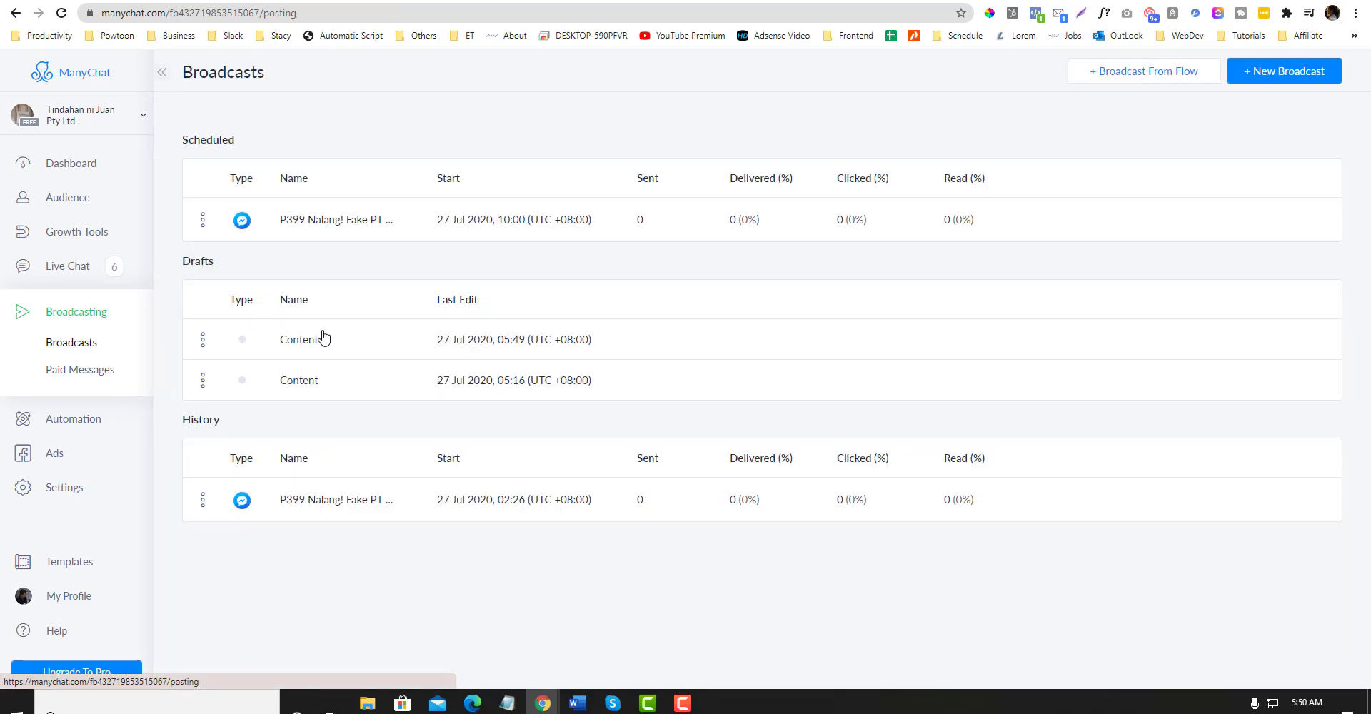
{"action": "left_click", "coordinate": [325, 221]}
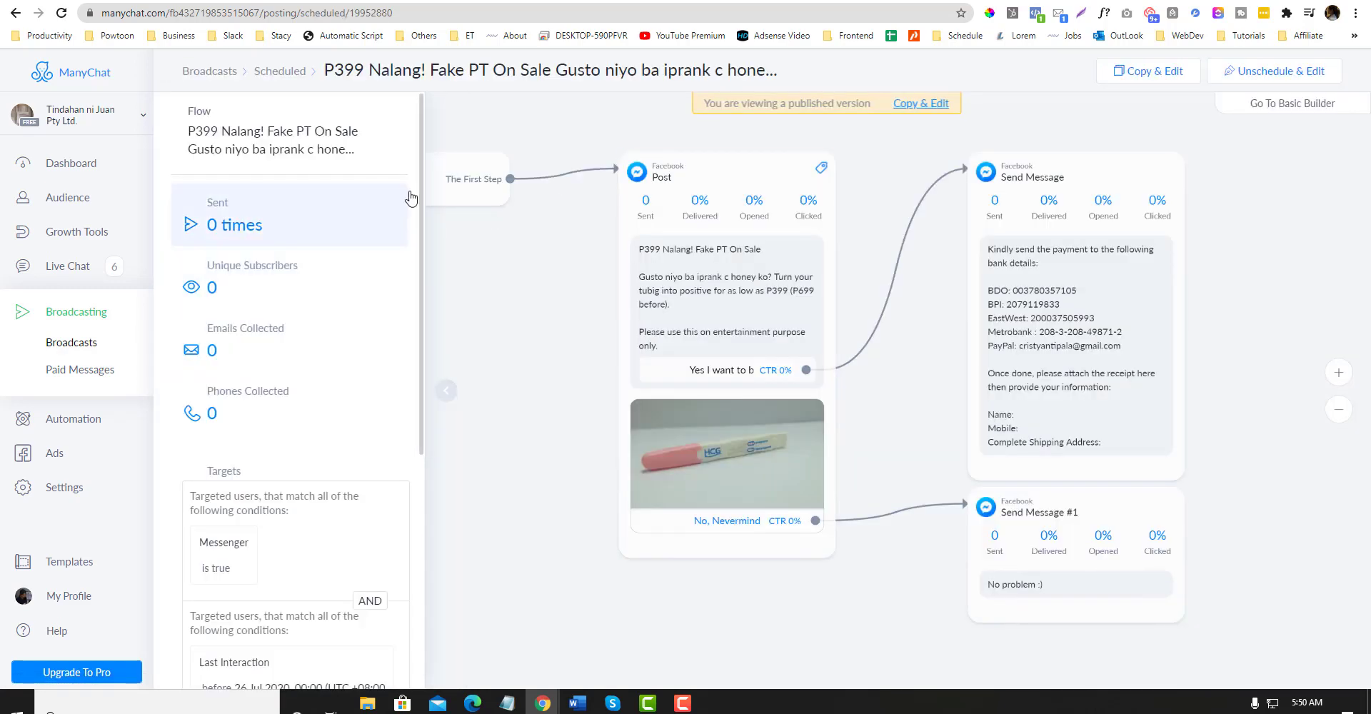
{"action": "scroll", "coordinate": [542, 298], "scroll_direction": "up", "scroll_amount": 3}
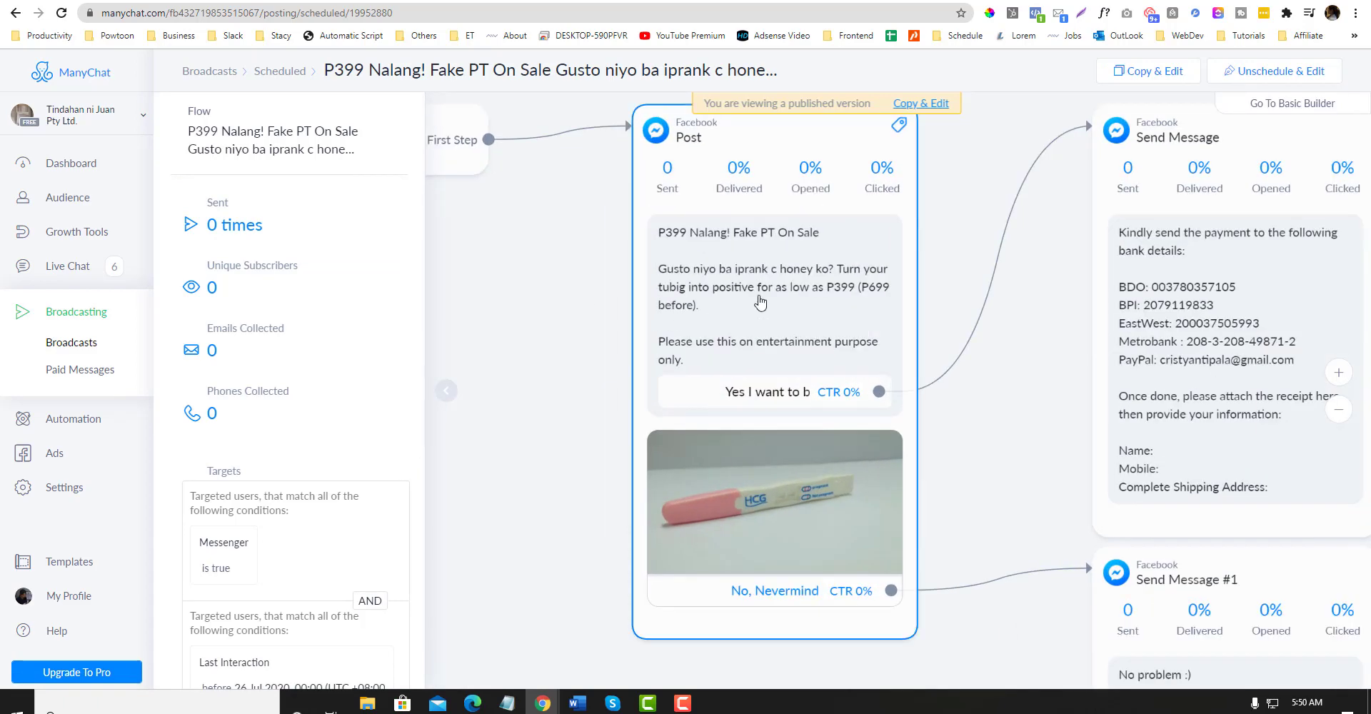
{"action": "scroll", "coordinate": [619, 399], "scroll_direction": "down", "scroll_amount": 3}
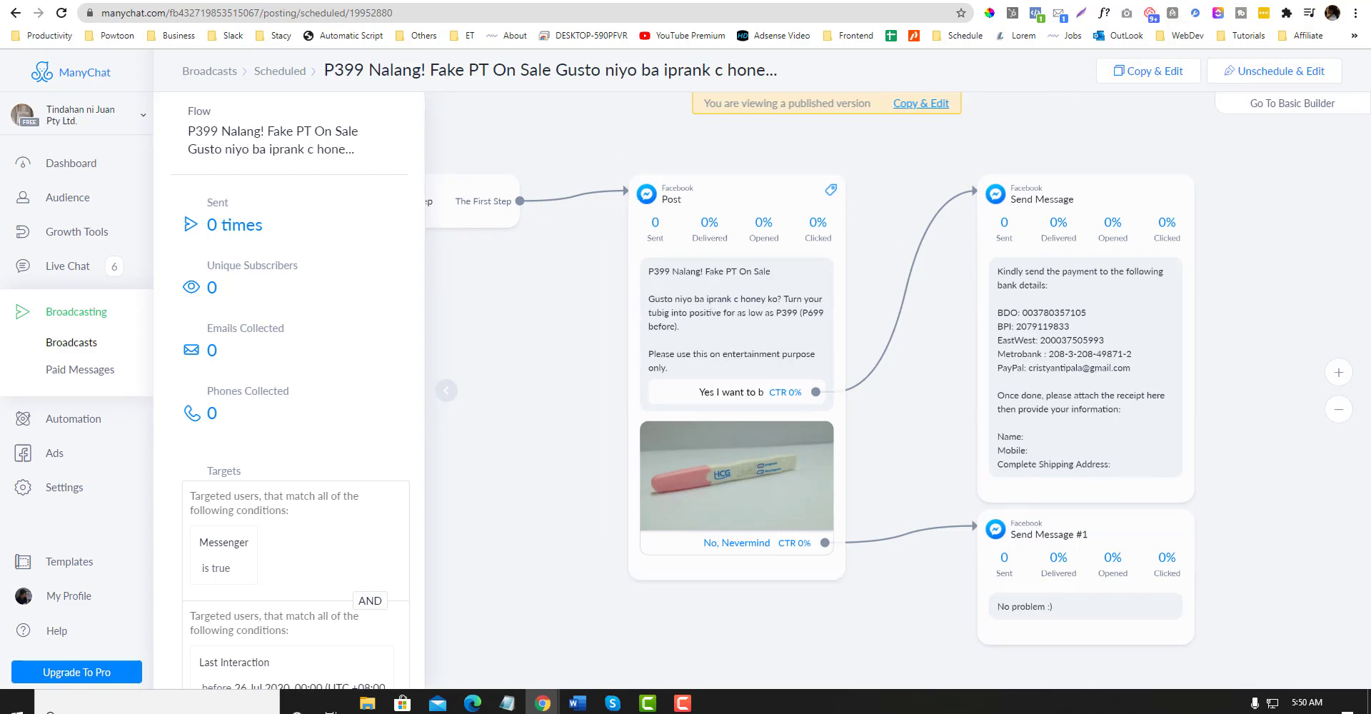
- Search Google in a new browser tab for "699 php to usd"
{"action": "key", "text": "ctrl+t"}
{"action": "type", "text": "699"}
{"action": "key", "text": "Return"}
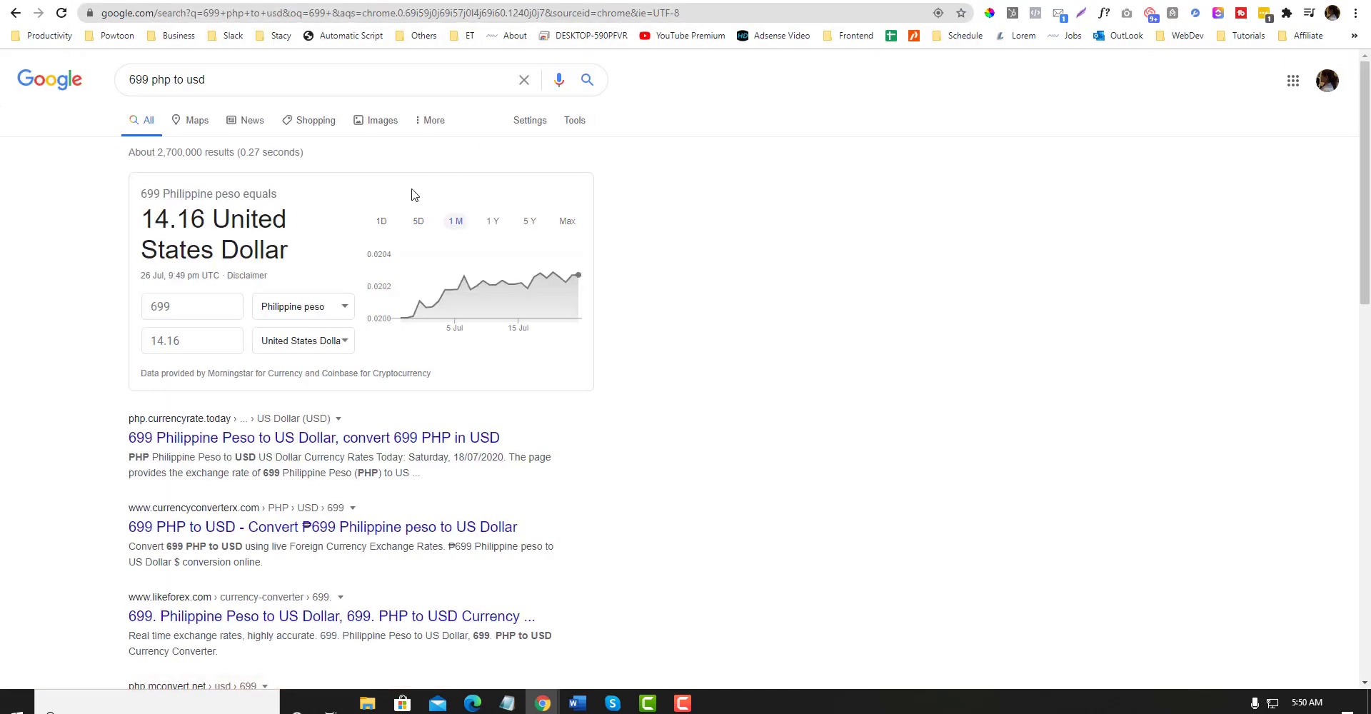
- Look through the open Facebook inbox and page notifications, and return to the scheduled broadcast in ManyChat
{"action": "left_click", "coordinate": [403, 2]}
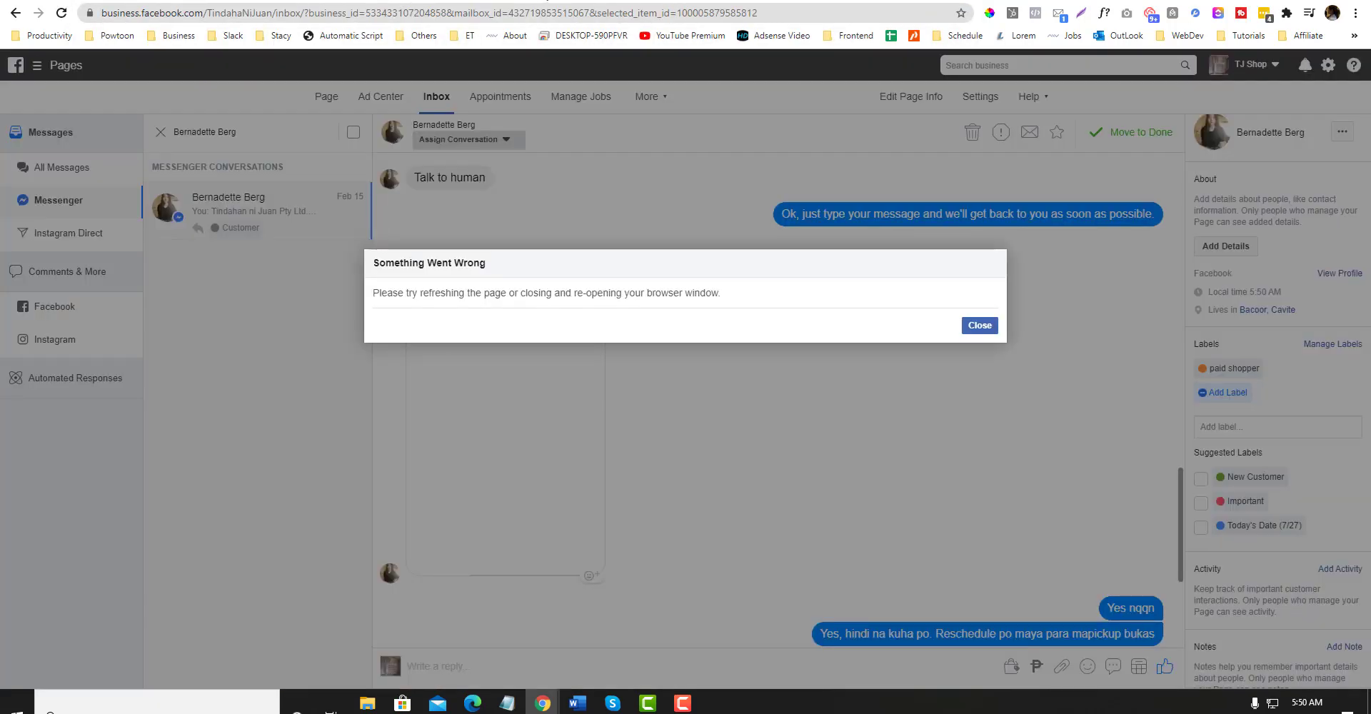
{"action": "left_click", "coordinate": [547, 0]}
{"action": "left_click", "coordinate": [666, 1]}
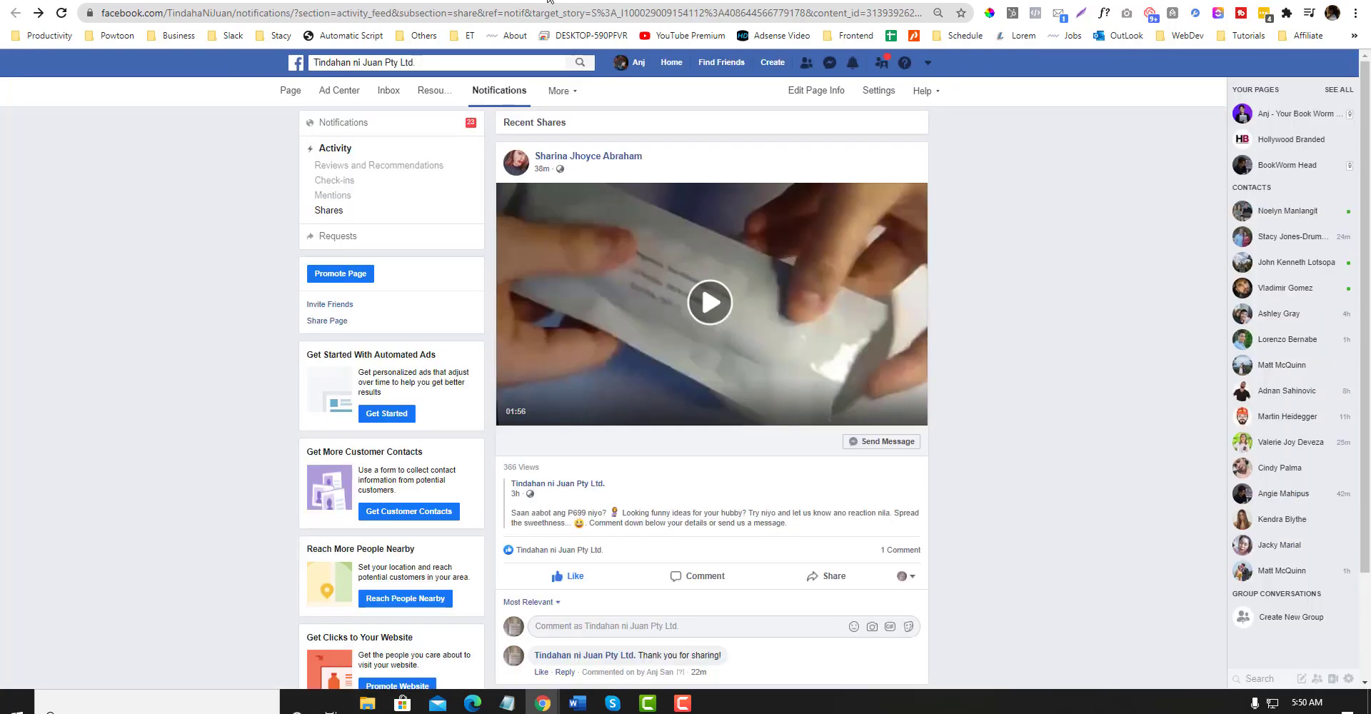
{"action": "left_click", "coordinate": [423, 1]}
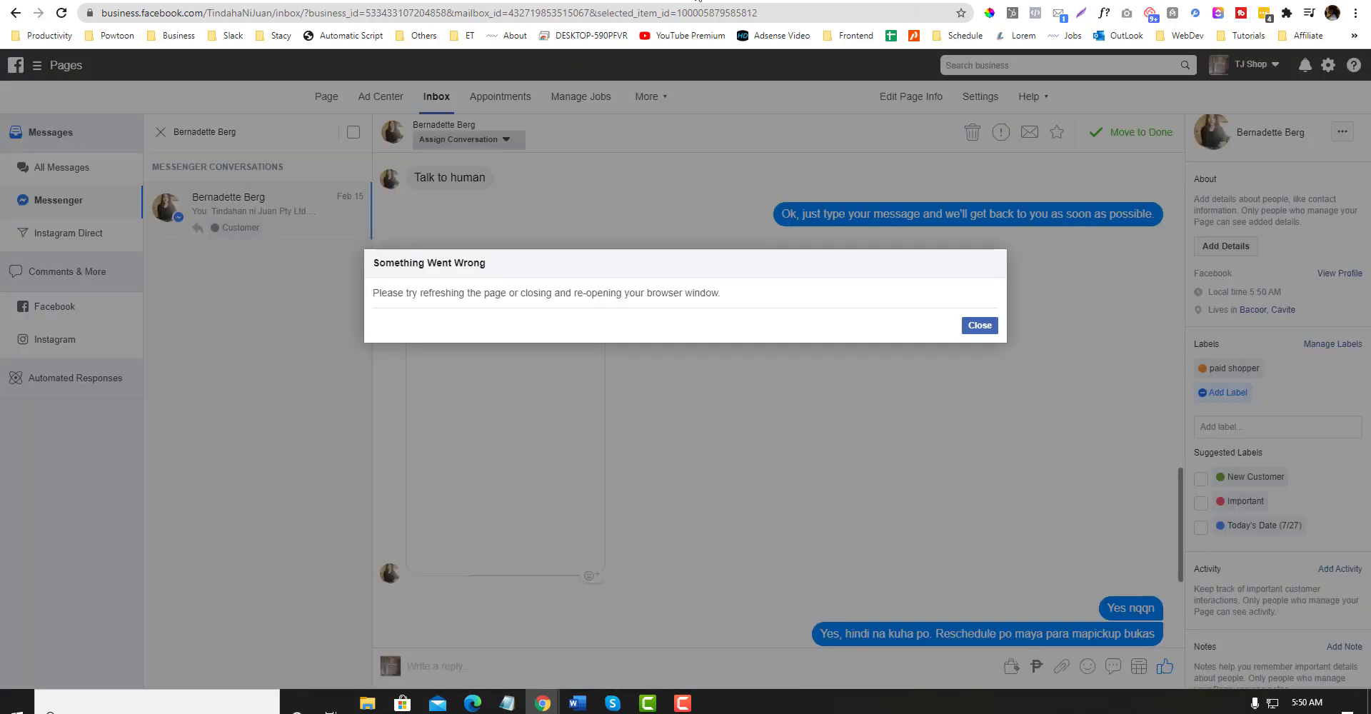
{"action": "left_click", "coordinate": [362, 1]}
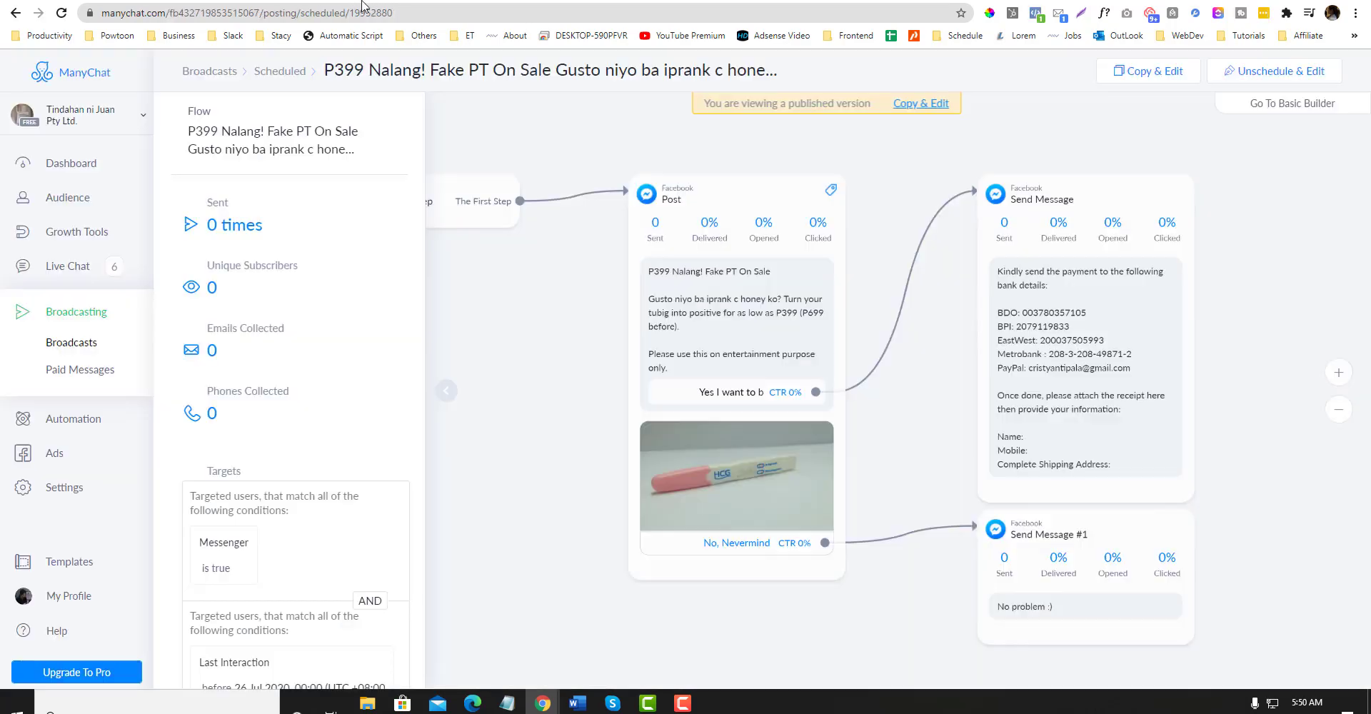
- View the Post step's statistics and content, and reopen the scheduled broadcast to review its whole flow
{"action": "left_click", "coordinate": [689, 284]}
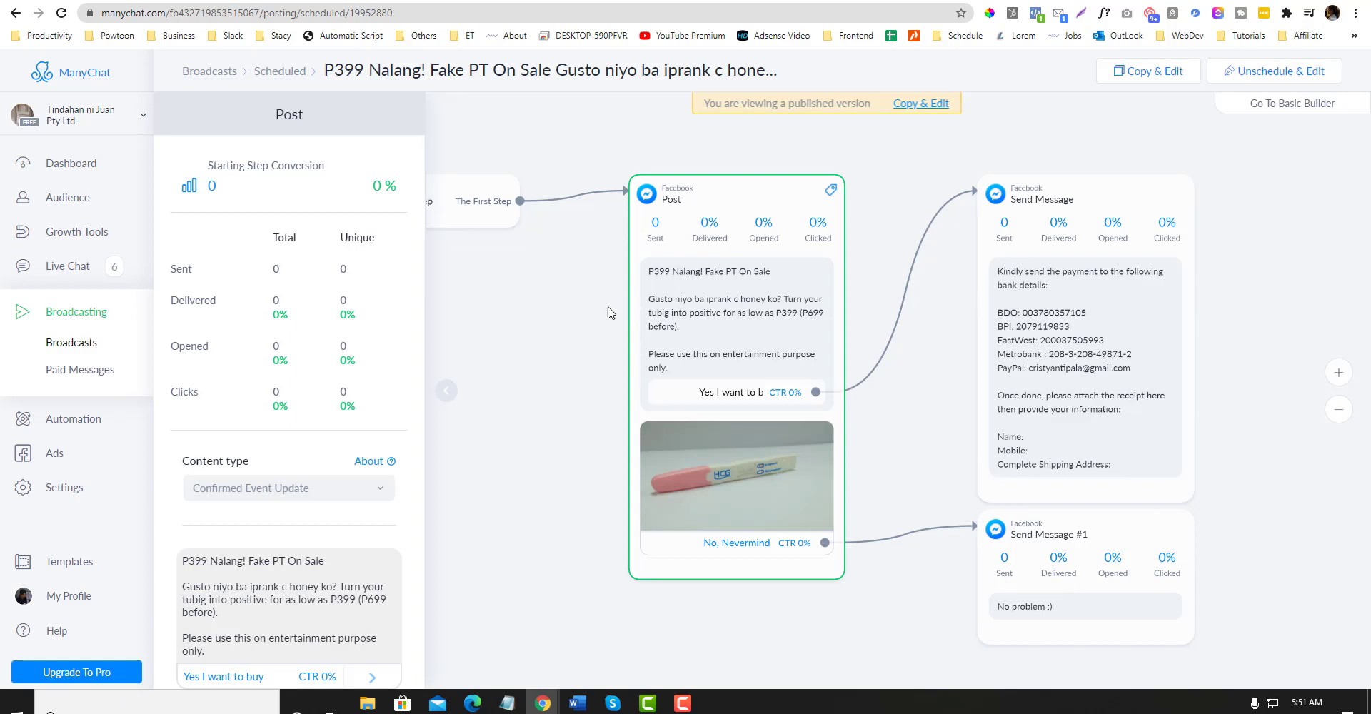
{"action": "left_click", "coordinate": [75, 347]}
{"action": "left_click", "coordinate": [323, 226]}
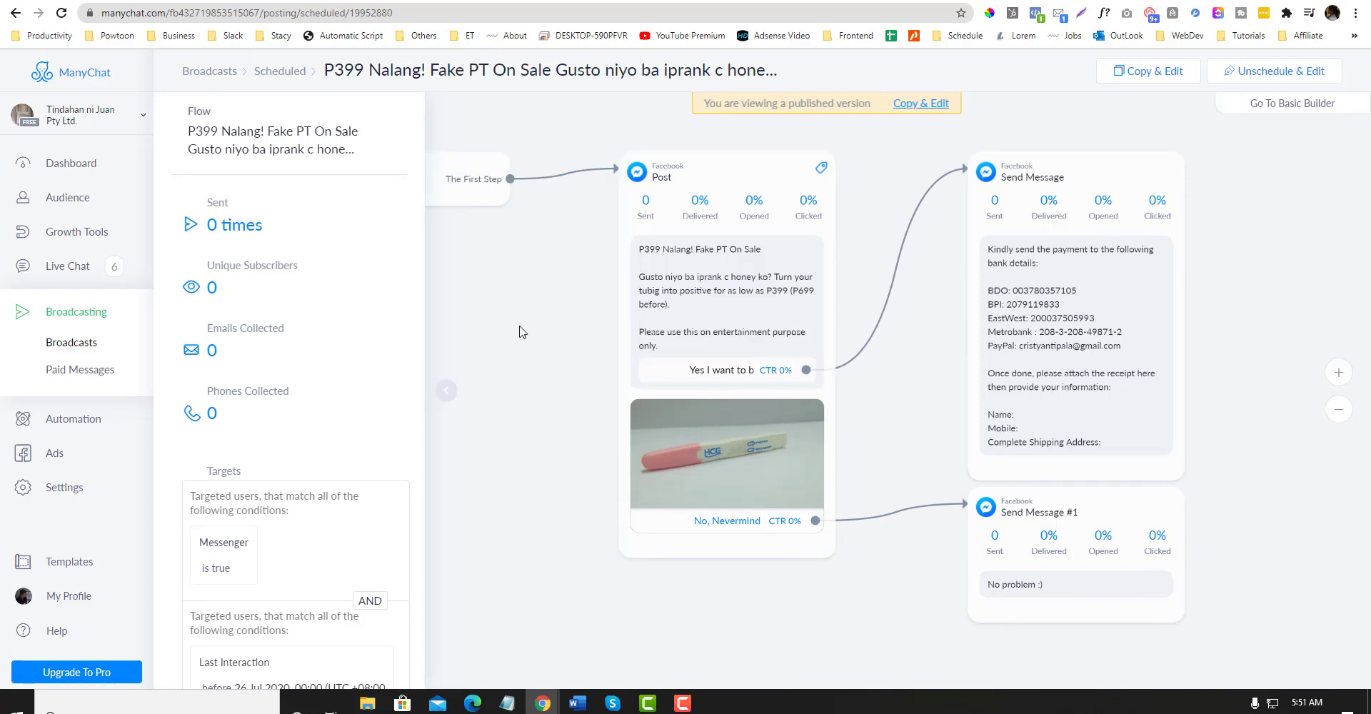
{"action": "scroll", "coordinate": [488, 349], "scroll_direction": "up", "scroll_amount": 3}
{"action": "scroll", "coordinate": [488, 349], "scroll_direction": "down", "scroll_amount": 4}
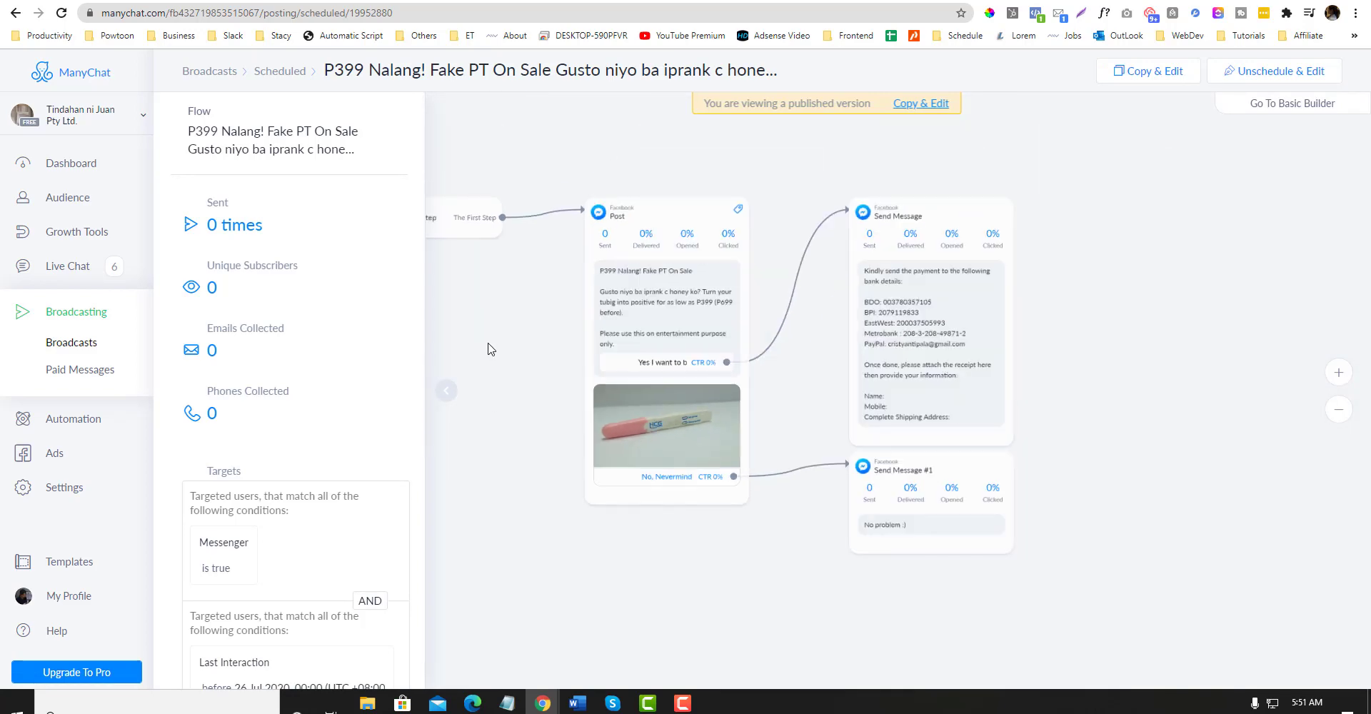
- Unschedule the P399 Fake PT sale broadcast for editing and open its settings
{"action": "left_click", "coordinate": [1284, 71]}
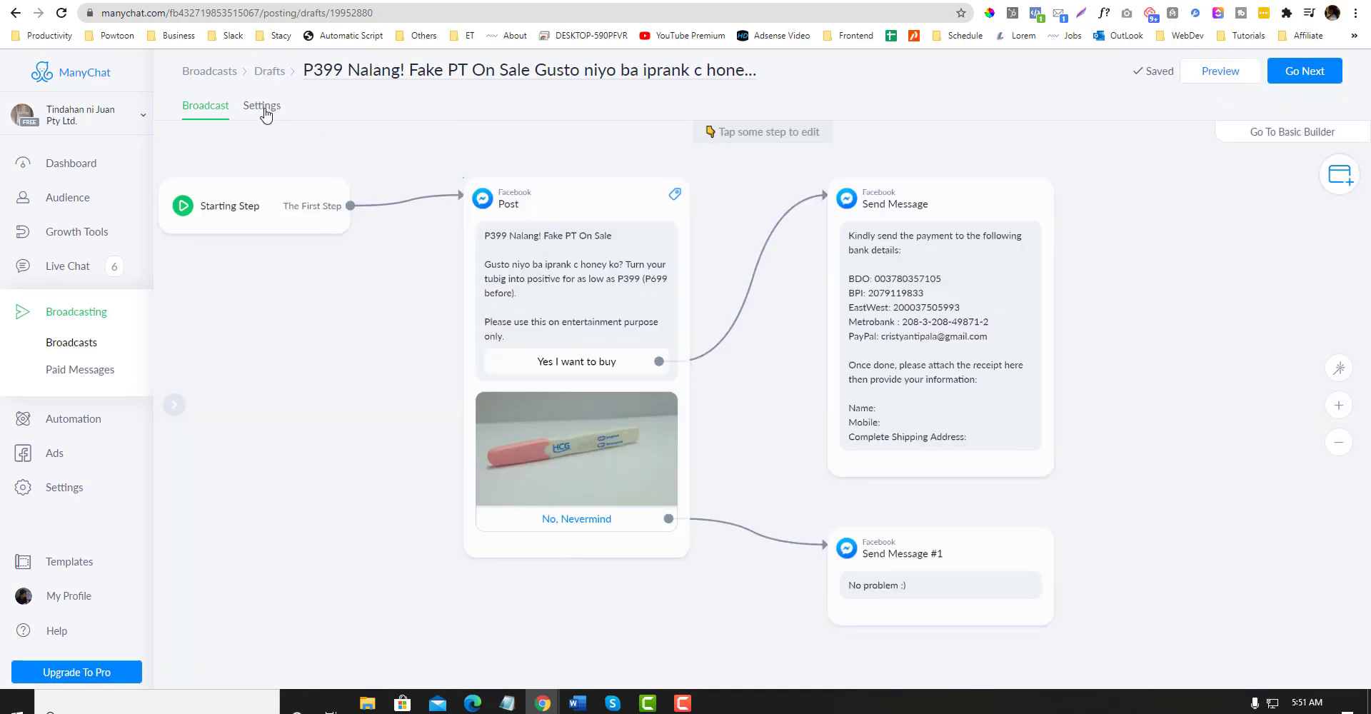
{"action": "left_click", "coordinate": [262, 107]}
{"action": "scroll", "coordinate": [499, 293], "scroll_direction": "down", "scroll_amount": 2}
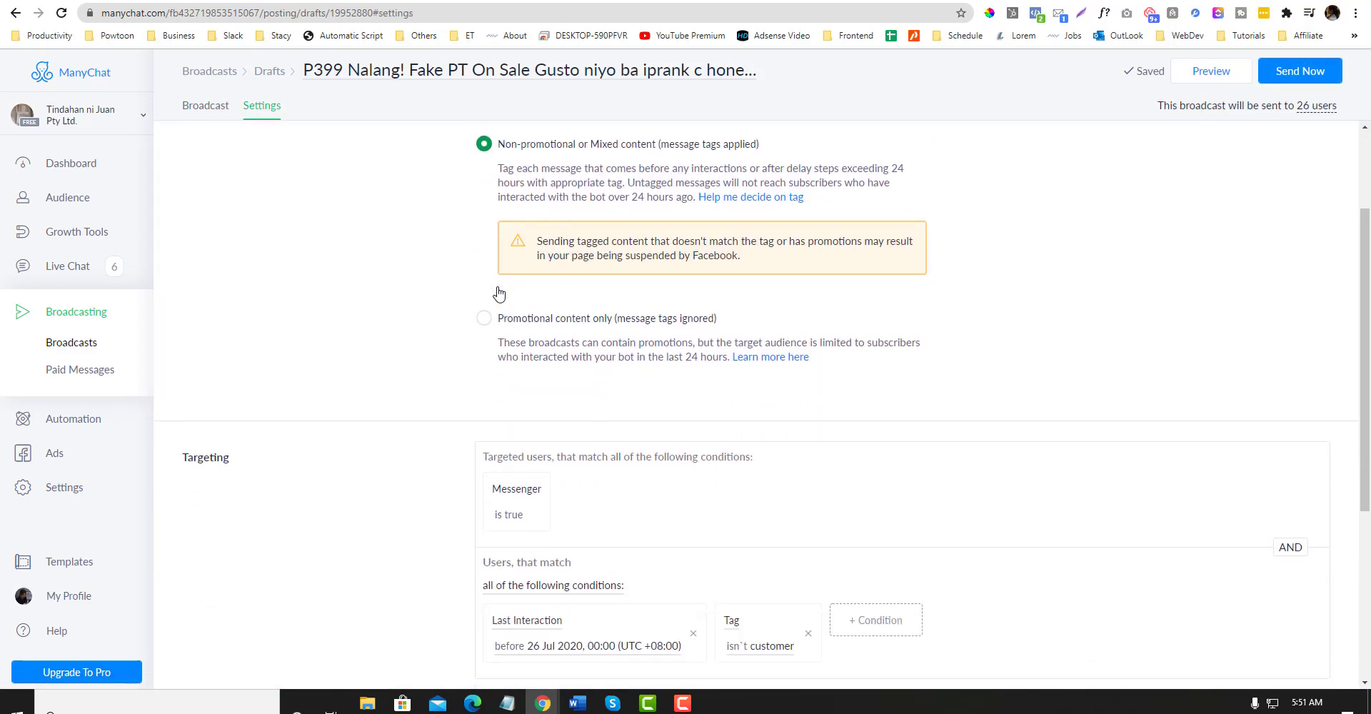
{"action": "scroll", "coordinate": [500, 294], "scroll_direction": "up", "scroll_amount": 2}
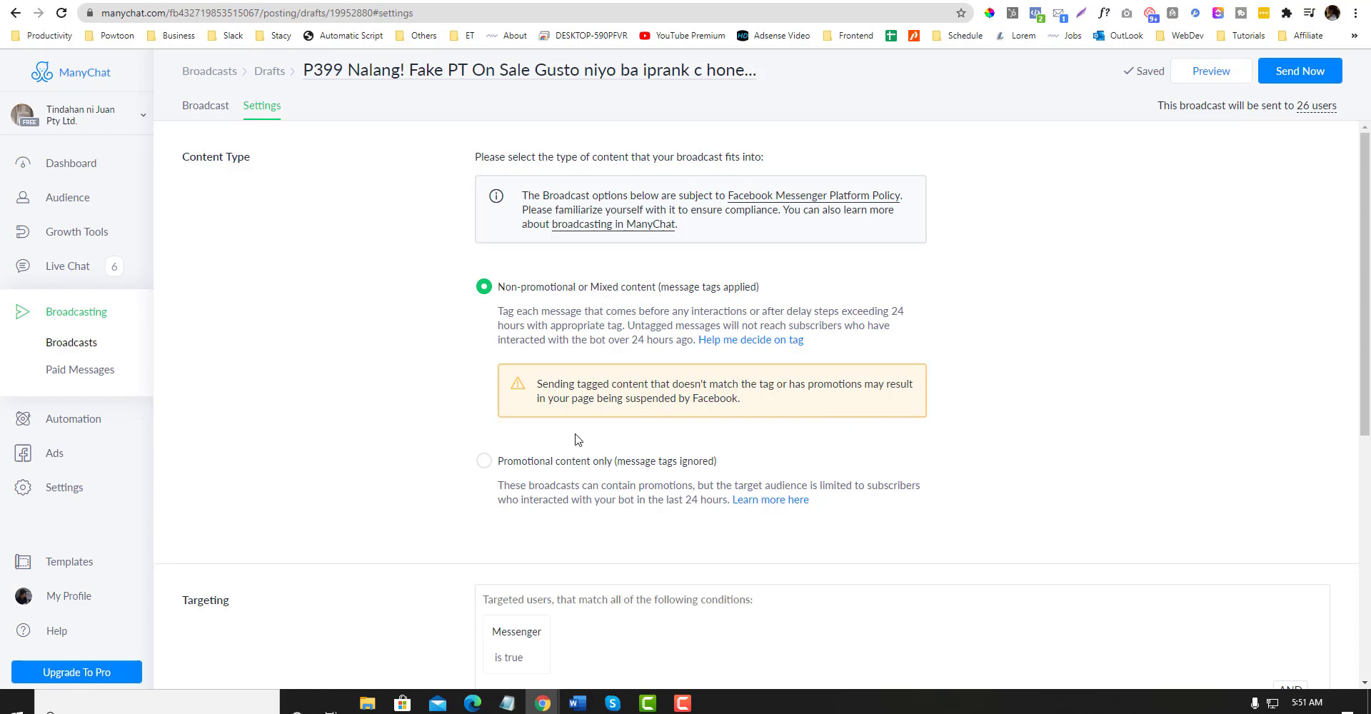
- Bring up the Notepad strategy notes, highlight the line about excluding existing customers from the "on sale" message, and minimize the notes
{"action": "mouse_move", "coordinate": [508, 704]}
{"action": "left_click", "coordinate": [467, 649]}
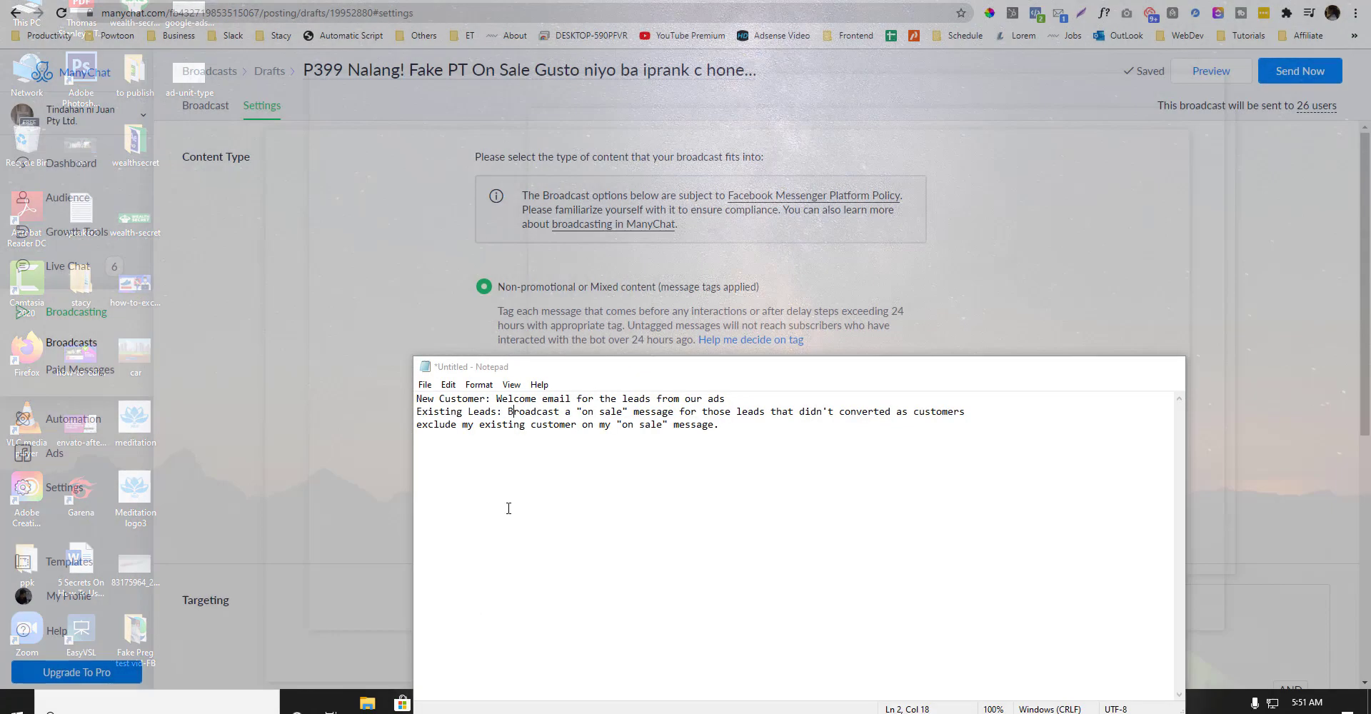
{"action": "left_click_drag", "start_coordinate": [719, 430], "coordinate": [420, 431]}
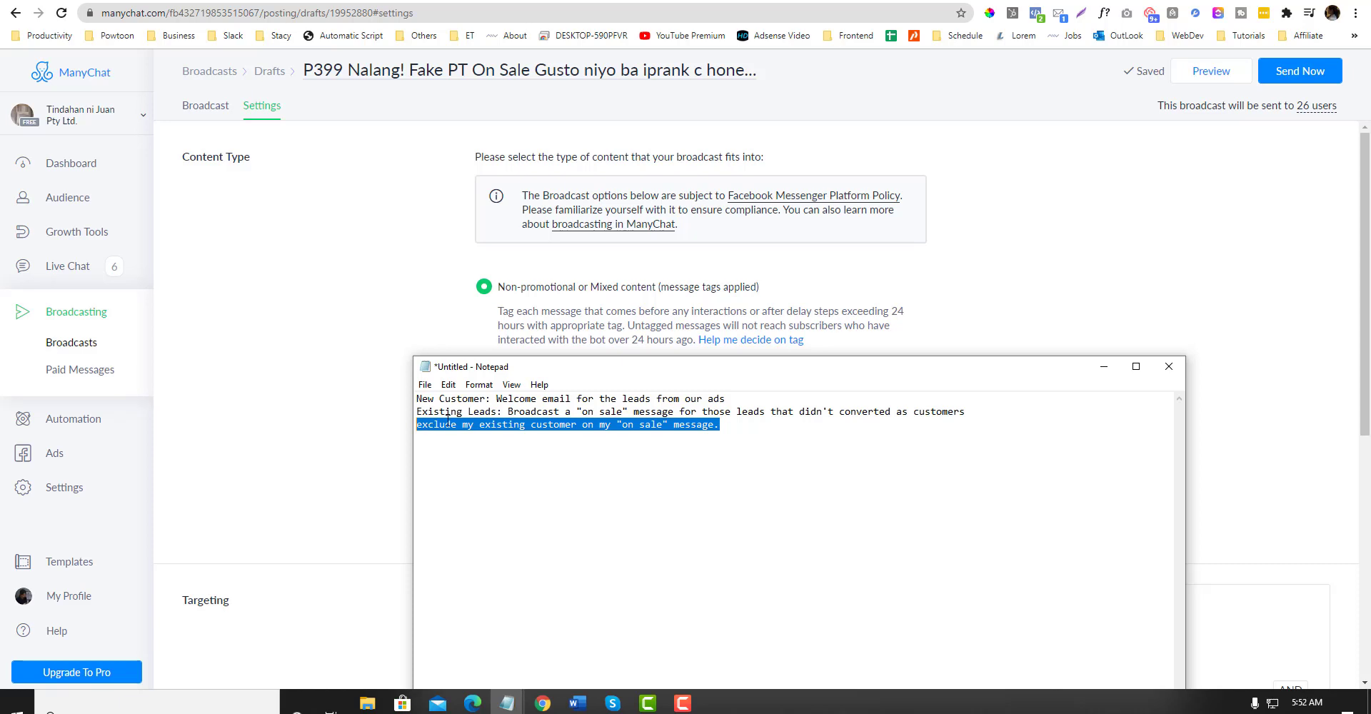
{"action": "left_click", "coordinate": [1103, 366]}
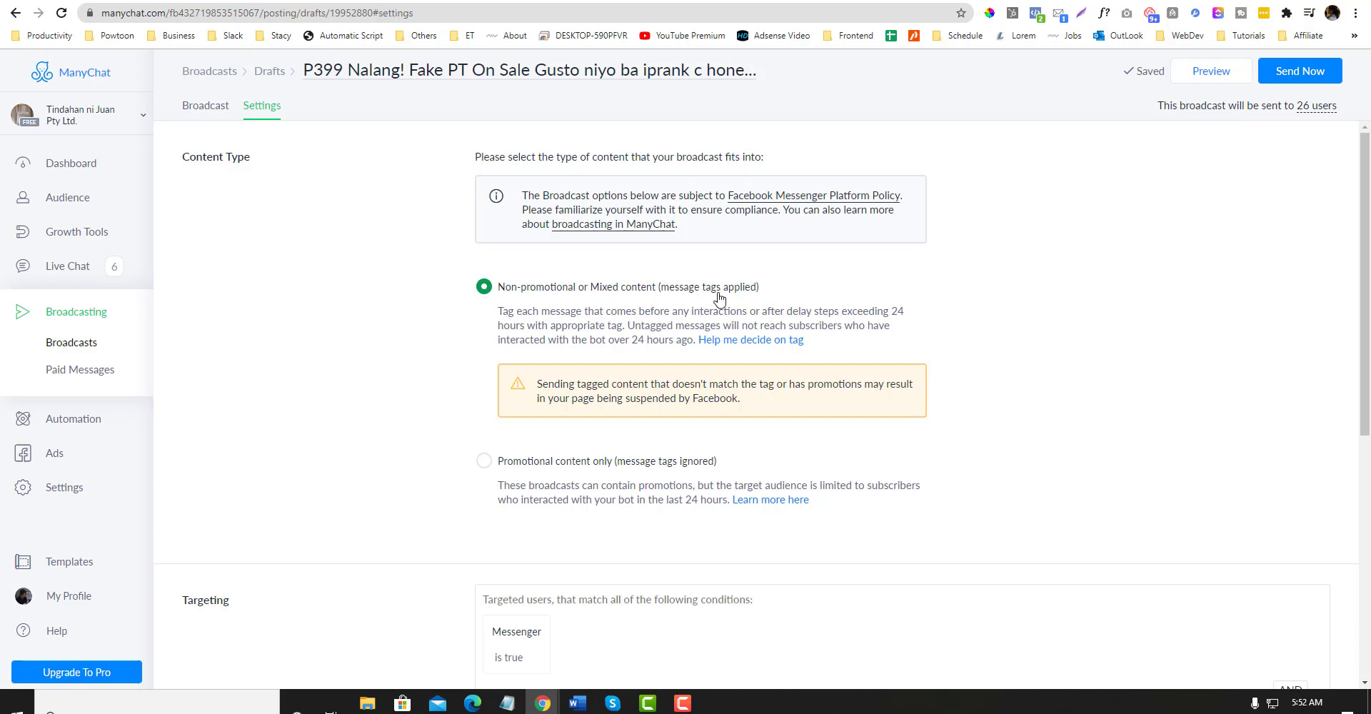
- Review the broadcast's content type options, targeting conditions and schedule settings
{"action": "scroll", "coordinate": [472, 352], "scroll_direction": "down", "scroll_amount": 4}
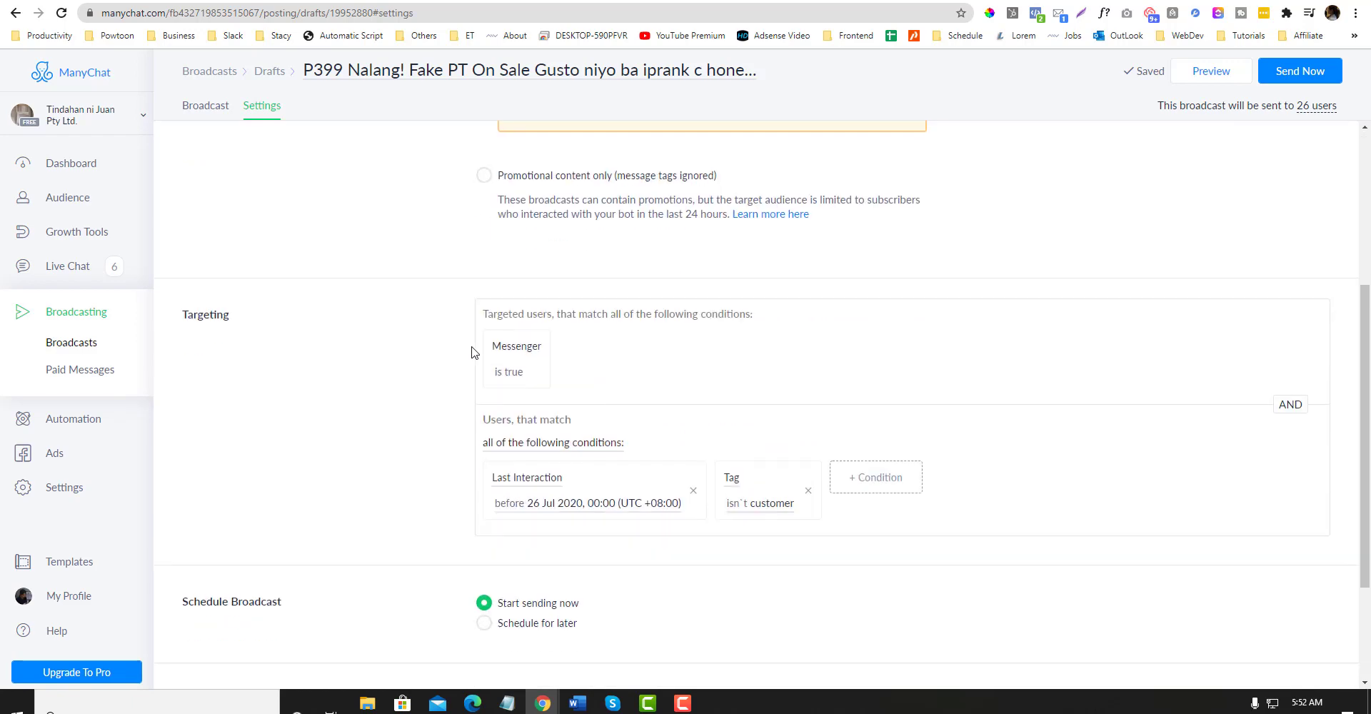
{"action": "scroll", "coordinate": [471, 352], "scroll_direction": "up", "scroll_amount": 4}
{"action": "scroll", "coordinate": [471, 352], "scroll_direction": "down", "scroll_amount": 2}
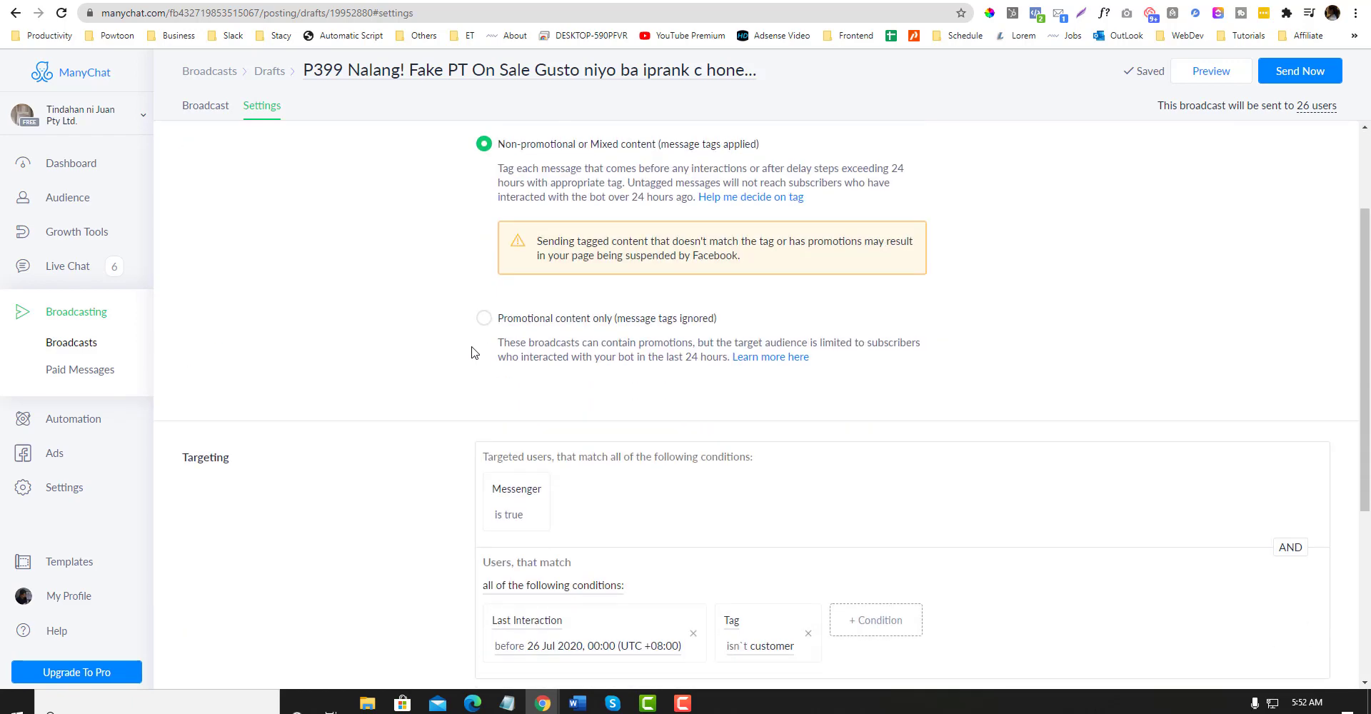
{"action": "scroll", "coordinate": [471, 352], "scroll_direction": "up", "scroll_amount": 2}
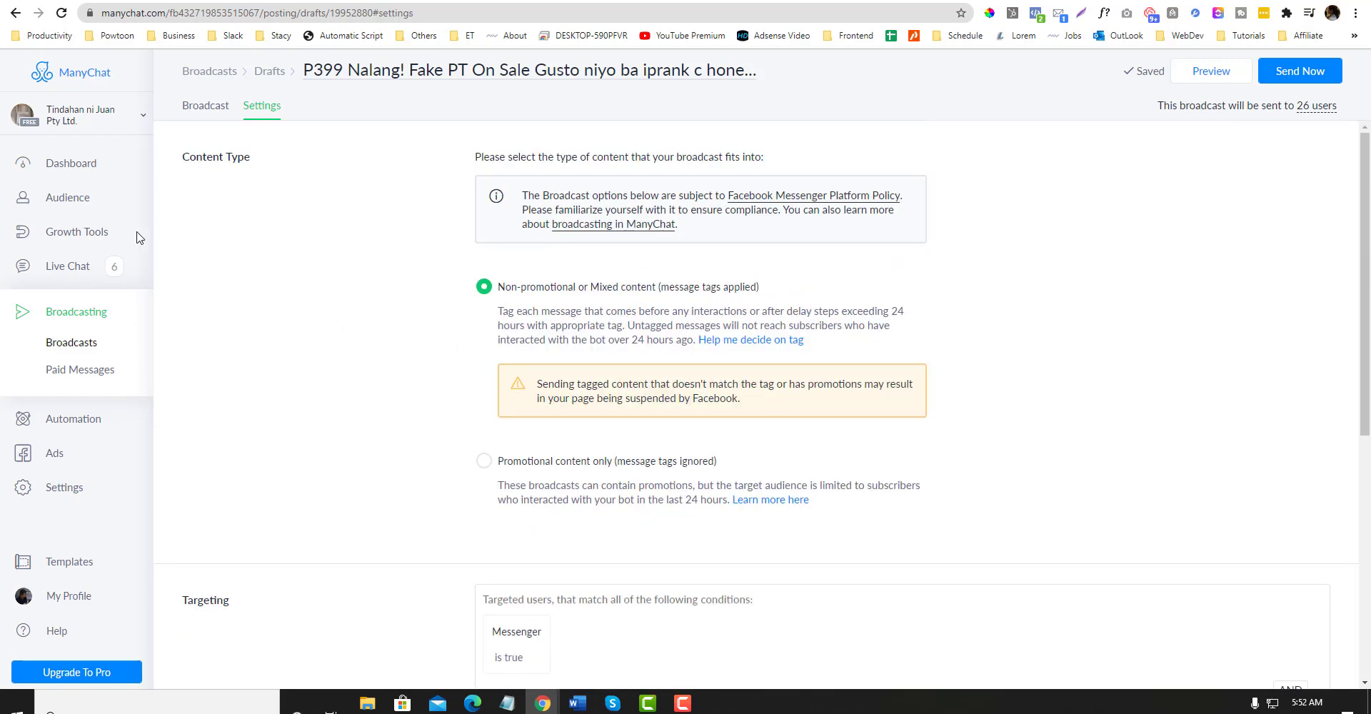
- Search the Audience list for the existing customer by first name and open the matching subscriber's profile
{"action": "left_click", "coordinate": [100, 201]}
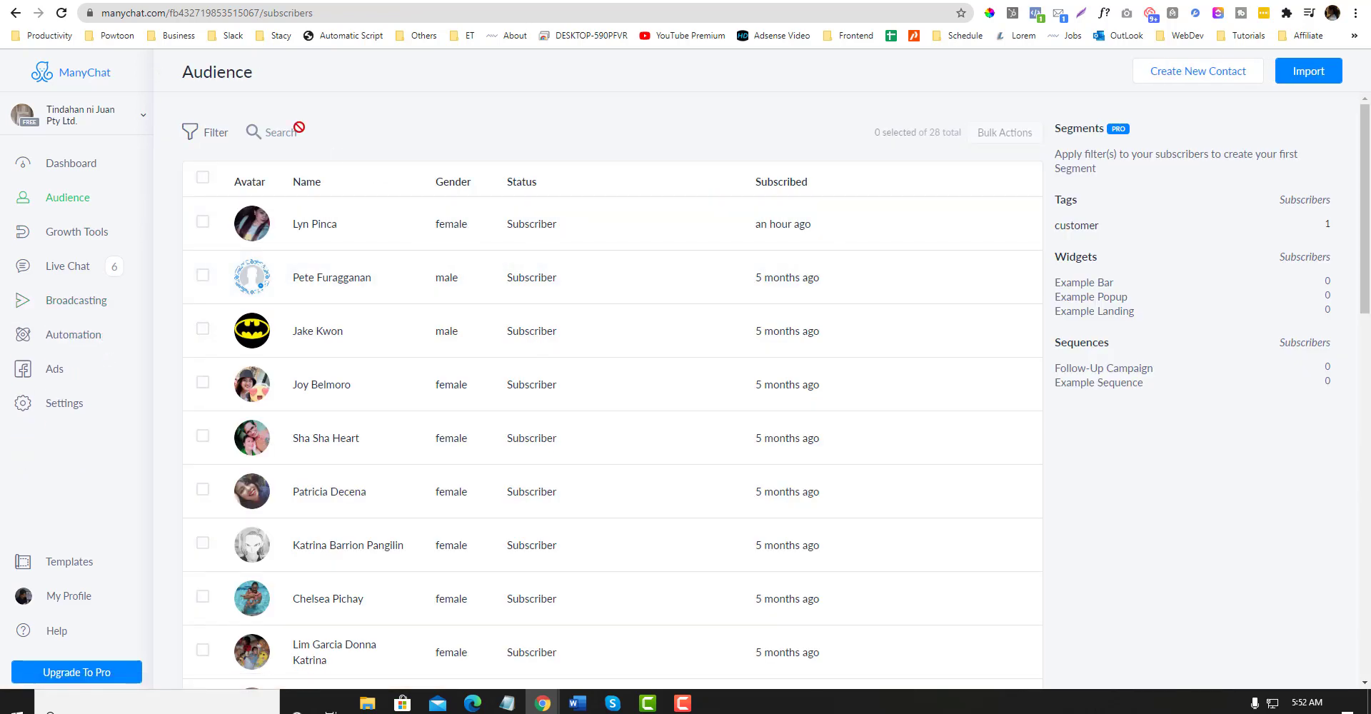
{"action": "left_click", "coordinate": [251, 131]}
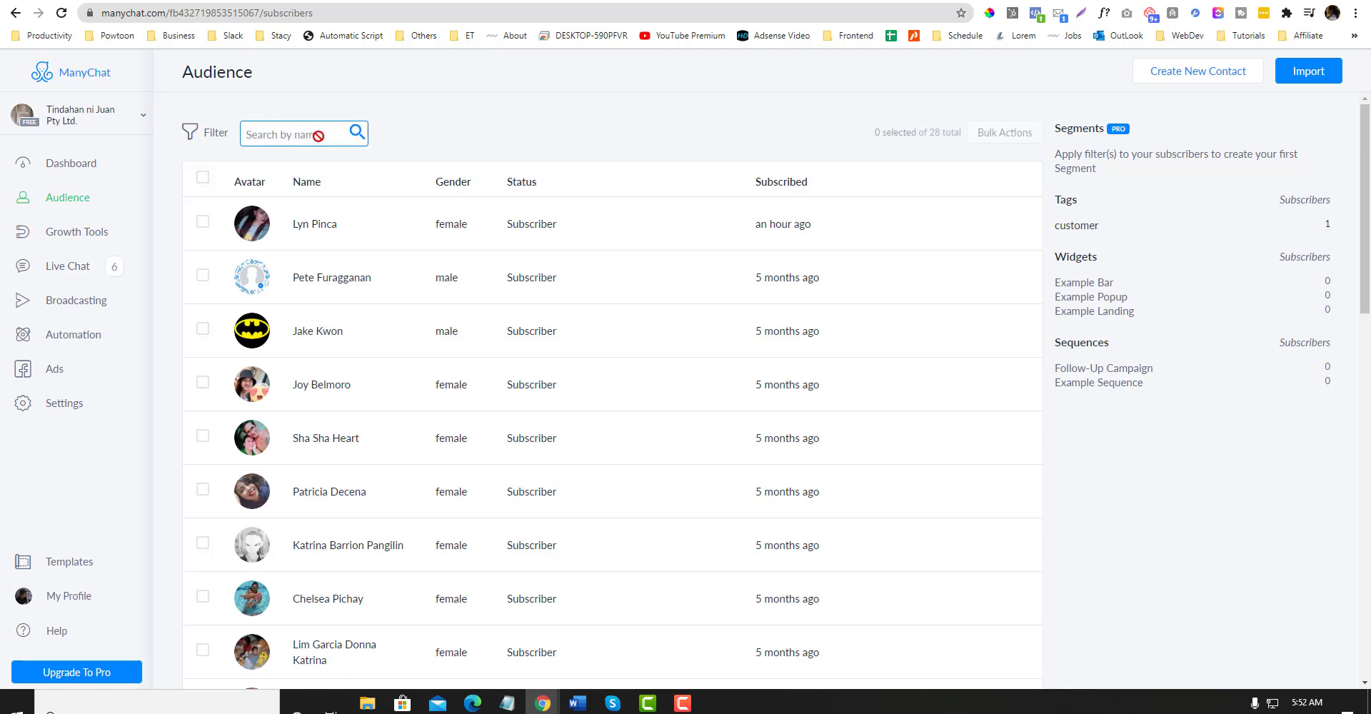
{"action": "type", "text": "berna"}
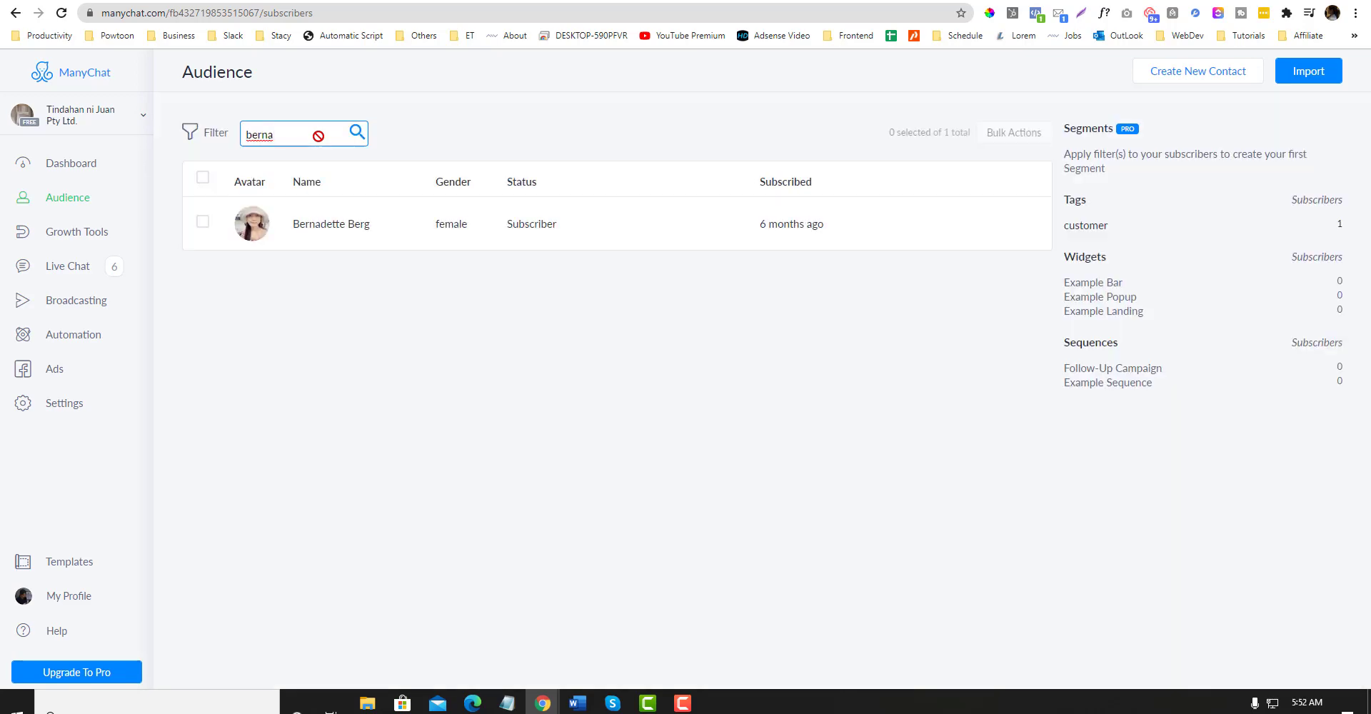
{"action": "left_click", "coordinate": [428, 222]}
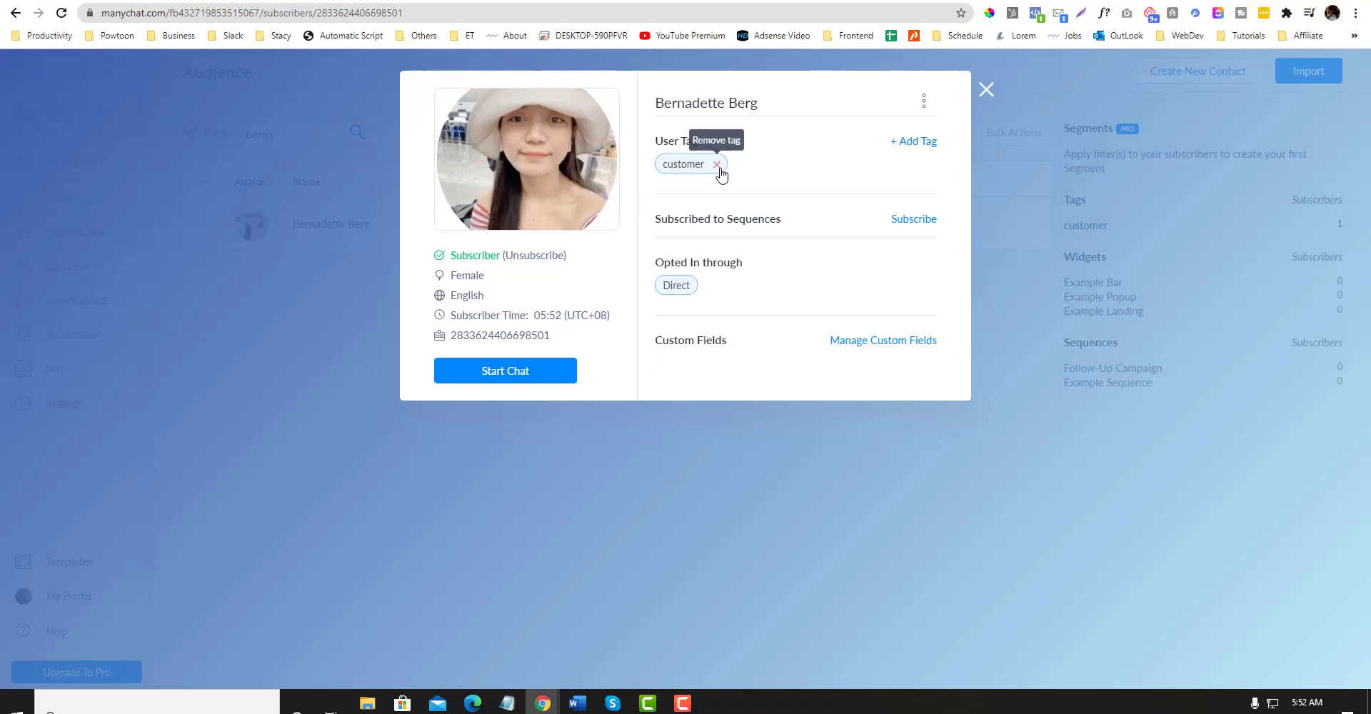
- Try entering pt-customer as an additional tag for the subscriber, and discard the entry
{"action": "left_click", "coordinate": [901, 143]}
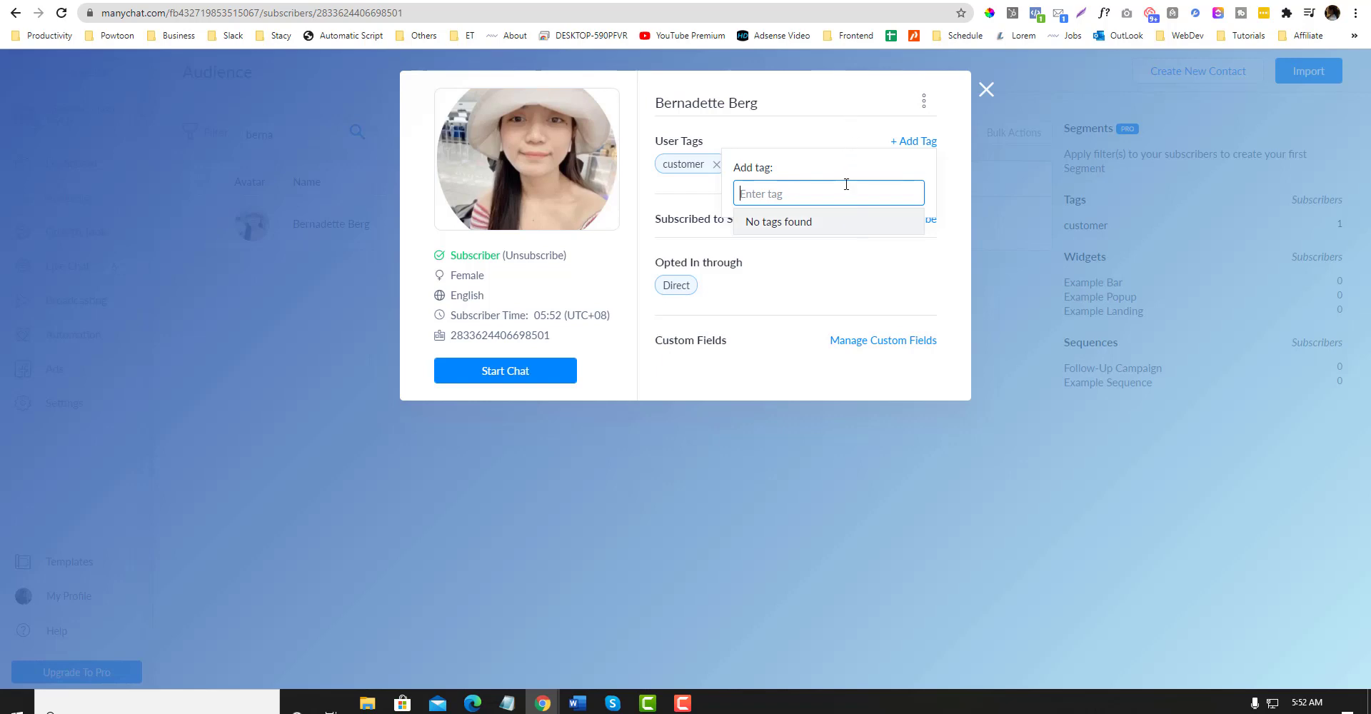
{"action": "type", "text": "pa"}
{"action": "key", "text": "ctrl+a"}
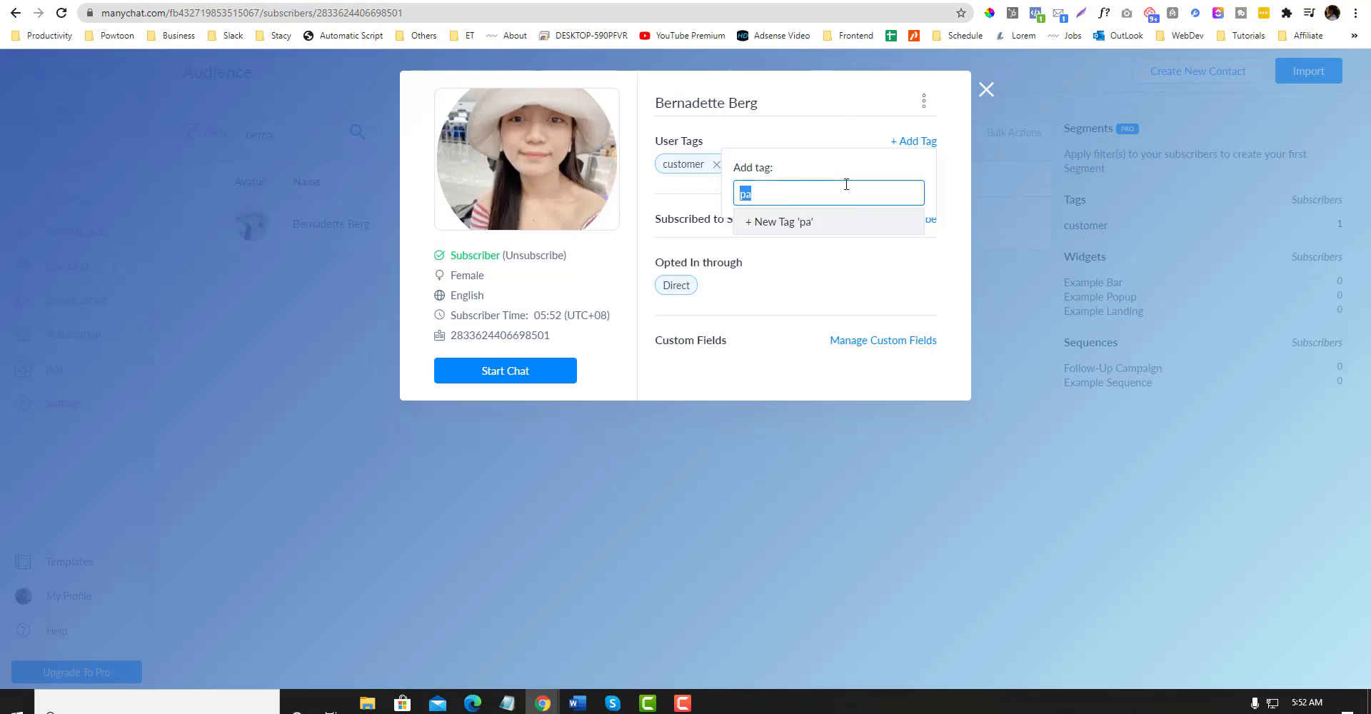
{"action": "type", "text": "pt-customer"}
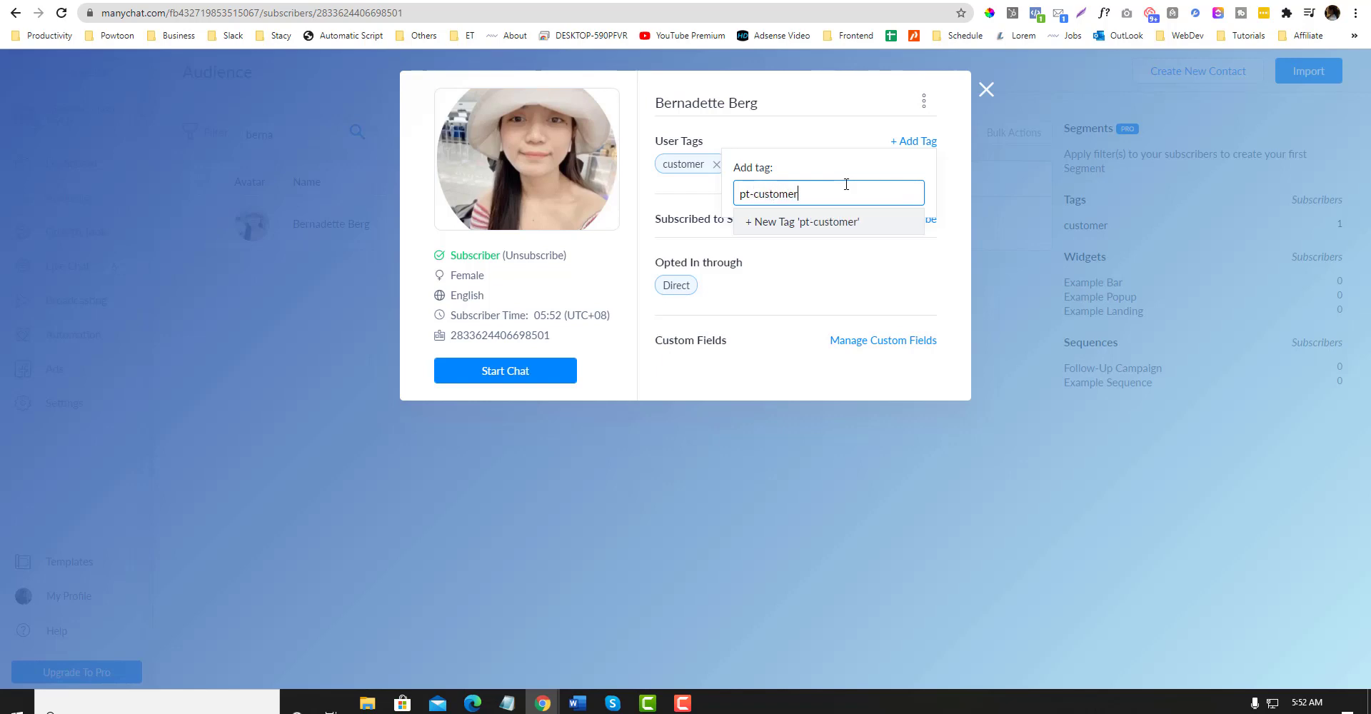
{"action": "key", "text": "ctrl+a"}
{"action": "key", "text": "BackSpace"}
{"action": "left_click", "coordinate": [848, 113]}
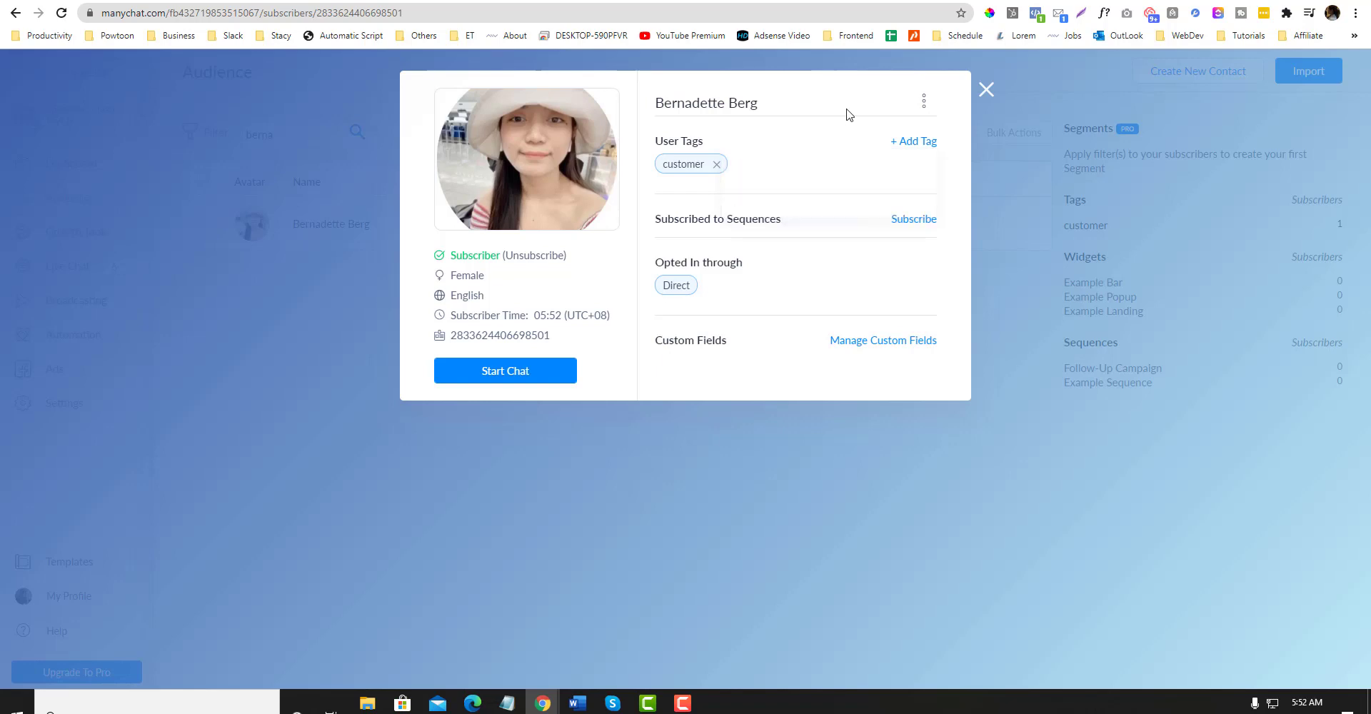
- Close the subscriber's profile and return to the Audience list
{"action": "left_click", "coordinate": [421, 0]}
{"action": "left_click", "coordinate": [389, 0]}
{"action": "left_click", "coordinate": [987, 88]}
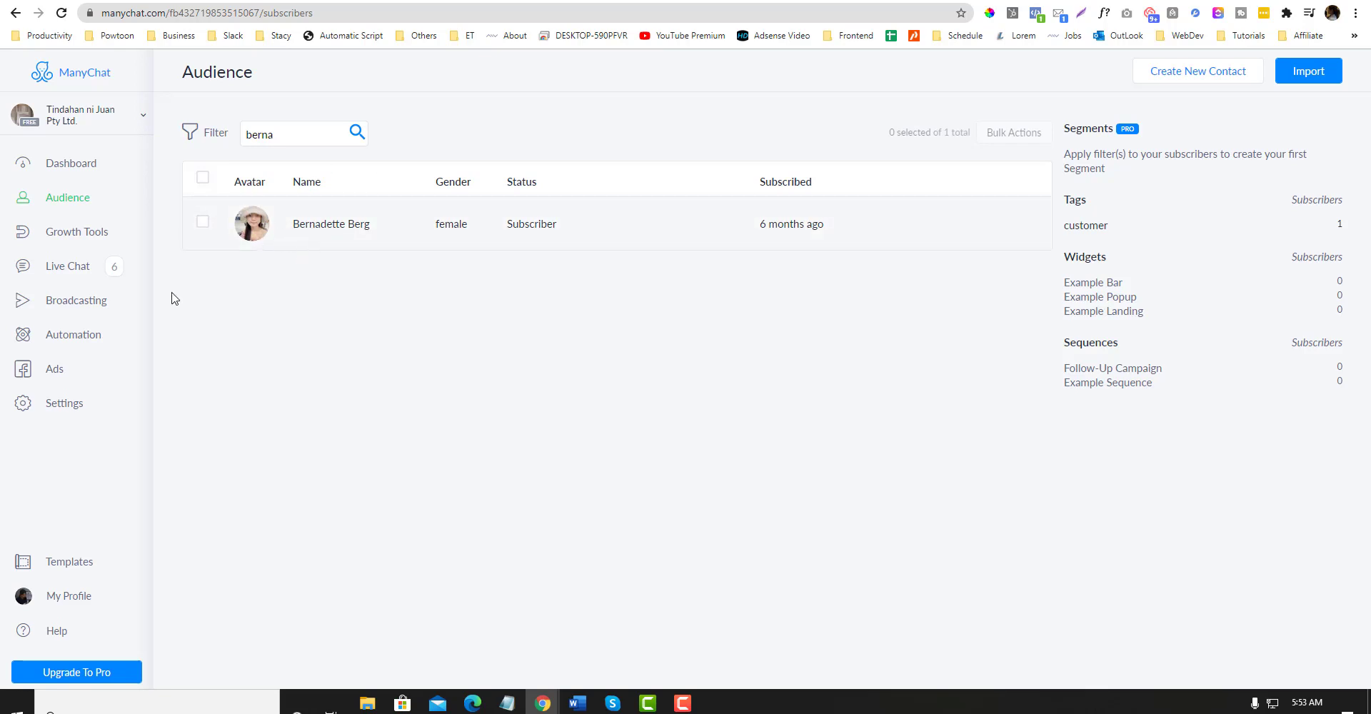
- Check the user tags in the found subscriber's profile, and return to the Broadcasts list
{"action": "left_click", "coordinate": [315, 224]}
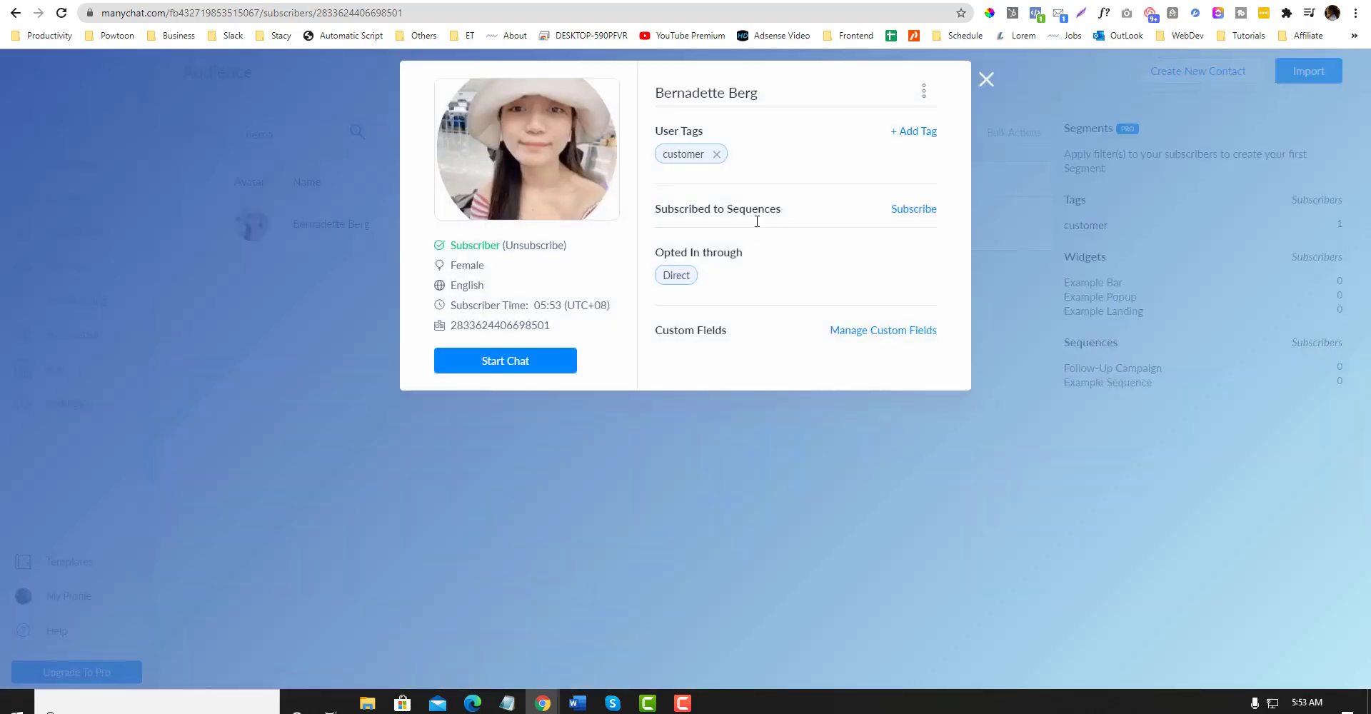
{"action": "left_click", "coordinate": [979, 90]}
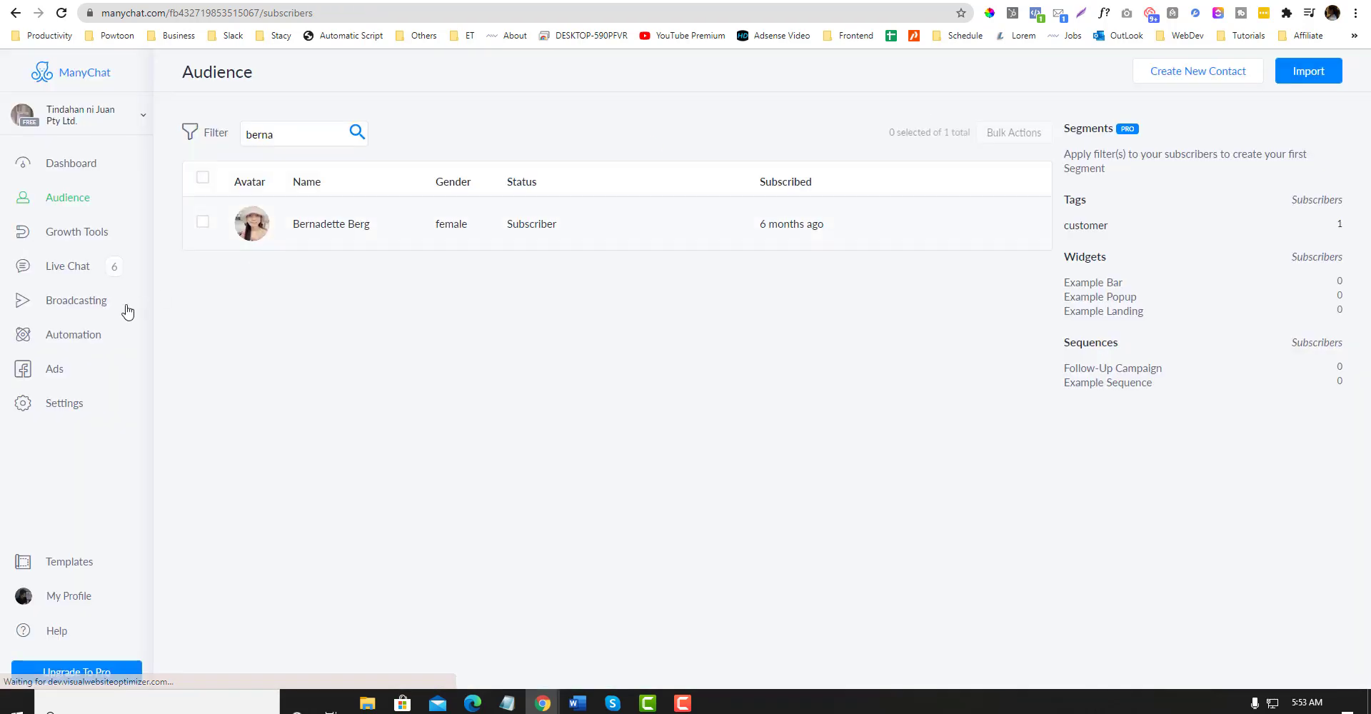
{"action": "left_click", "coordinate": [93, 302]}
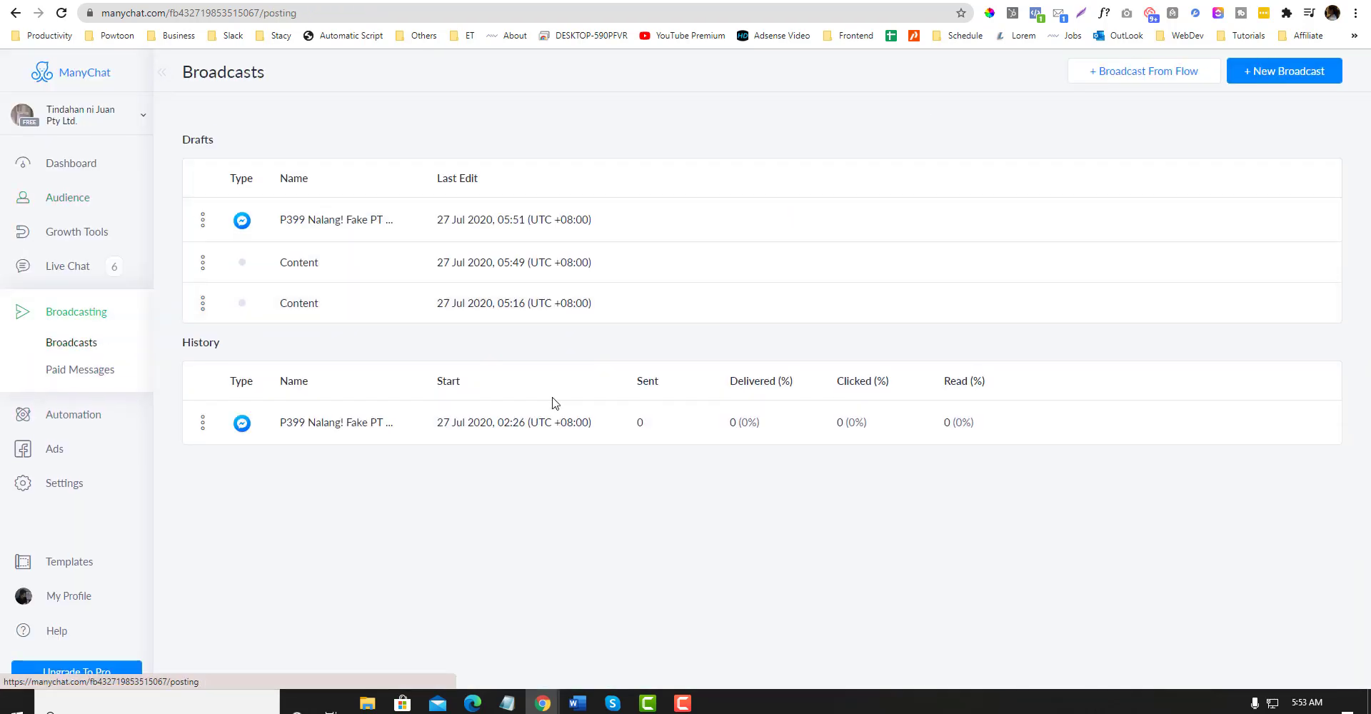
- Open the settings of the P399 Nalang! Fake PT draft broadcast and review its targeting conditions
{"action": "left_click", "coordinate": [367, 223]}
{"action": "left_click", "coordinate": [256, 107]}
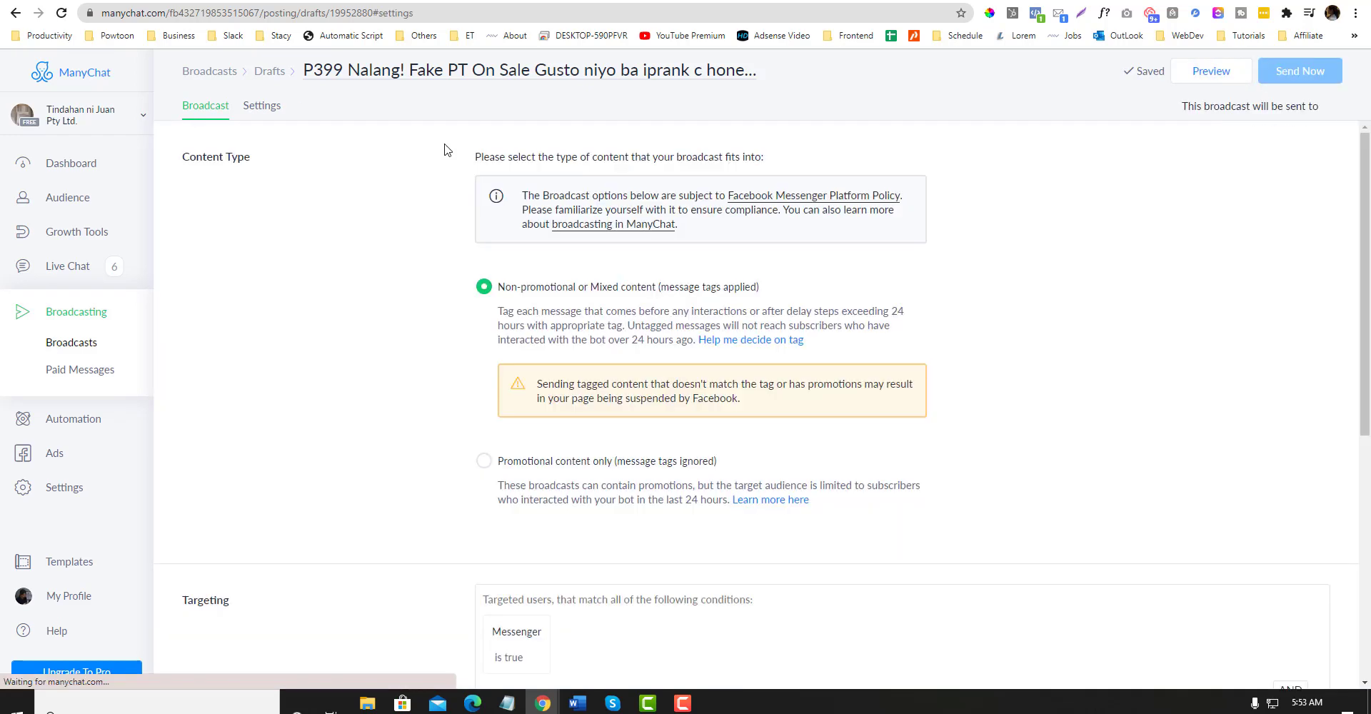
{"action": "scroll", "coordinate": [437, 262], "scroll_direction": "down", "scroll_amount": 4}
{"action": "scroll", "coordinate": [437, 263], "scroll_direction": "down", "scroll_amount": 1}
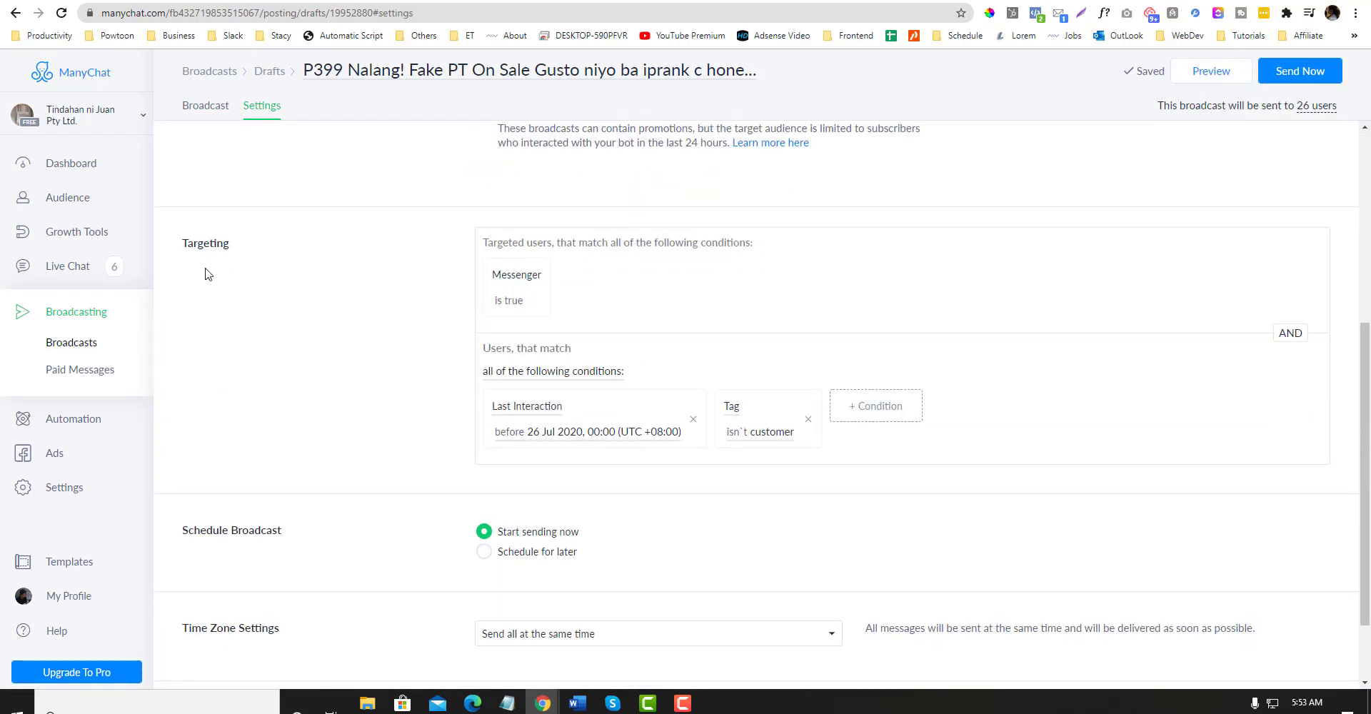
{"action": "scroll", "coordinate": [472, 256], "scroll_direction": "down", "scroll_amount": 1}
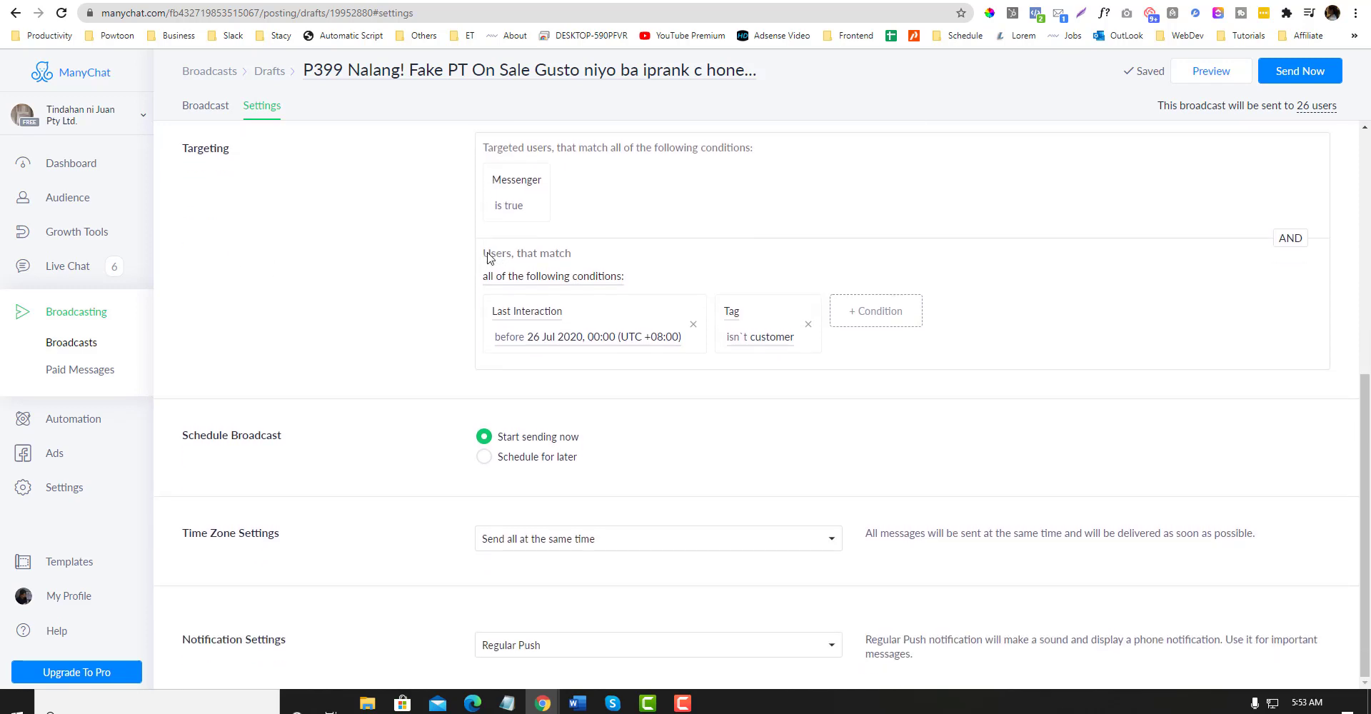
{"action": "left_click_drag", "start_coordinate": [485, 257], "coordinate": [689, 279]}
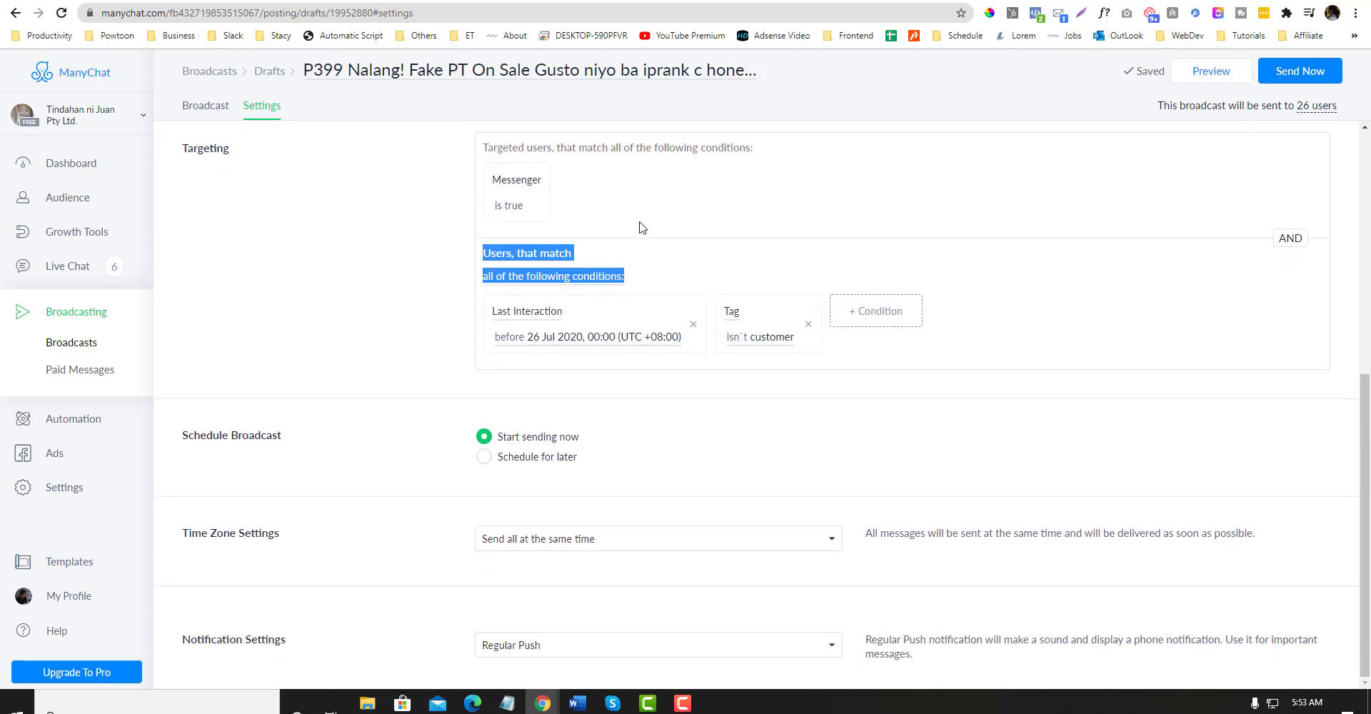
{"action": "scroll", "coordinate": [656, 267], "scroll_direction": "up", "scroll_amount": 1}
{"action": "scroll", "coordinate": [656, 266], "scroll_direction": "down", "scroll_amount": 1}
- Remove the Last Interaction and Tag conditions from the broadcast's targeting
{"action": "left_click", "coordinate": [851, 312]}
{"action": "left_click", "coordinate": [691, 324]}
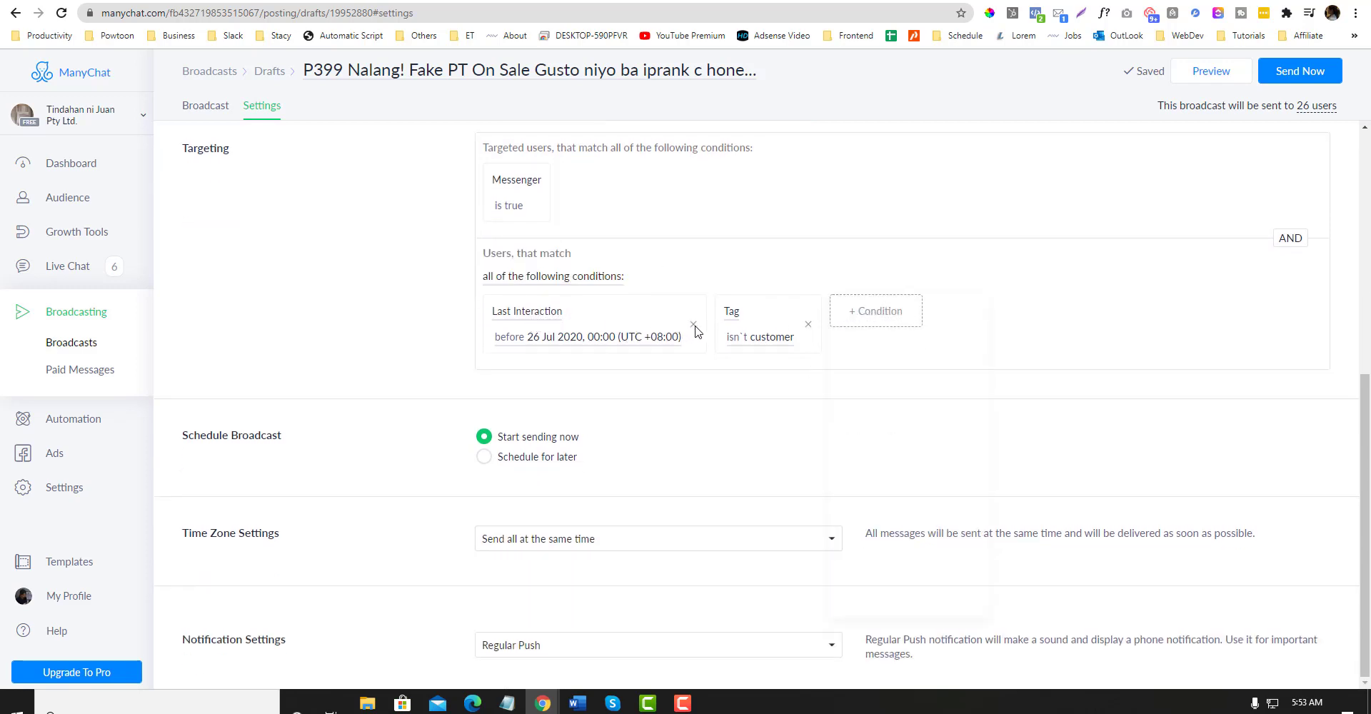
{"action": "left_click", "coordinate": [693, 325]}
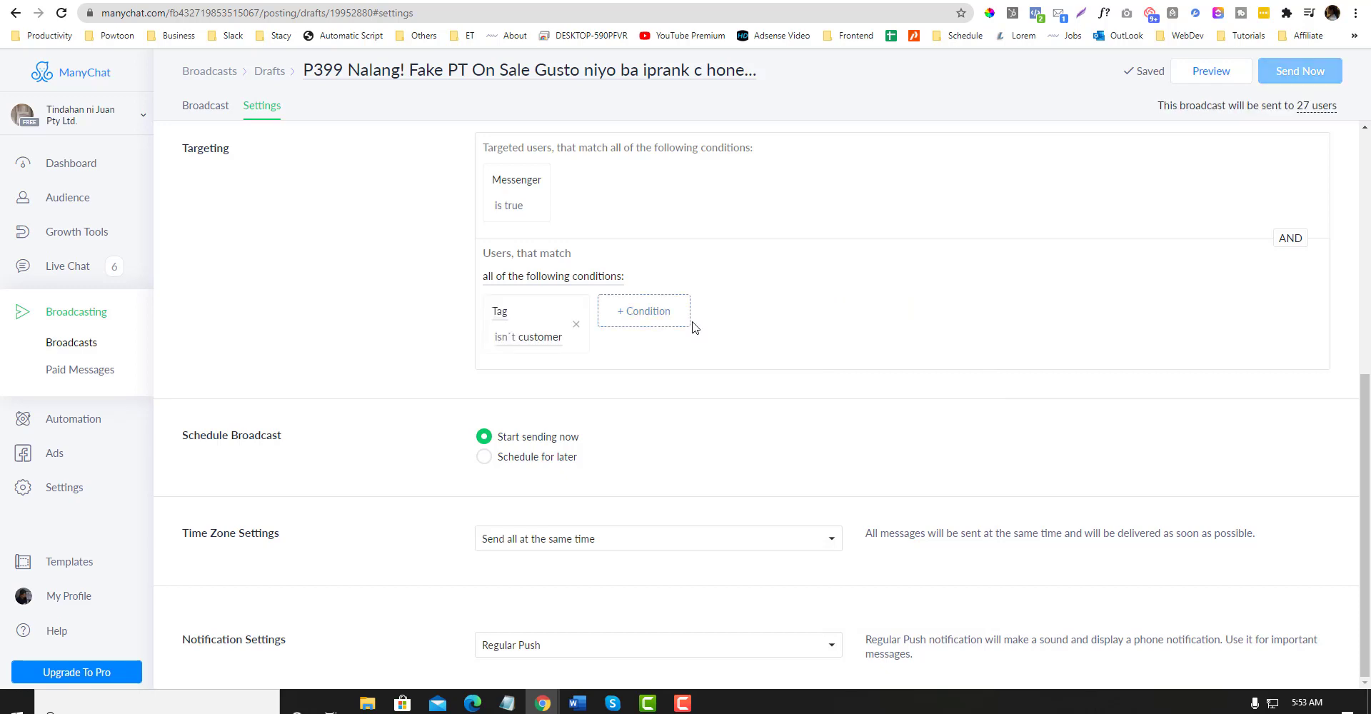
{"action": "left_click", "coordinate": [582, 325]}
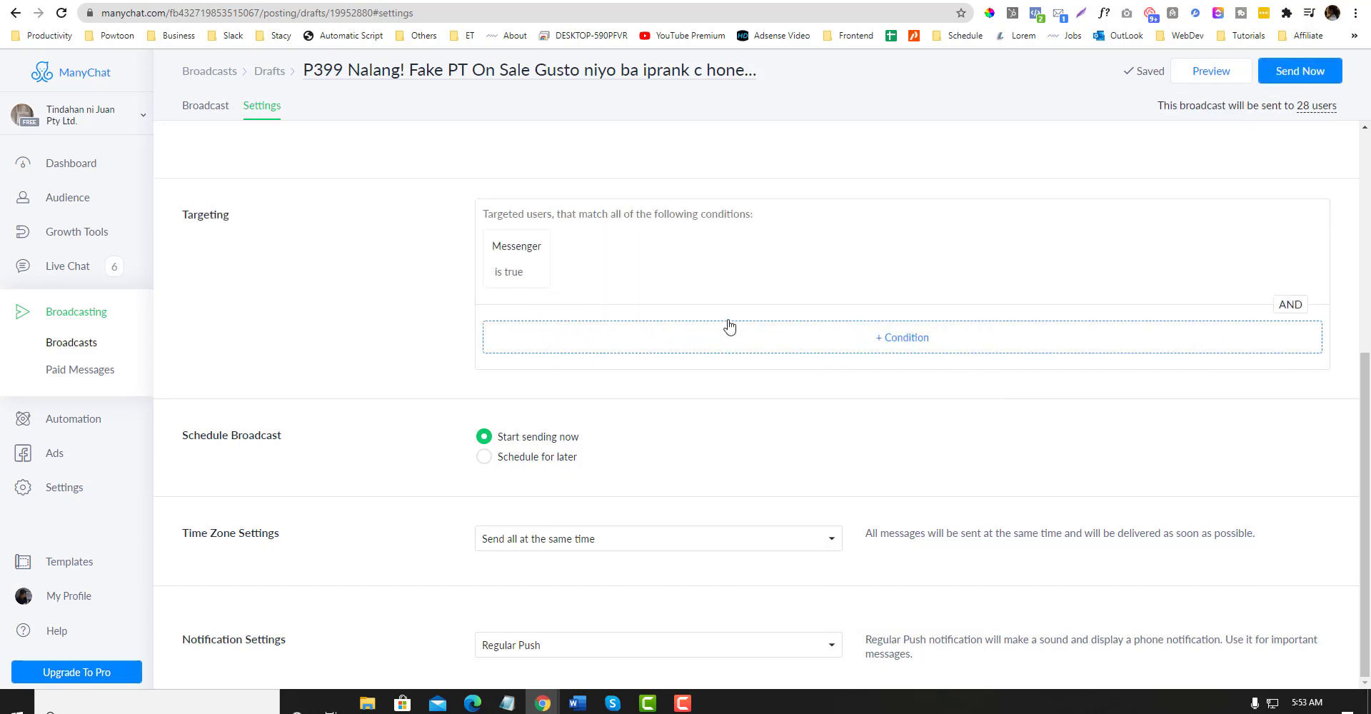
- Add a targeting condition for Last Interaction before 07/26/2020 00:00
{"action": "left_click", "coordinate": [908, 341]}
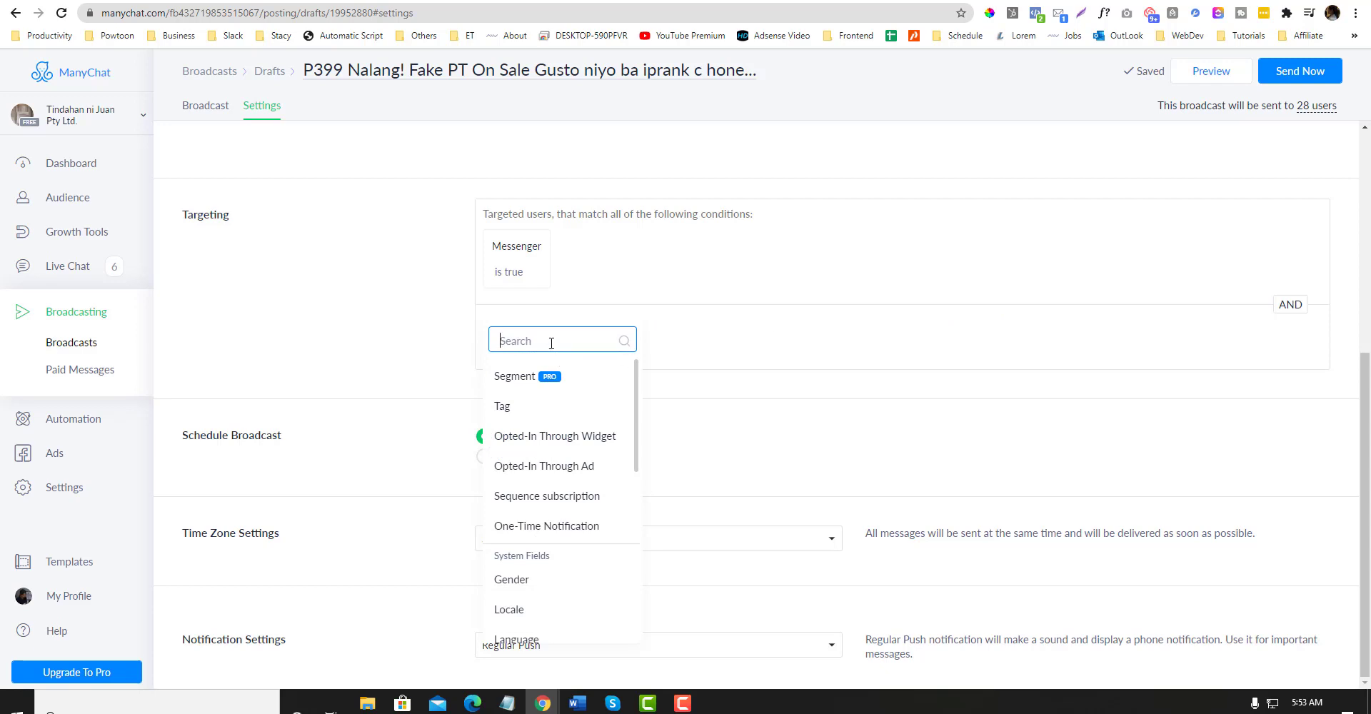
{"action": "type", "text": "last"}
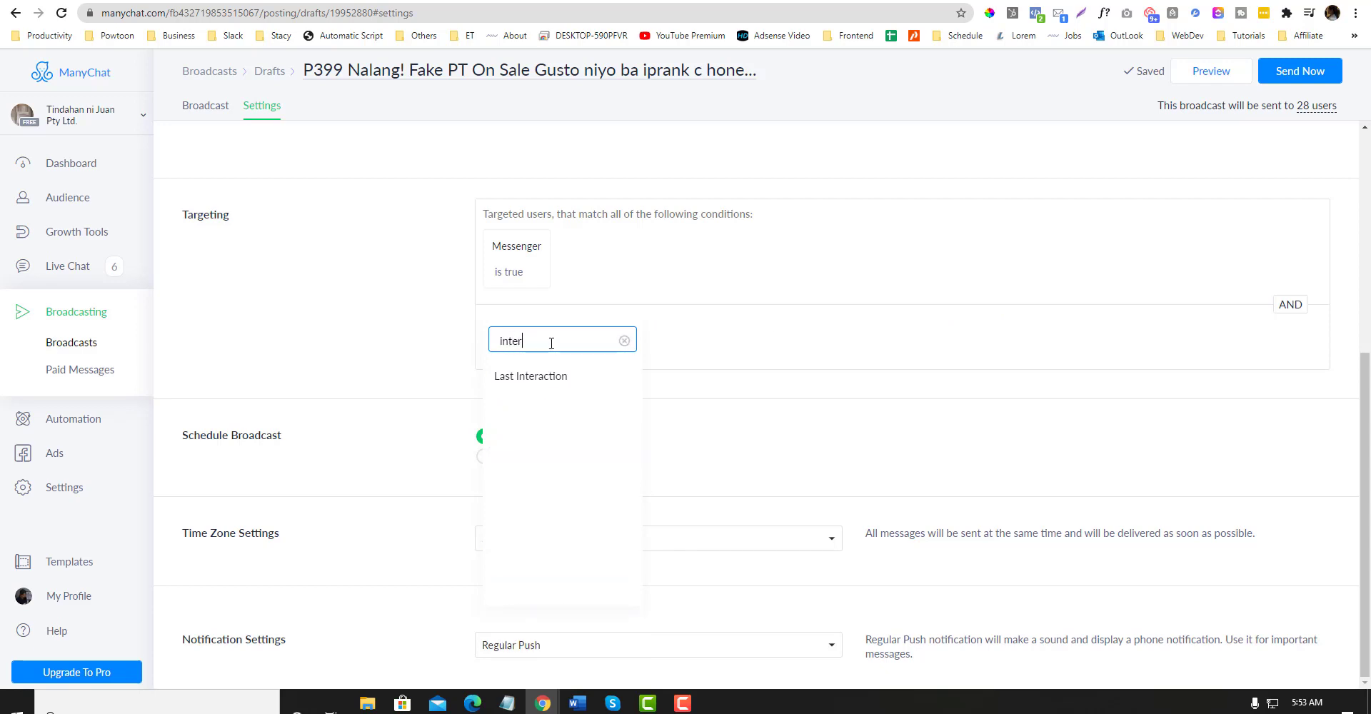
{"action": "left_click", "coordinate": [550, 373]}
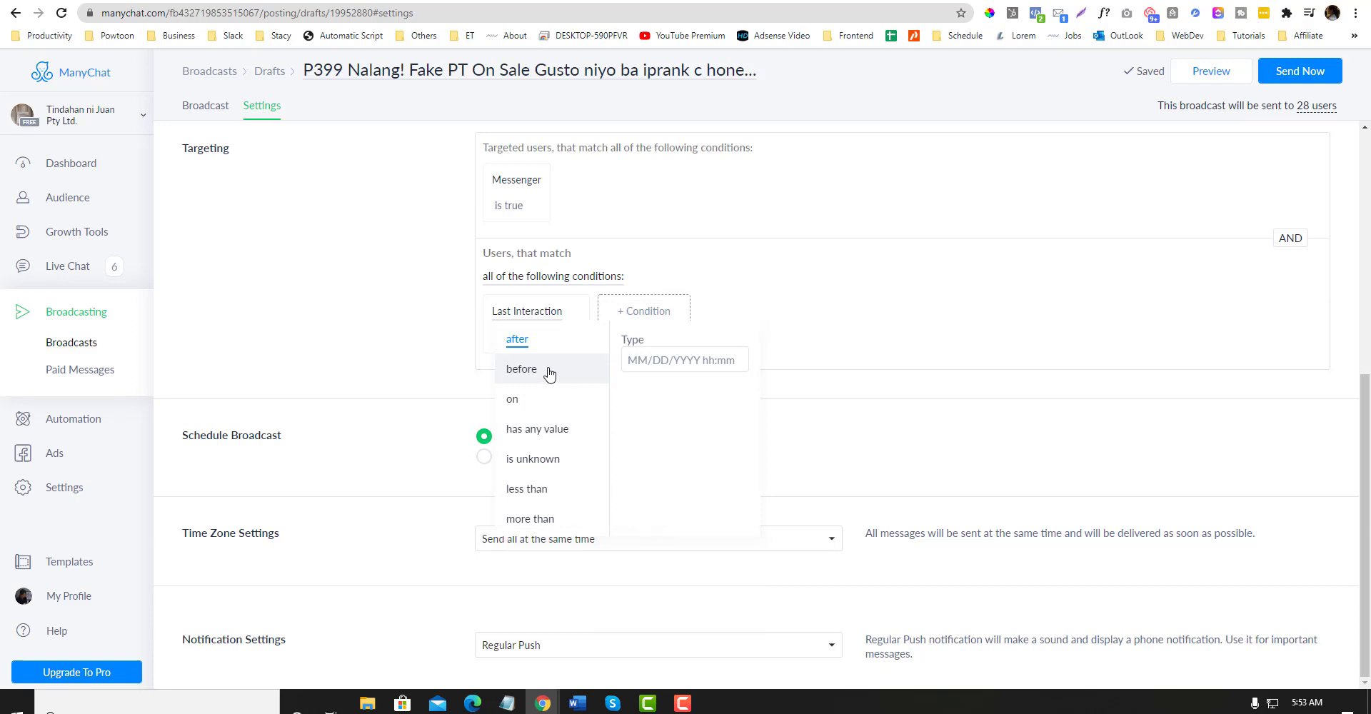
{"action": "left_click", "coordinate": [549, 372]}
{"action": "left_click", "coordinate": [659, 361]}
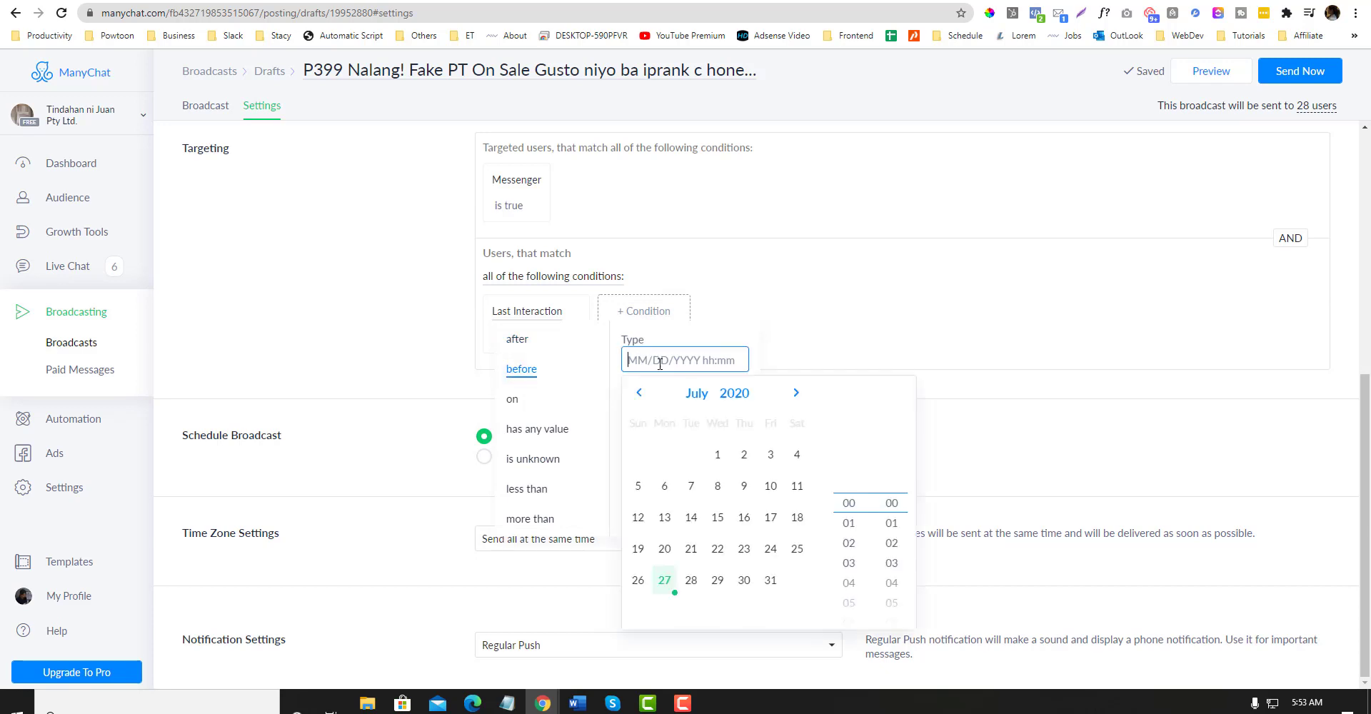
{"action": "left_click", "coordinate": [639, 581]}
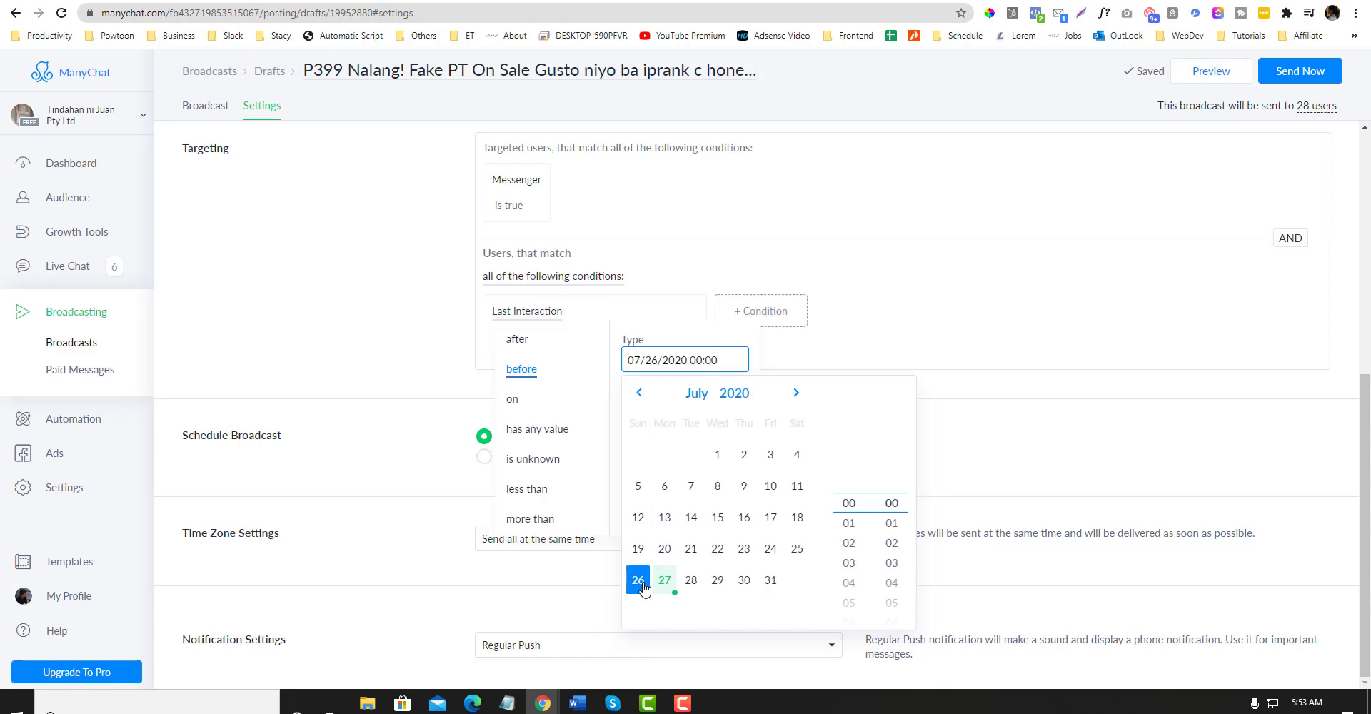
{"action": "left_click", "coordinate": [966, 354]}
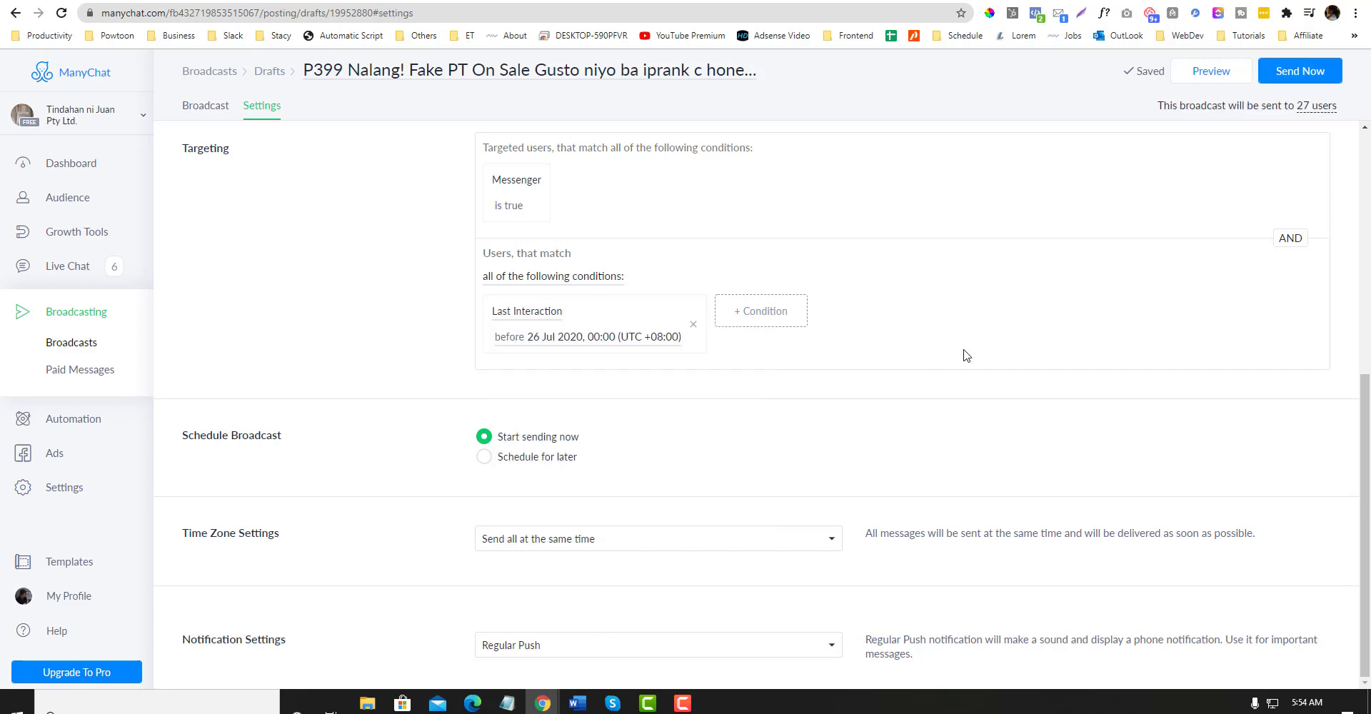
- Add a second targeting condition so that the Tag isn't customer
{"action": "left_click", "coordinate": [762, 311]}
{"action": "left_click", "coordinate": [753, 379]}
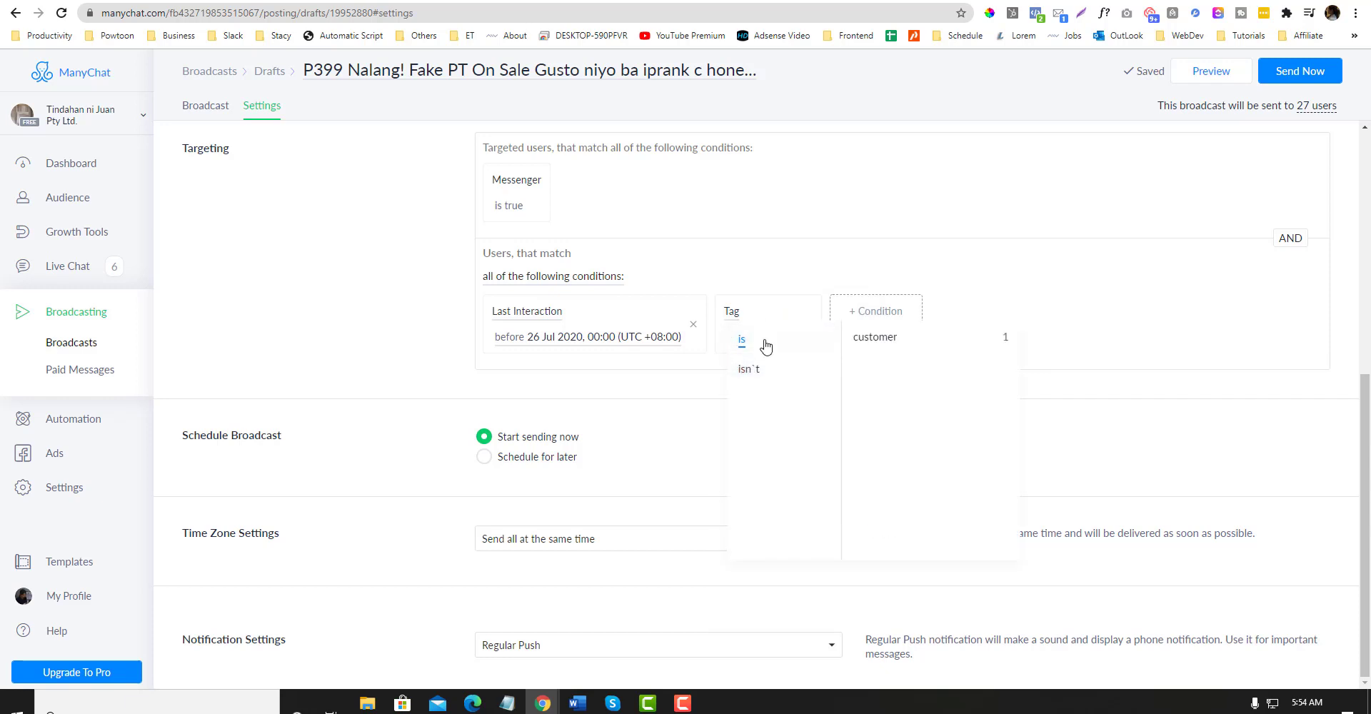
{"action": "left_click", "coordinate": [758, 371]}
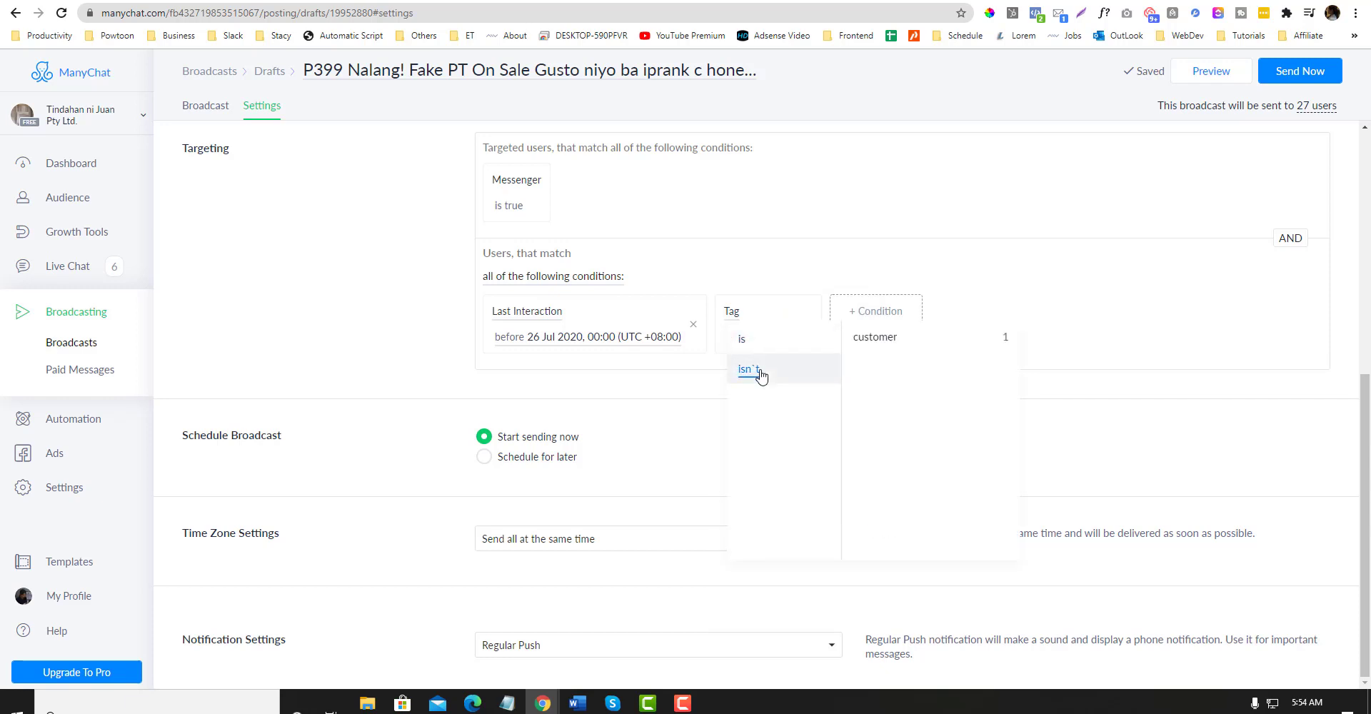
{"action": "left_click", "coordinate": [872, 340]}
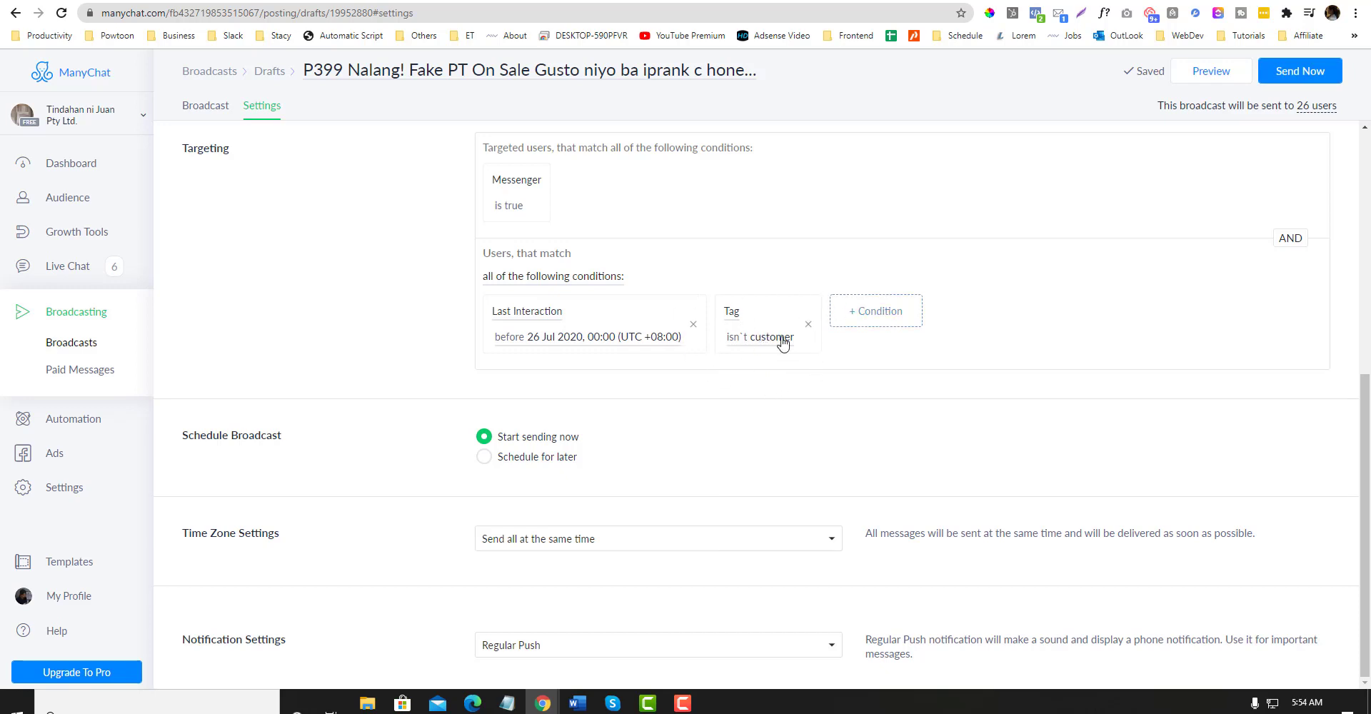
{"action": "scroll", "coordinate": [428, 322], "scroll_direction": "up", "scroll_amount": 2}
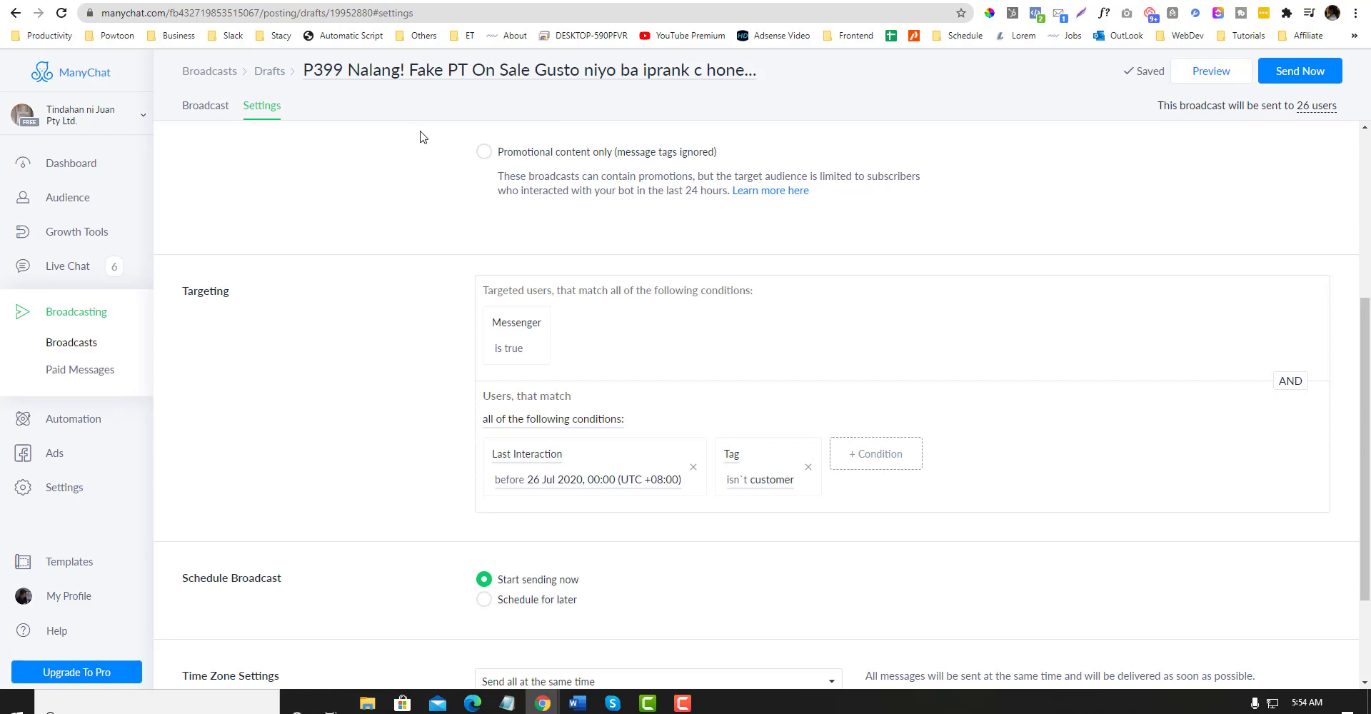
{"action": "scroll", "coordinate": [421, 136], "scroll_direction": "down", "scroll_amount": 2}
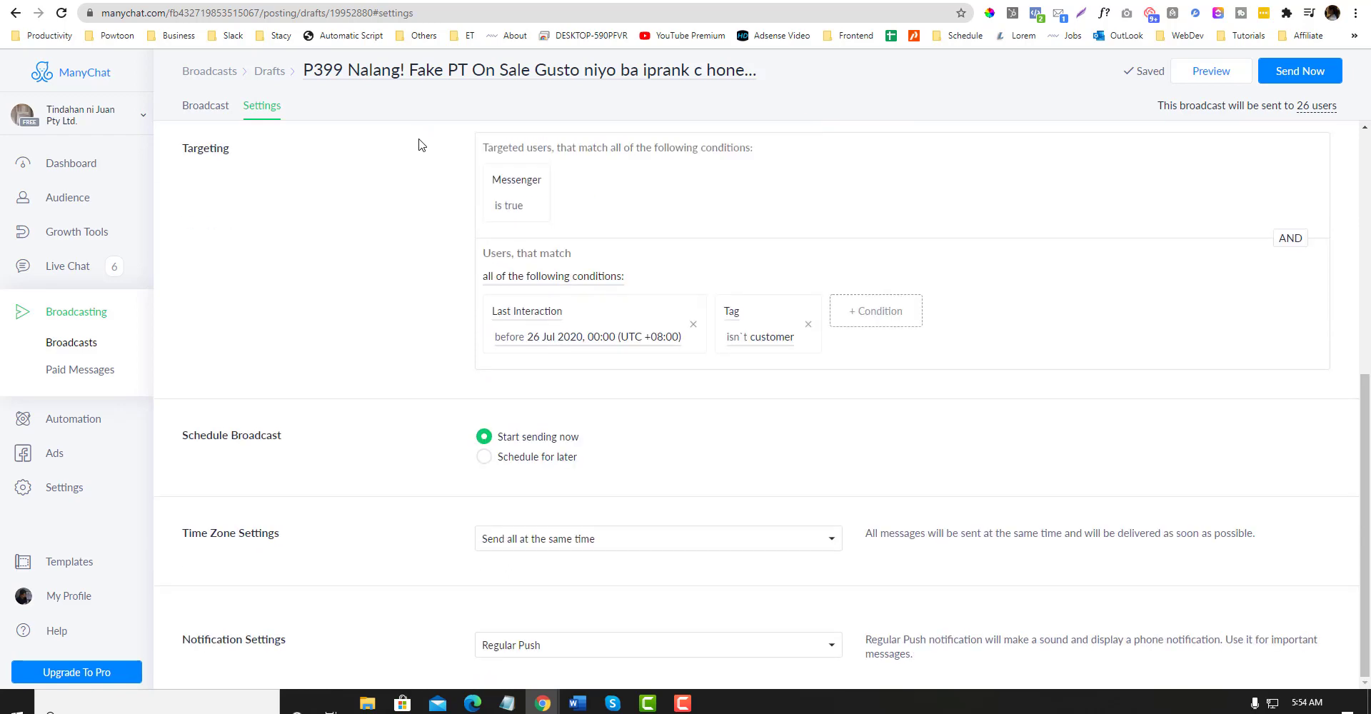
{"action": "scroll", "coordinate": [422, 263], "scroll_direction": "up", "scroll_amount": 5}
{"action": "scroll", "coordinate": [422, 261], "scroll_direction": "down", "scroll_amount": 5}
- Set the broadcast to be scheduled for later, on 07/27/2020 at 10:00
{"action": "mouse_move", "coordinate": [1307, 703]}
{"action": "left_click", "coordinate": [488, 460]}
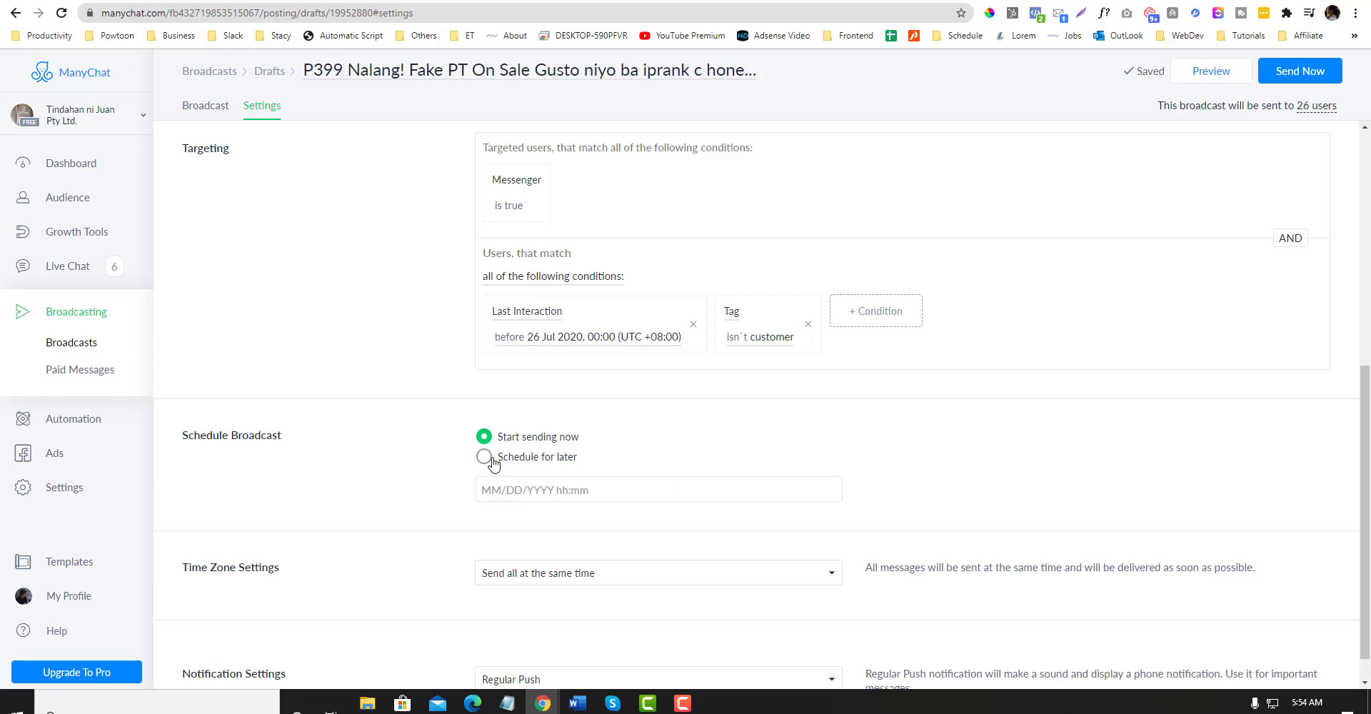
{"action": "left_click", "coordinate": [573, 486]}
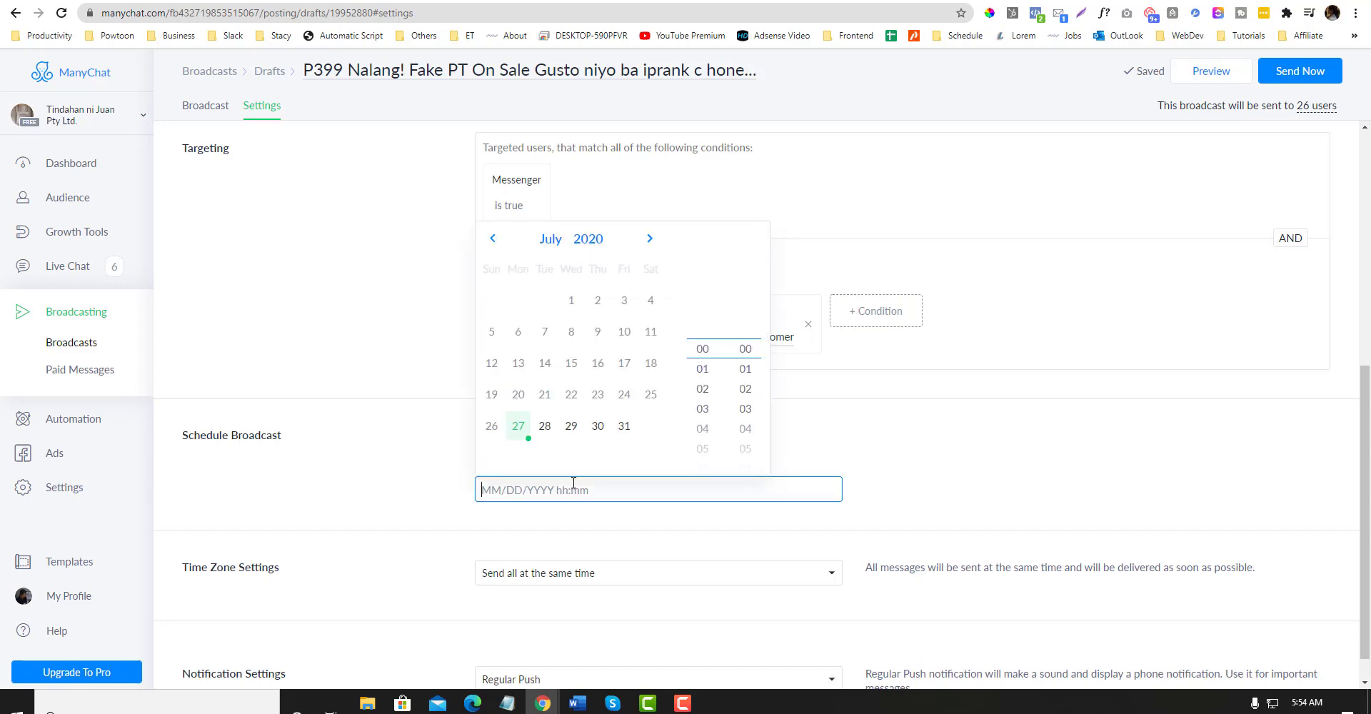
{"action": "left_click", "coordinate": [518, 425]}
{"action": "scroll", "coordinate": [707, 392], "scroll_direction": "down", "scroll_amount": 2}
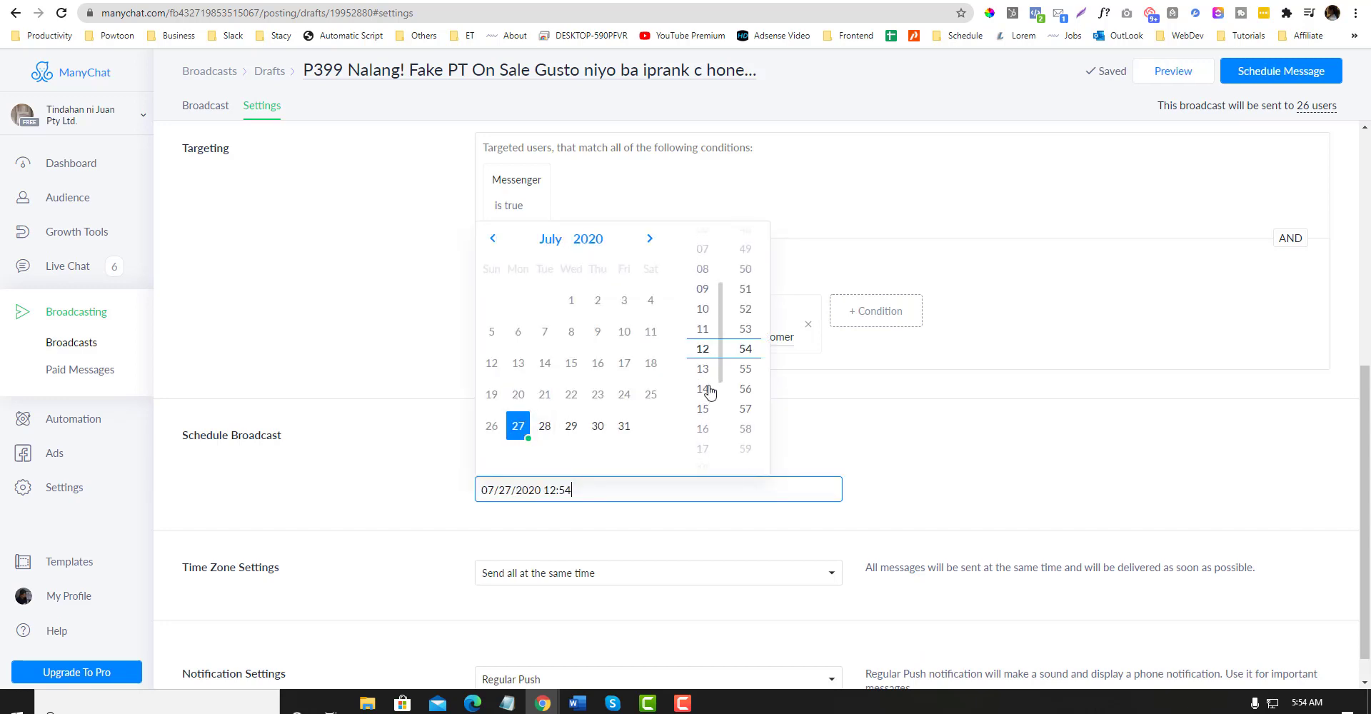
{"action": "scroll", "coordinate": [709, 392], "scroll_direction": "up", "scroll_amount": 4}
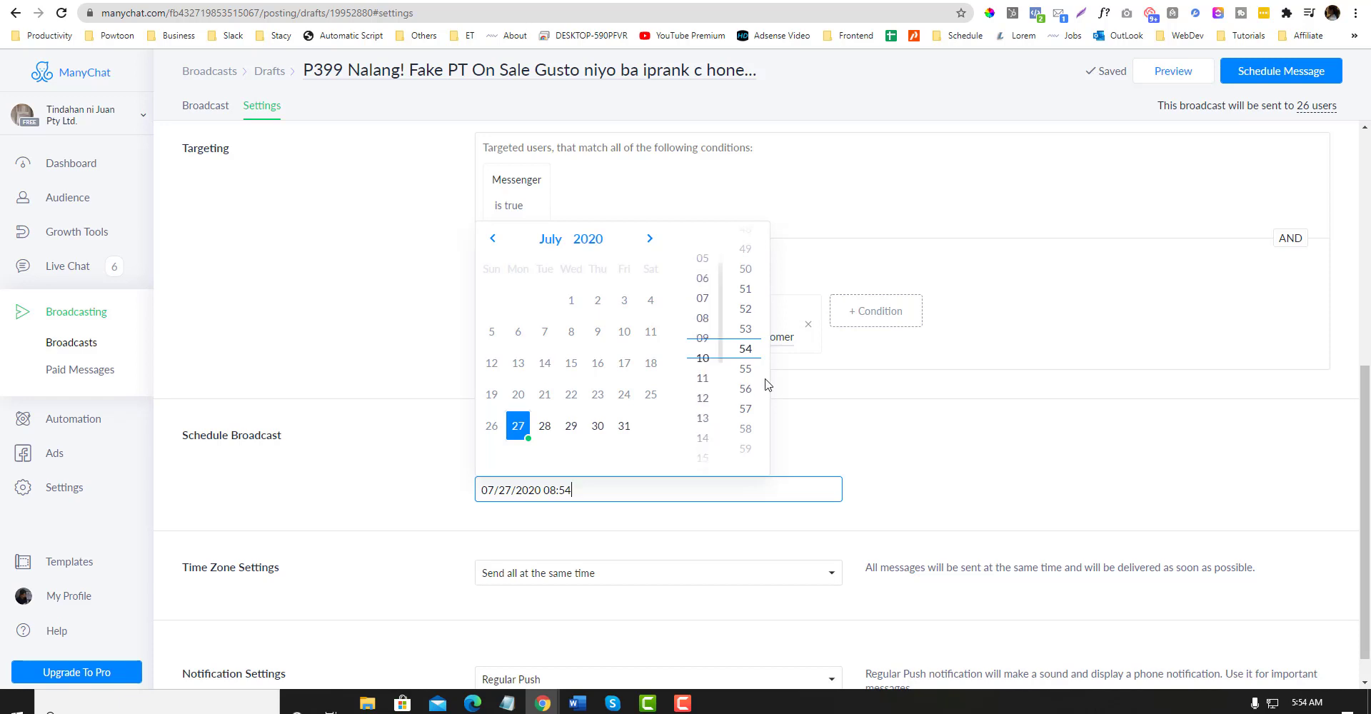
{"action": "scroll", "coordinate": [764, 417], "scroll_direction": "up", "scroll_amount": 3}
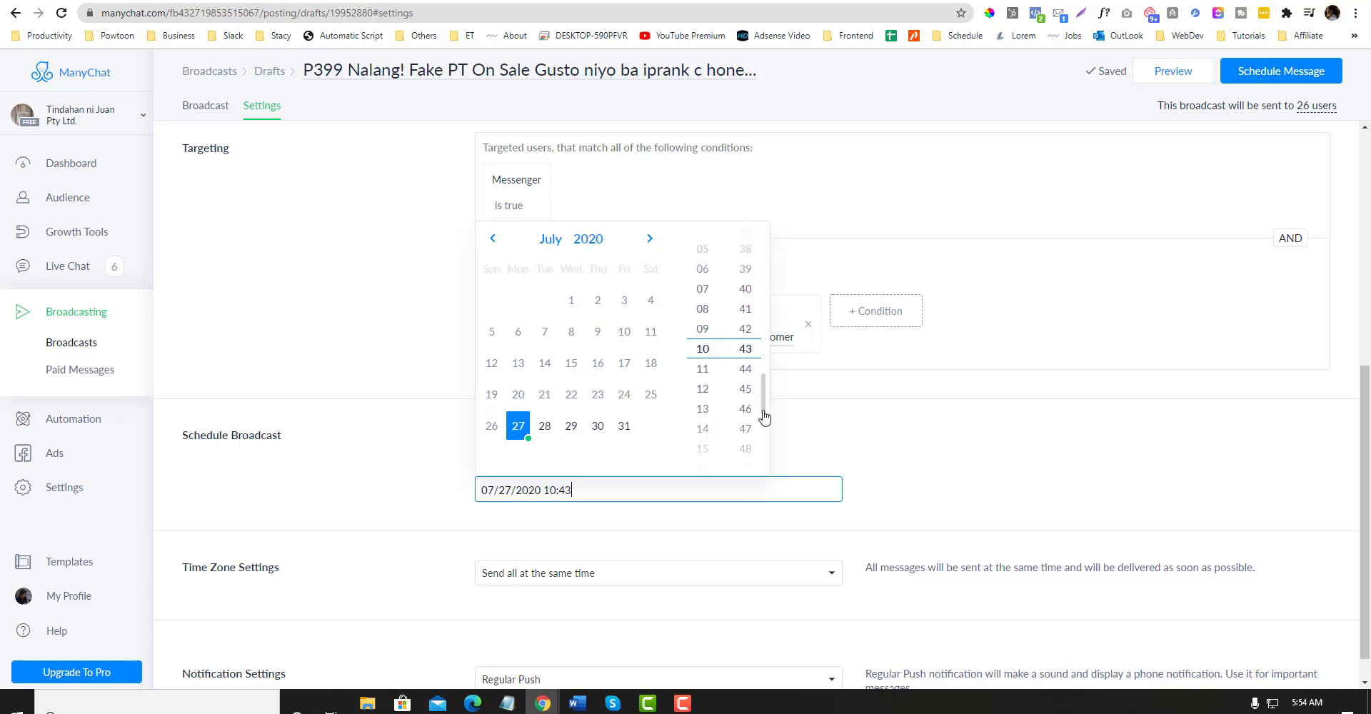
{"action": "scroll", "coordinate": [751, 398], "scroll_direction": "up", "scroll_amount": 10}
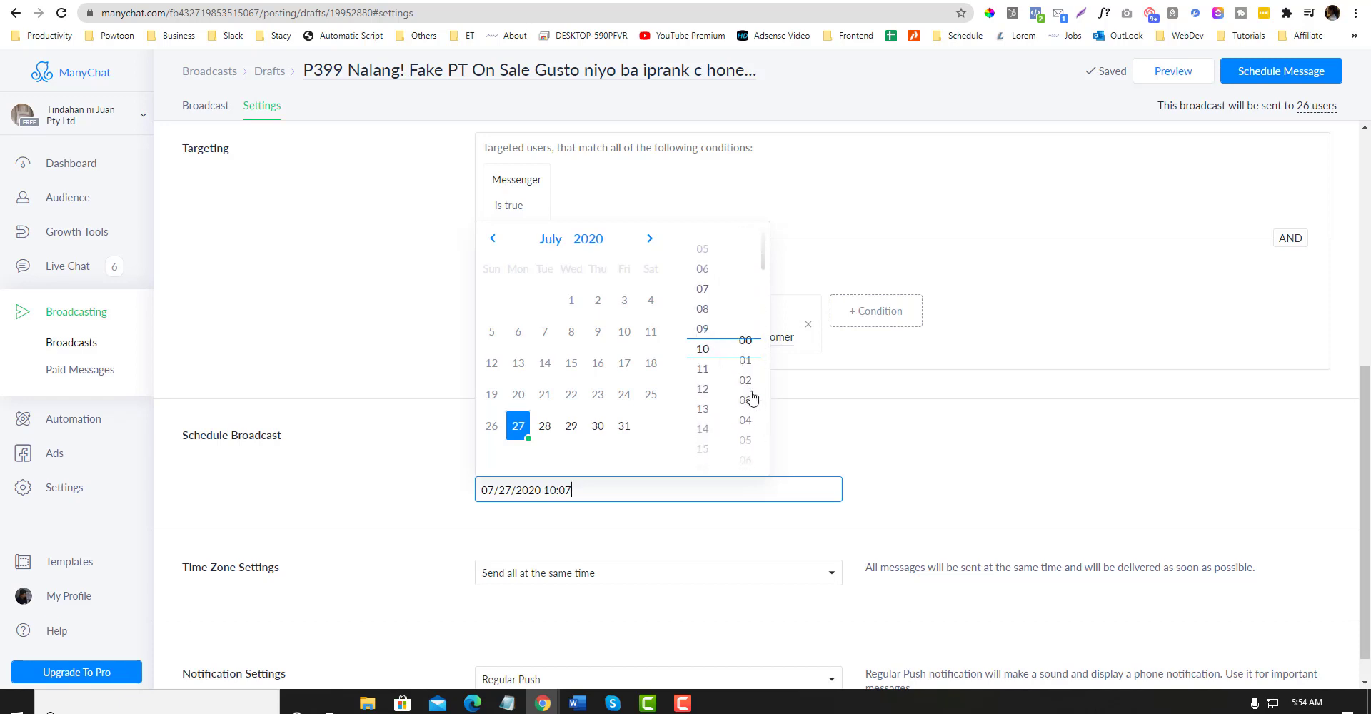
{"action": "left_click", "coordinate": [878, 412]}
{"action": "scroll", "coordinate": [878, 412], "scroll_direction": "down", "scroll_amount": 1}
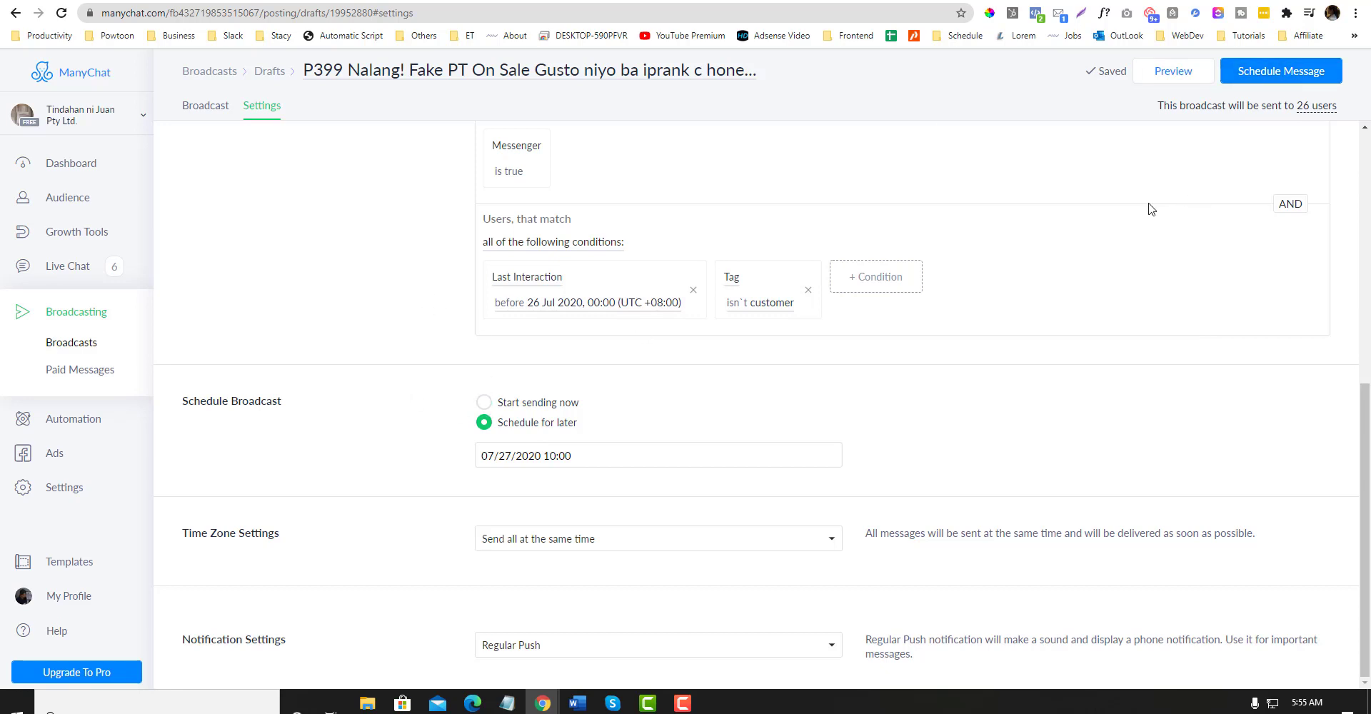
- Submit the scheduled broadcast message and return to the Broadcasts list
{"action": "left_click", "coordinate": [1253, 80]}
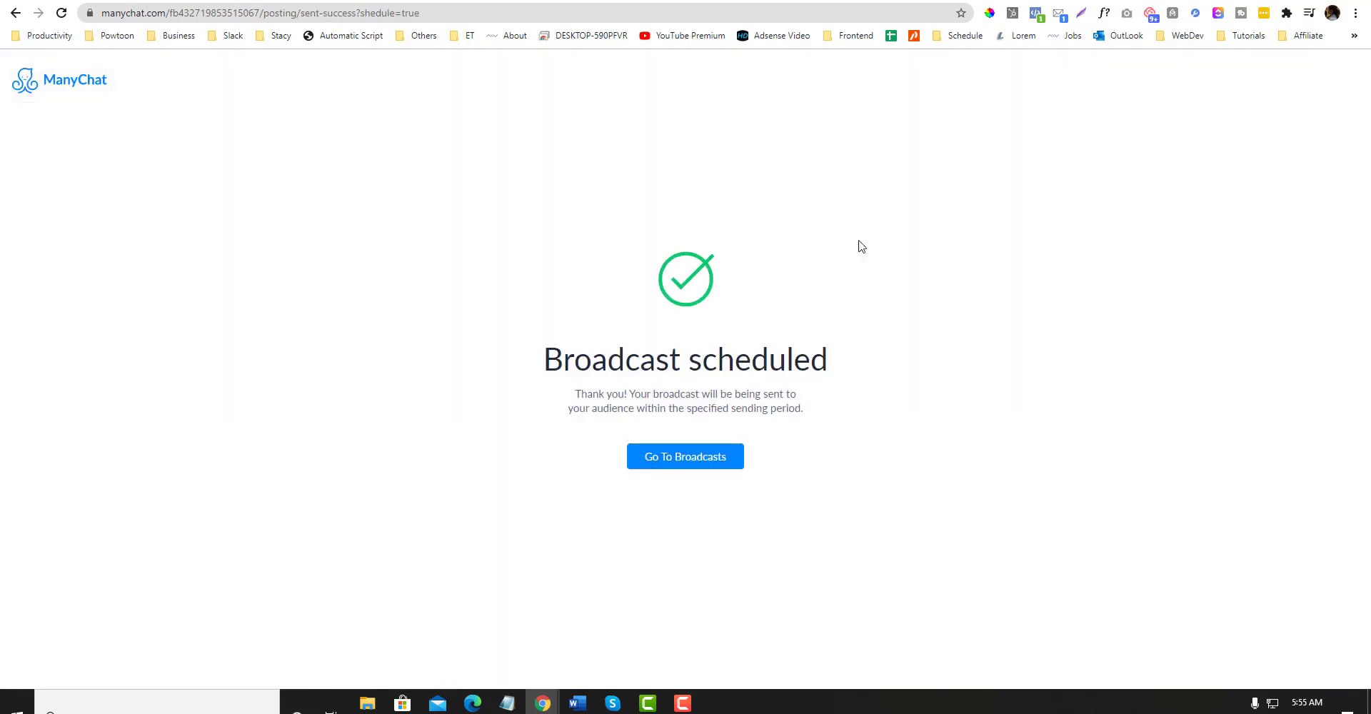
{"action": "left_click", "coordinate": [692, 459]}
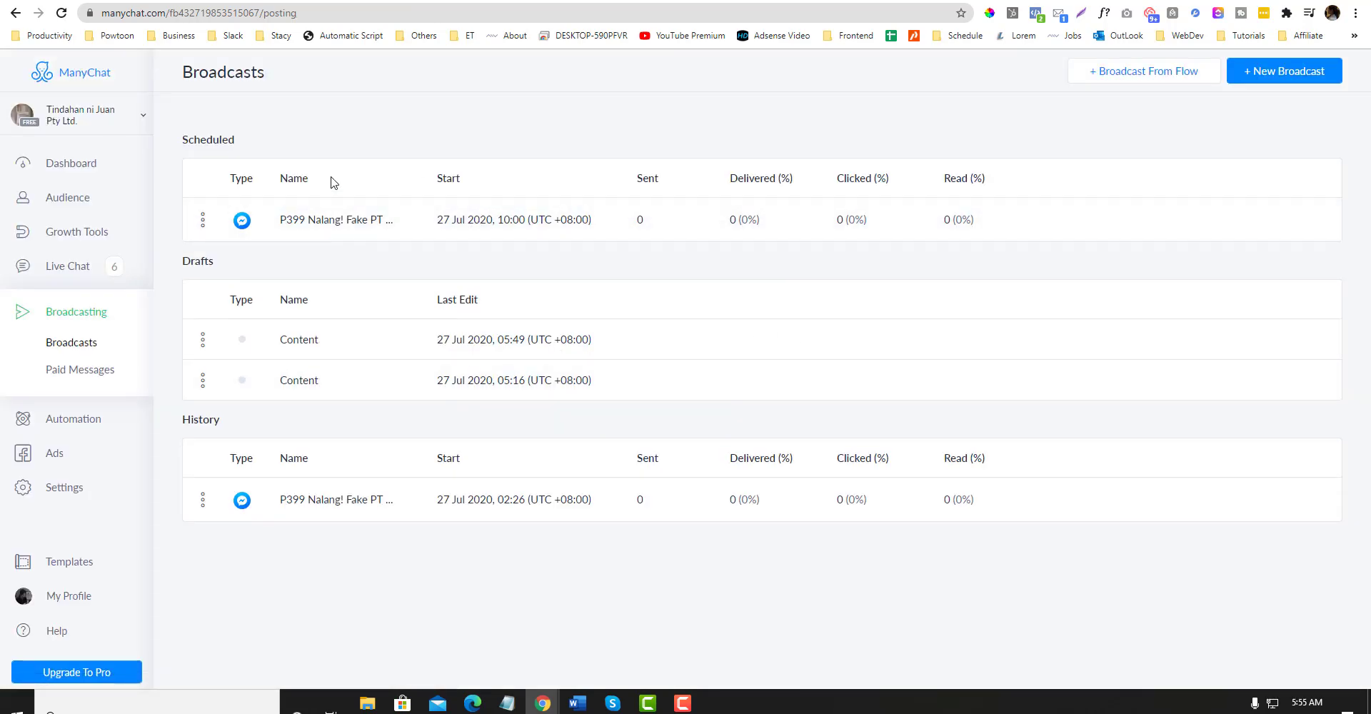
- Switch to the Facebook Page inbox, clear the customer name search and look through the Messenger conversations
{"action": "key", "text": "ctrl+Tab"}
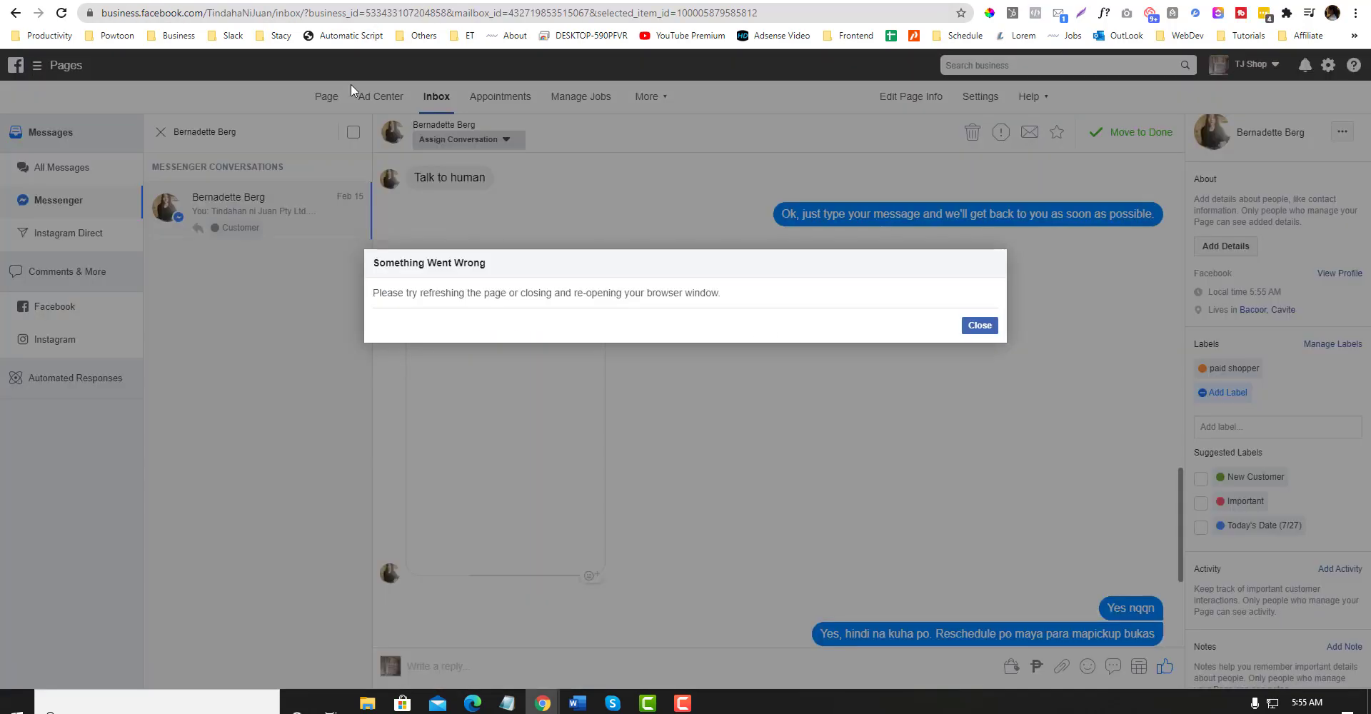
{"action": "left_click", "coordinate": [978, 325]}
{"action": "left_click", "coordinate": [161, 132]}
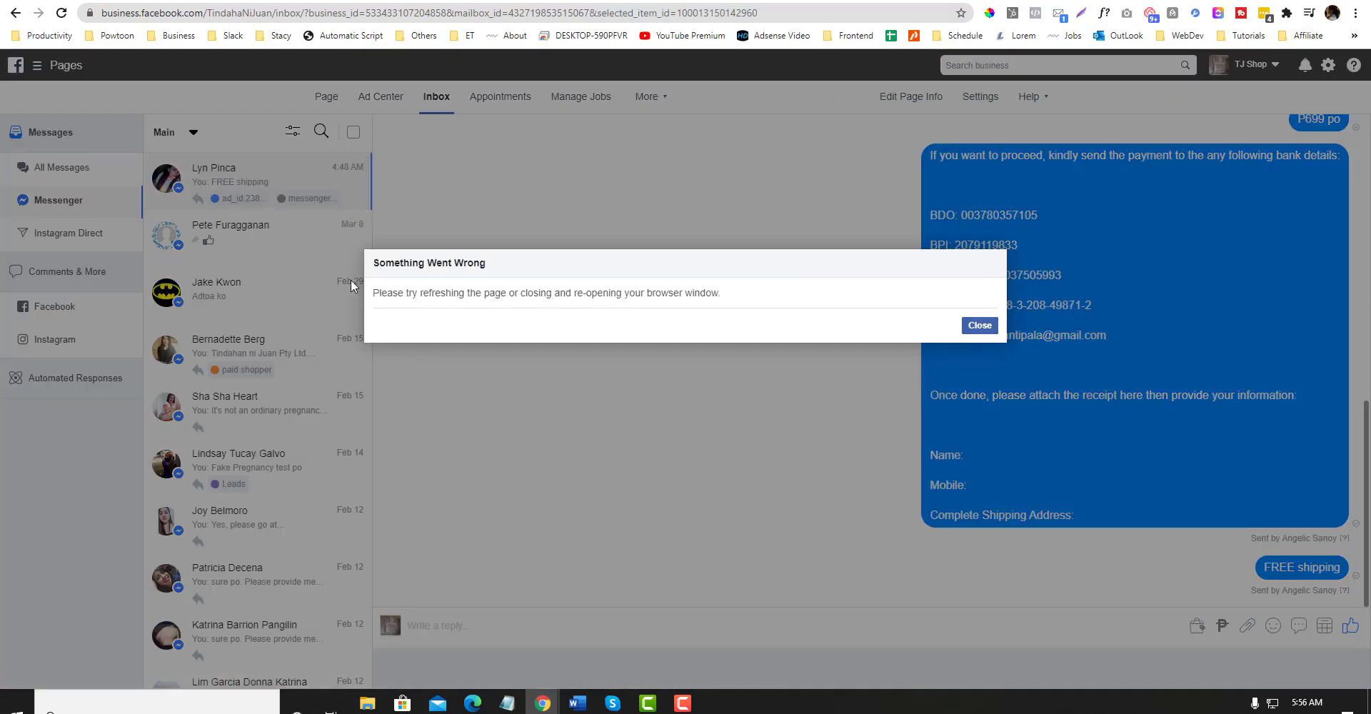
{"action": "left_click", "coordinate": [984, 326]}
{"action": "scroll", "coordinate": [300, 407], "scroll_direction": "down", "scroll_amount": 5}
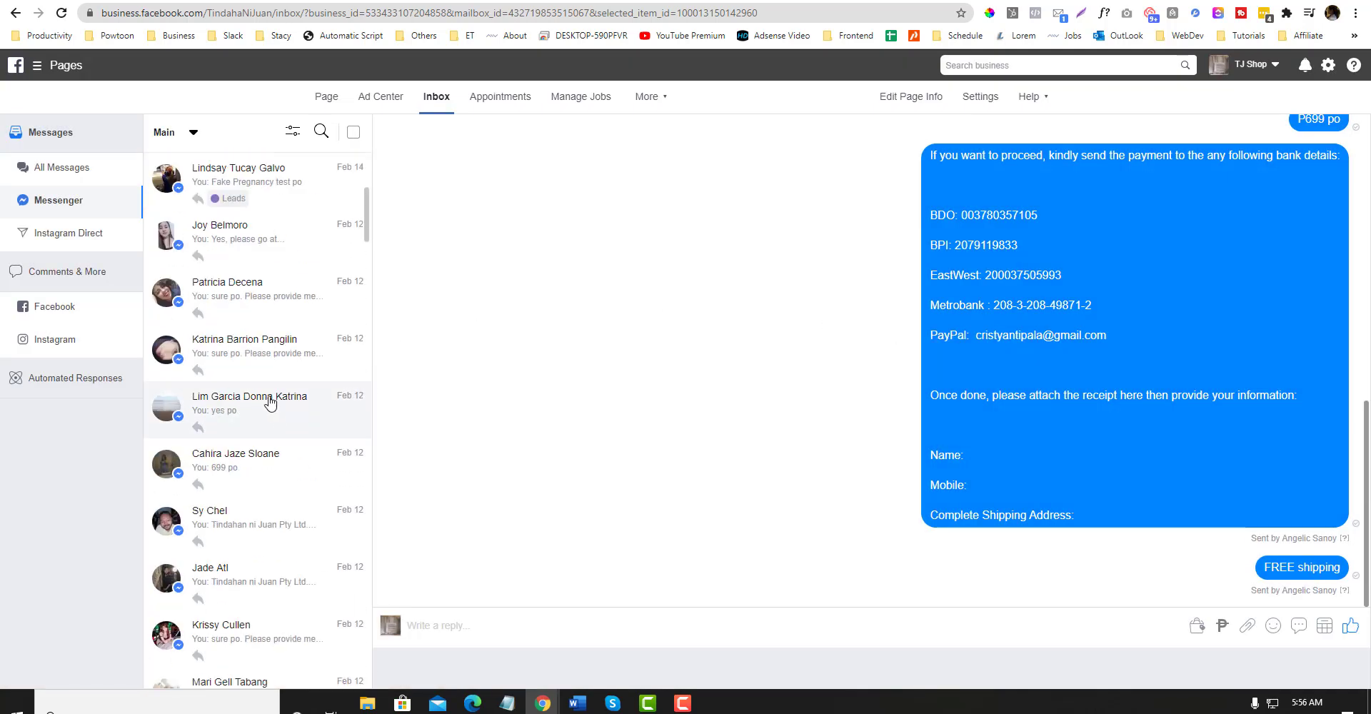
- Switch to Facebook Ads Manager and examine the further performance columns of the ads
{"action": "left_click", "coordinate": [280, 370]}
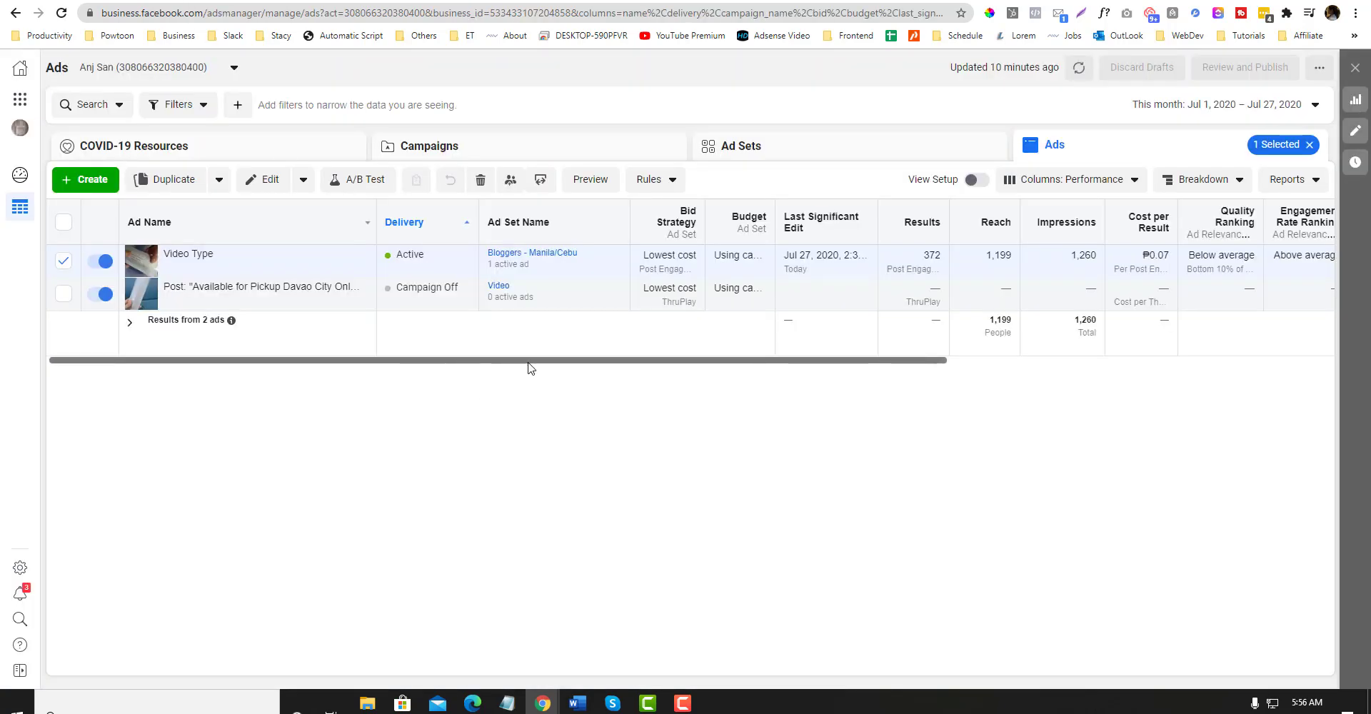
{"action": "left_click_drag", "start_coordinate": [529, 362], "coordinate": [777, 357]}
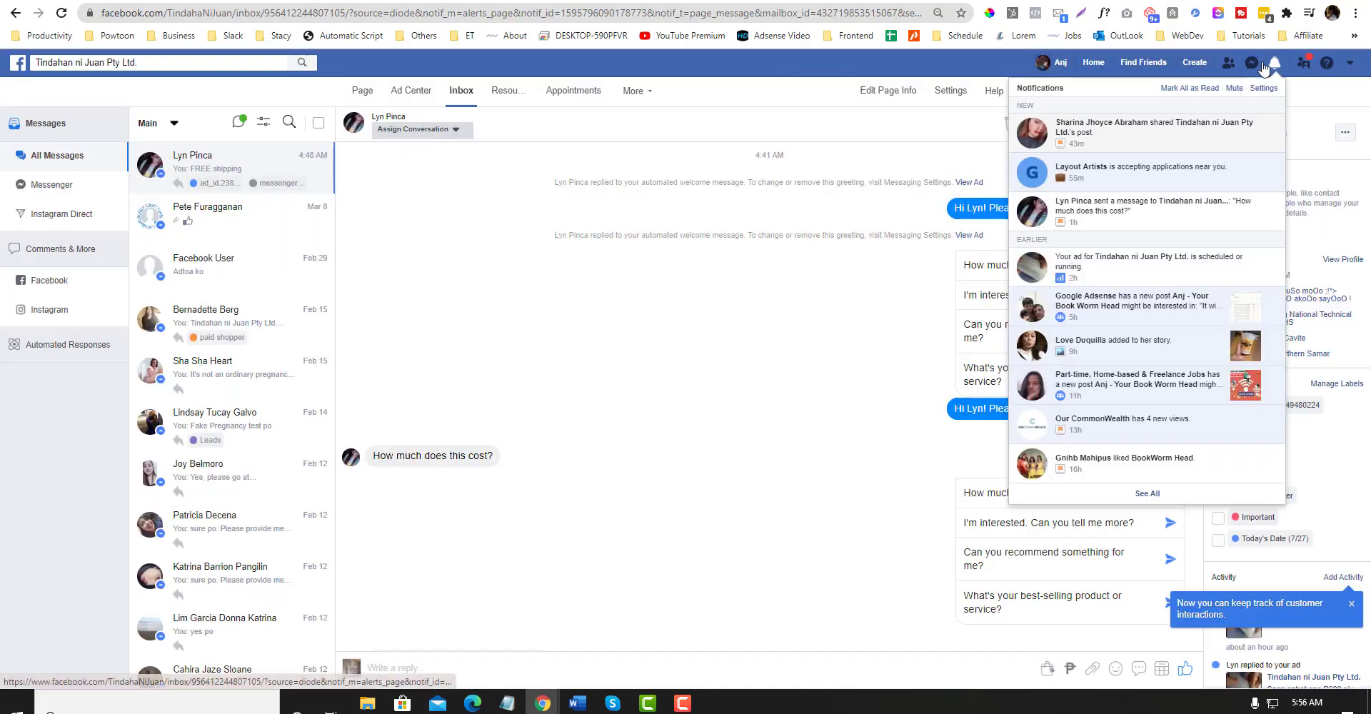
- Go to the Facebook home feed and check the account's notifications
{"action": "left_click", "coordinate": [1093, 63]}
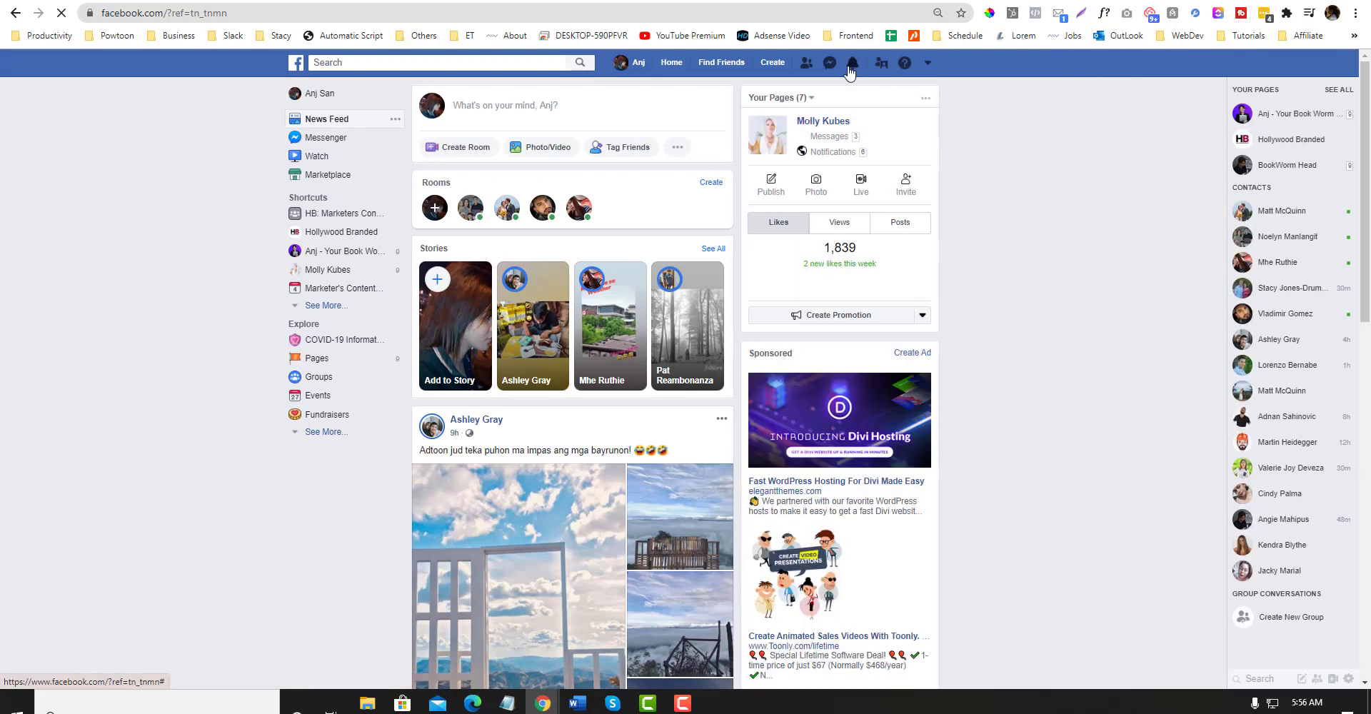
{"action": "left_click", "coordinate": [851, 66]}
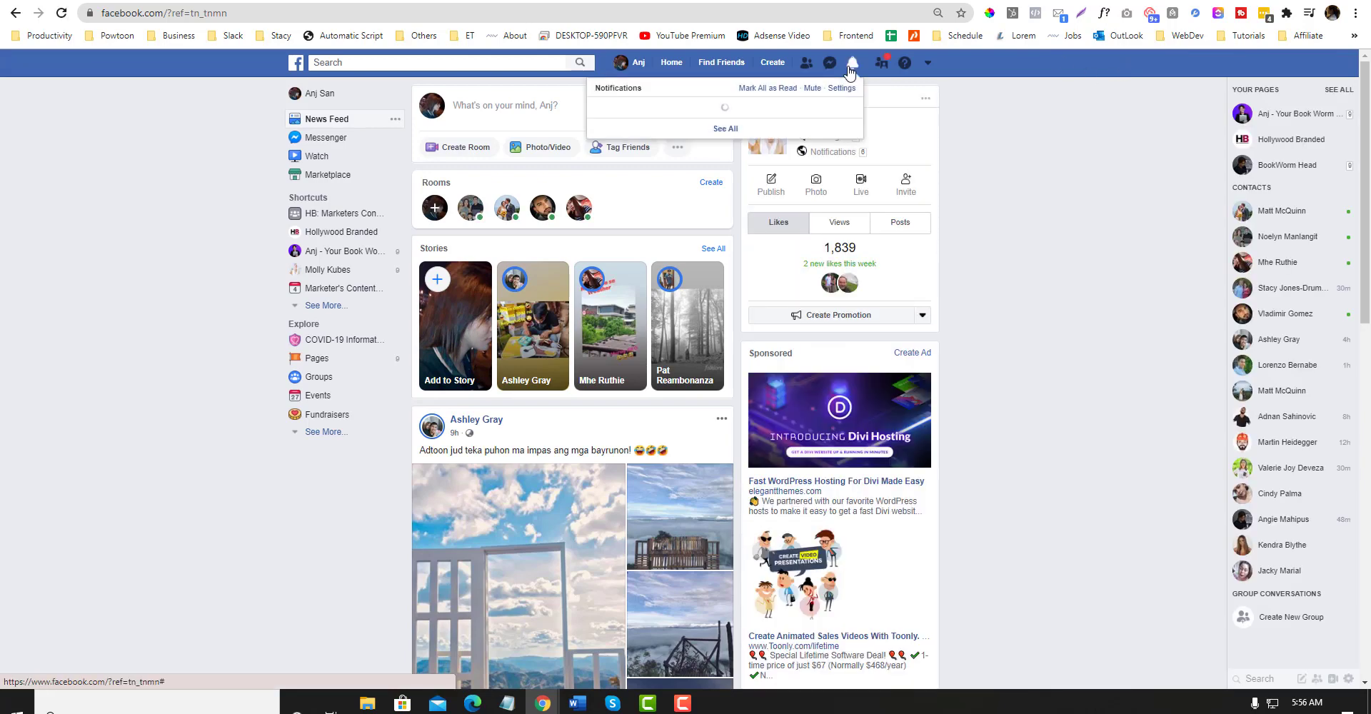
{"action": "left_click", "coordinate": [850, 70]}
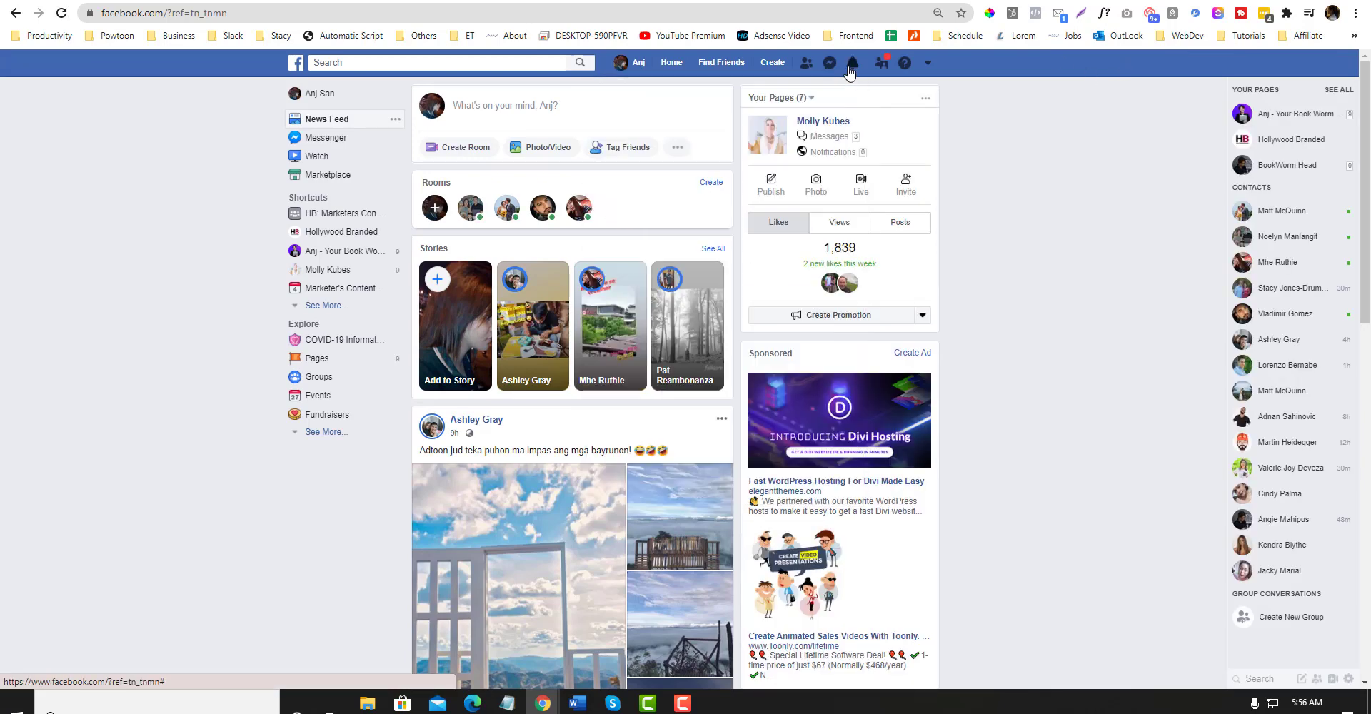
- Switch to ManyChat and examine the Active Subscribers chart in the dashboard's Bot Overview
{"action": "left_click", "coordinate": [614, 0]}
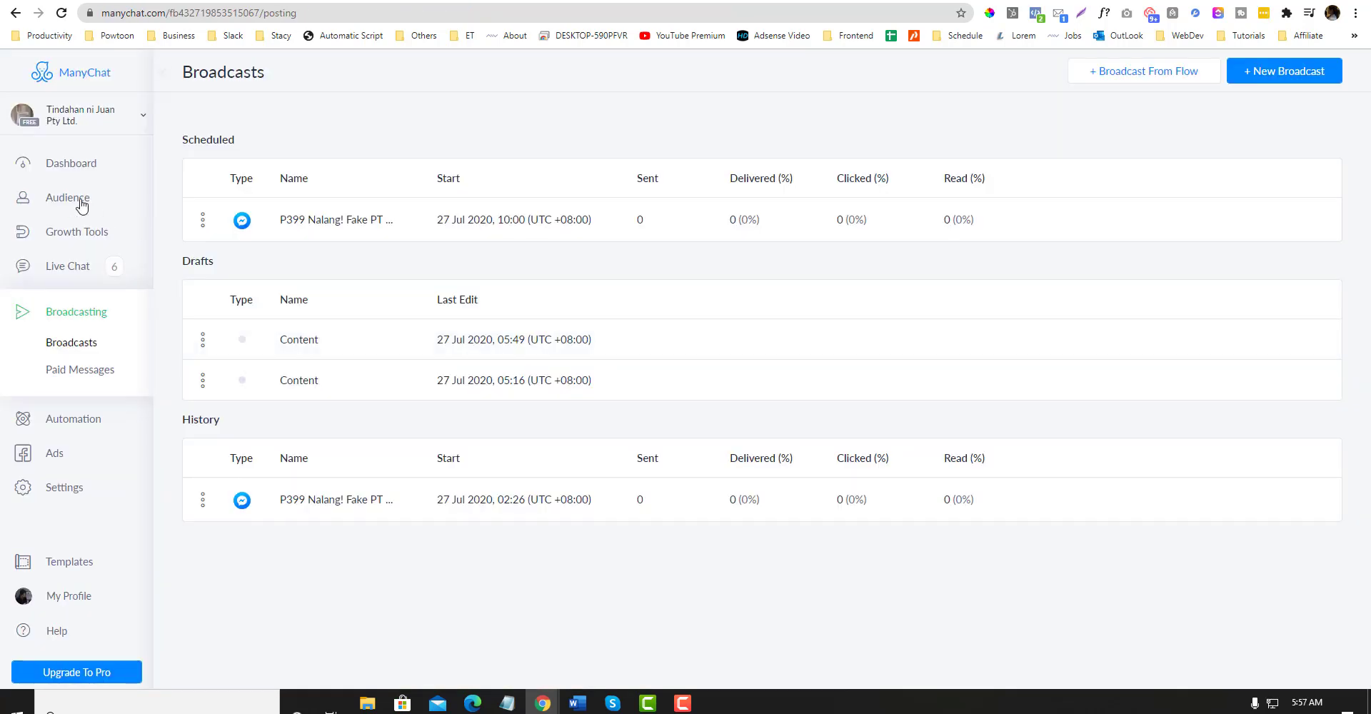
{"action": "left_click", "coordinate": [72, 163]}
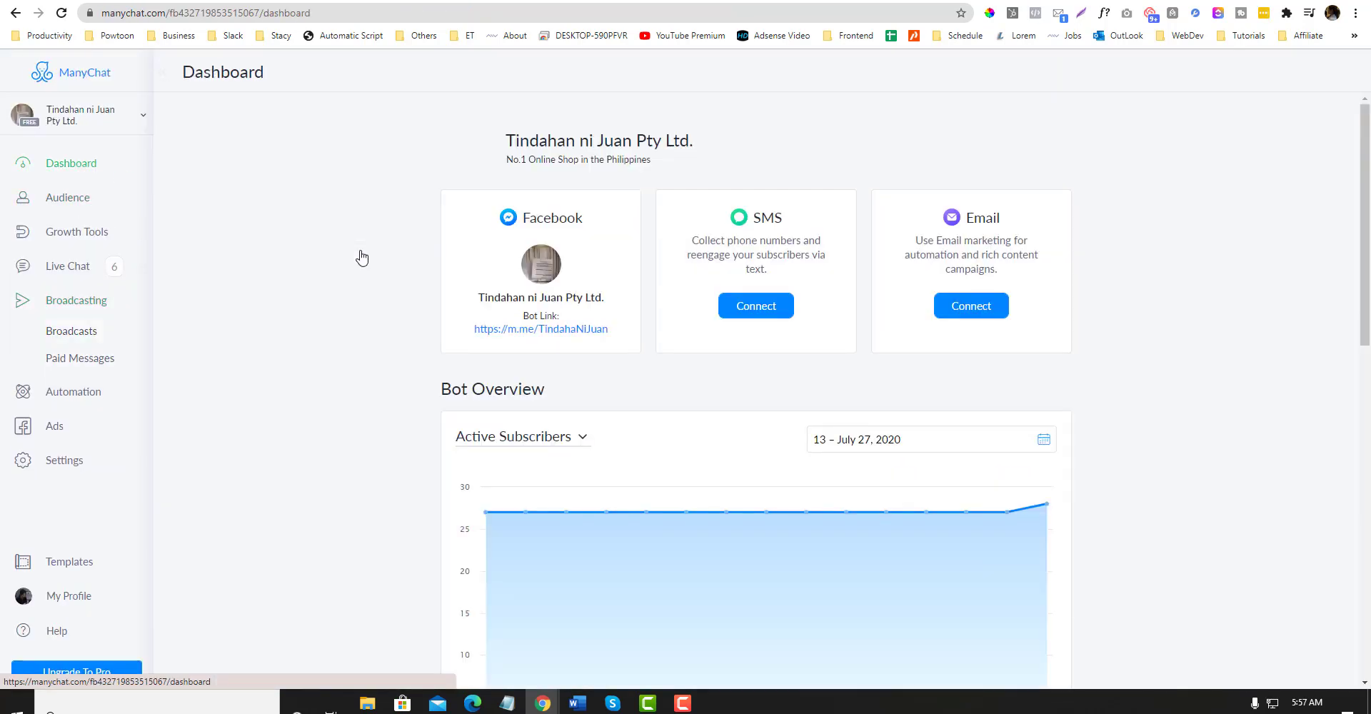
{"action": "scroll", "coordinate": [363, 257], "scroll_direction": "down", "scroll_amount": 4}
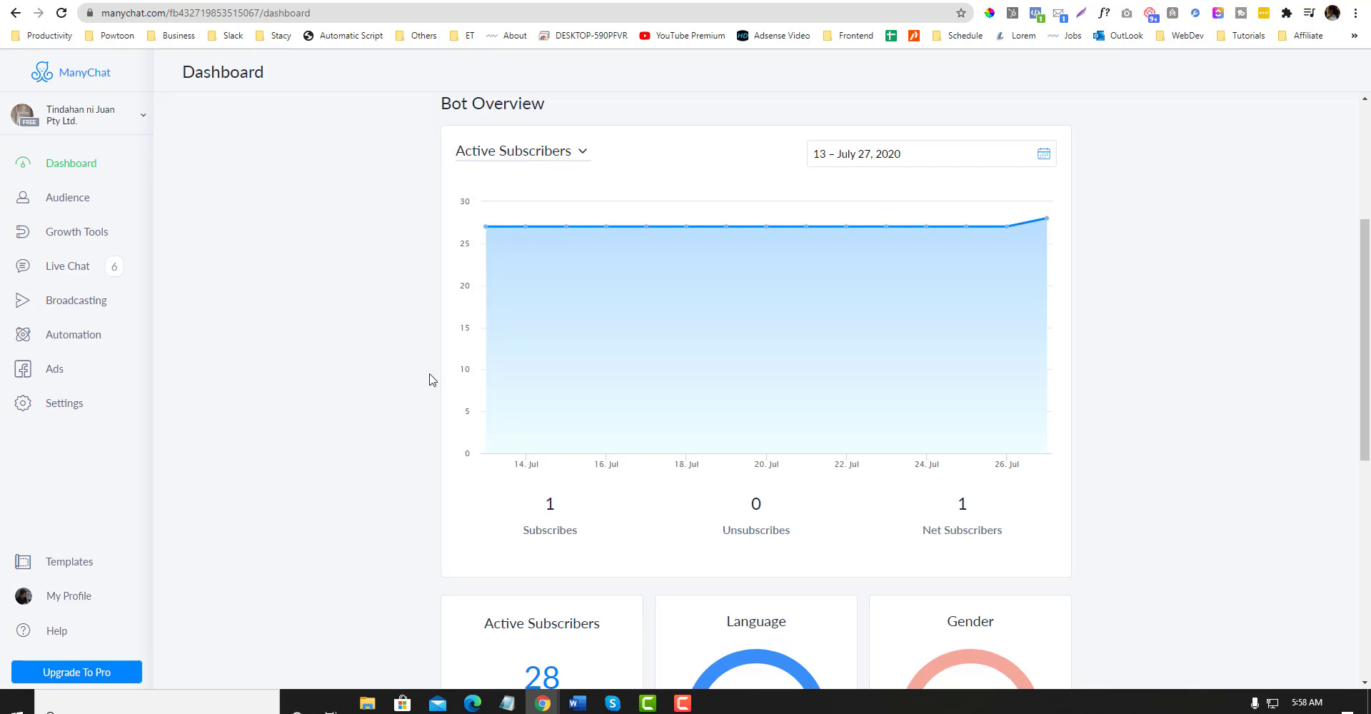
{"action": "left_click", "coordinate": [682, 703]}
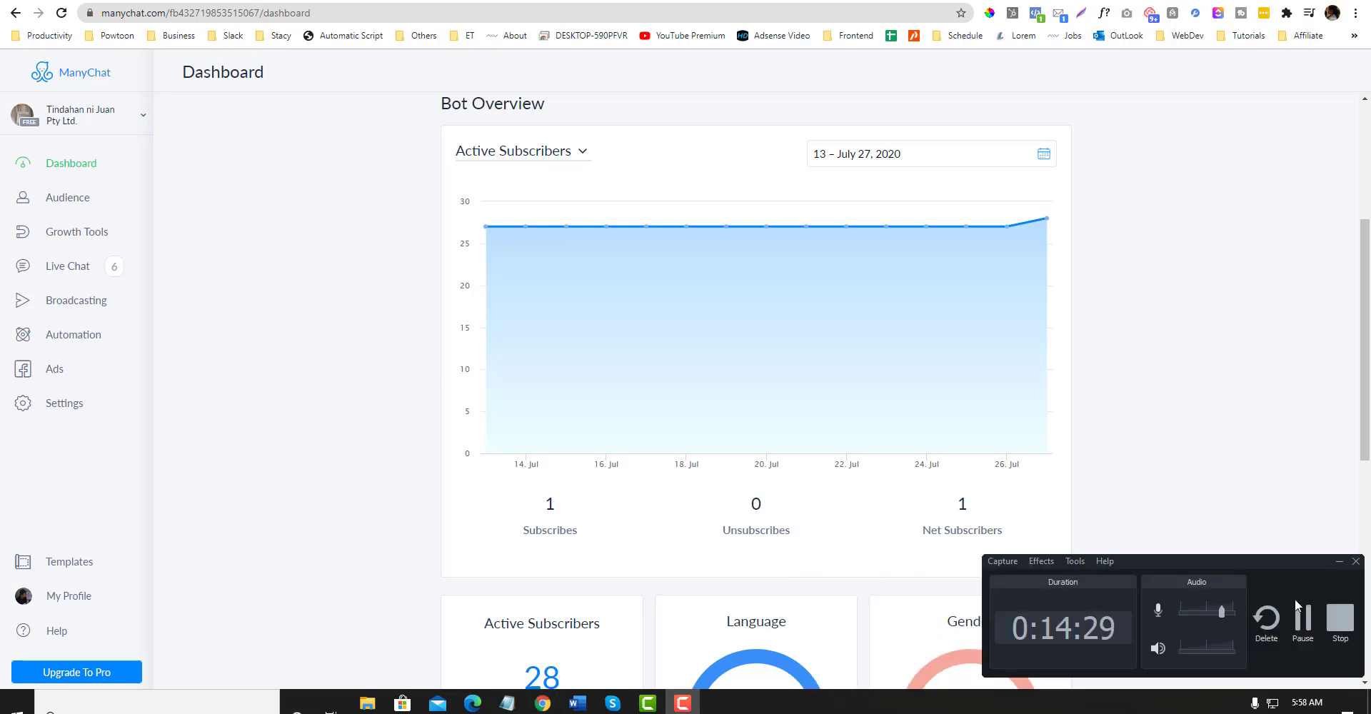